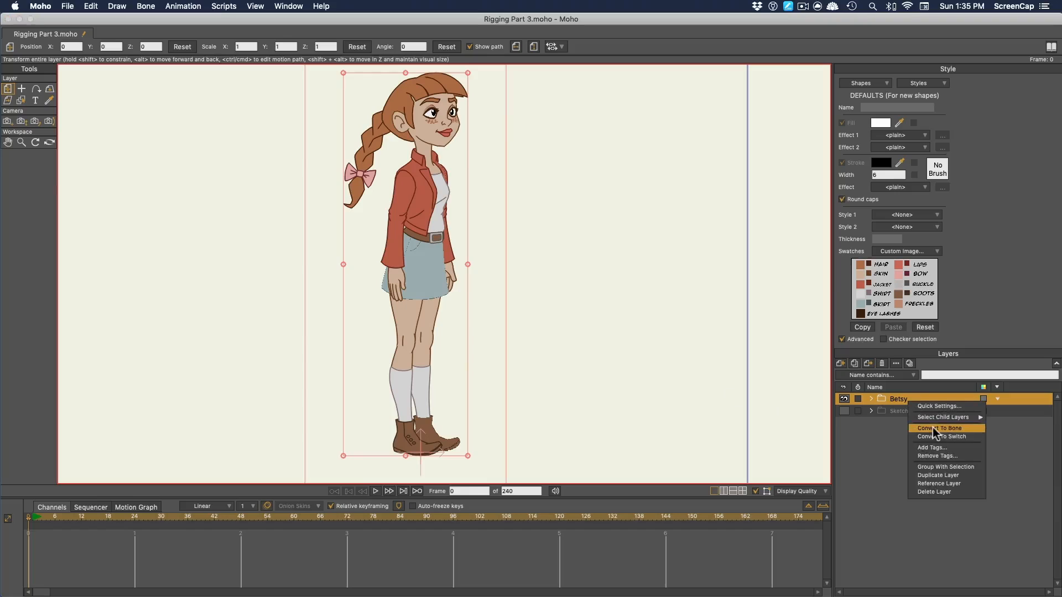
# Convert the Betsy group to a bone layer and draw the spine bone chain from the hips up to the top of the head
pyautogui.click(933, 427)
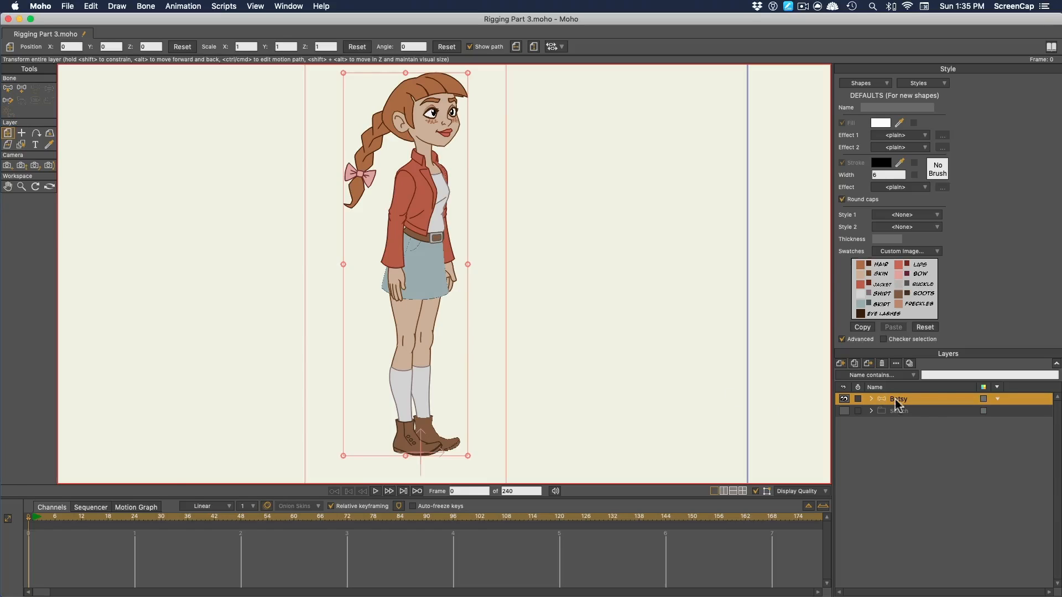
pyautogui.scroll(5, 476, 249)
pyautogui.scroll(-3, 483, 247)
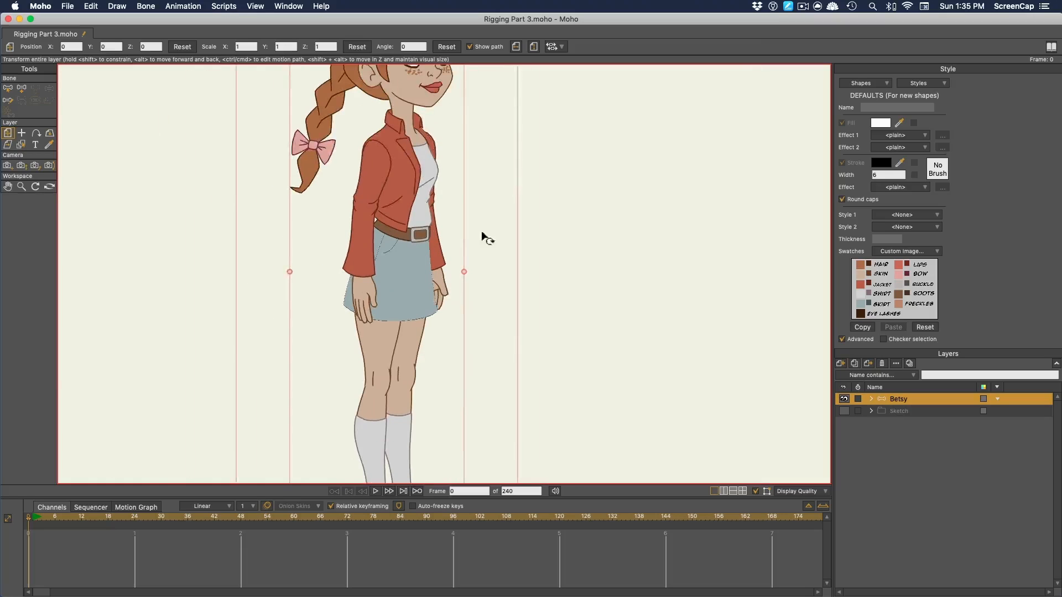
pyautogui.click(21, 88)
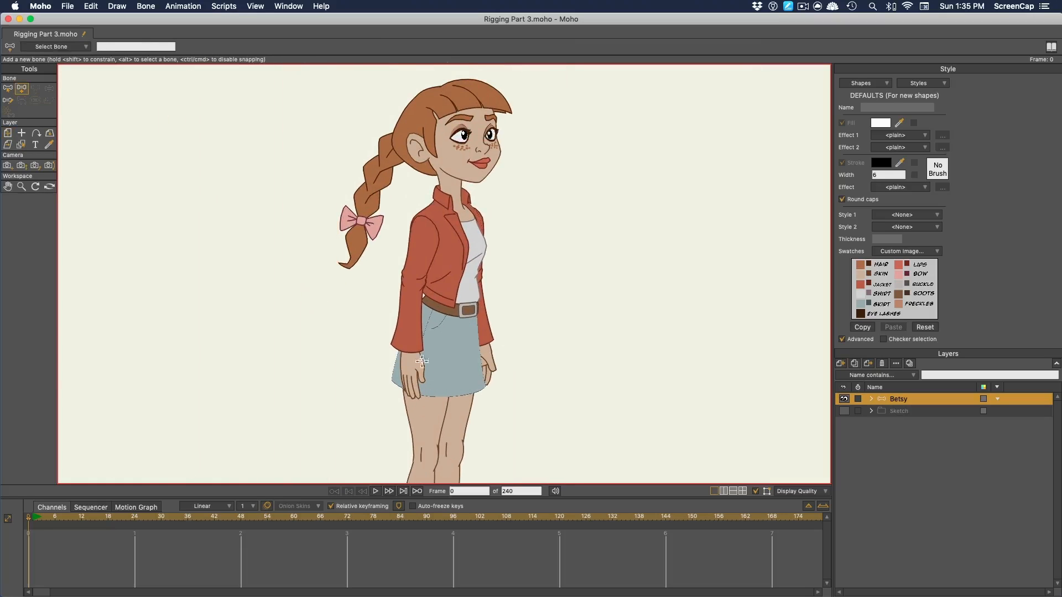
pyautogui.moveTo(445, 350)
pyautogui.mouseDown()
pyautogui.moveTo(455, 212)
pyautogui.moveTo(442, 89)
pyautogui.mouseUp()
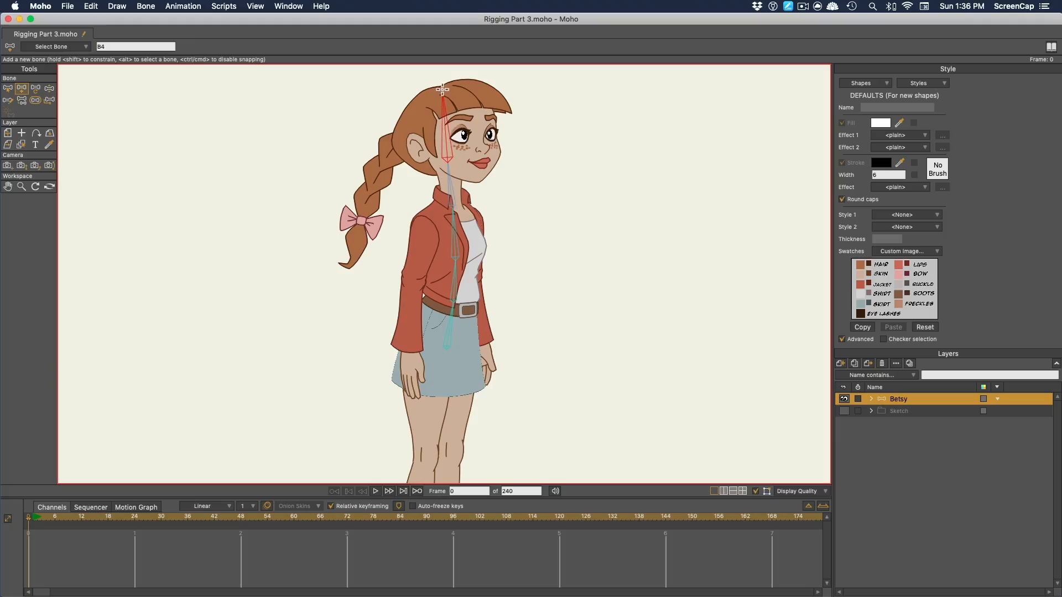
# Starting from the hip bone as parent, draw a bone chain down each leg through the knee, ankle and foot to the toes
pyautogui.keyDown('alt'); pyautogui.click(451, 336); pyautogui.keyUp('alt')
pyautogui.scroll(-3, 468, 343)
pyautogui.hscroll(-2, 468, 343)
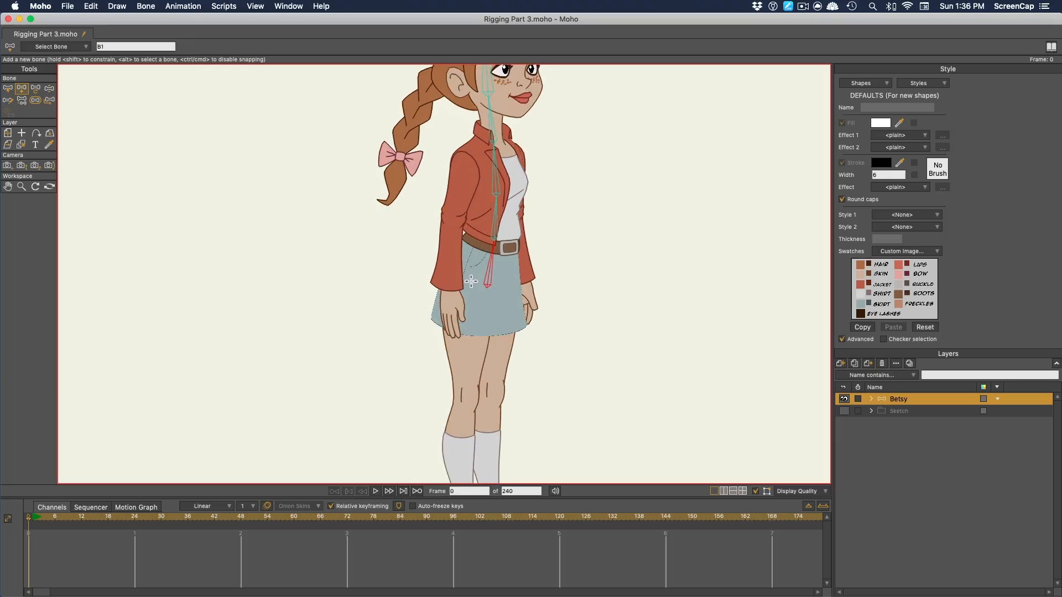
pyautogui.moveTo(471, 282); pyautogui.dragTo(466, 407)
pyautogui.scroll(-5, 467, 406)
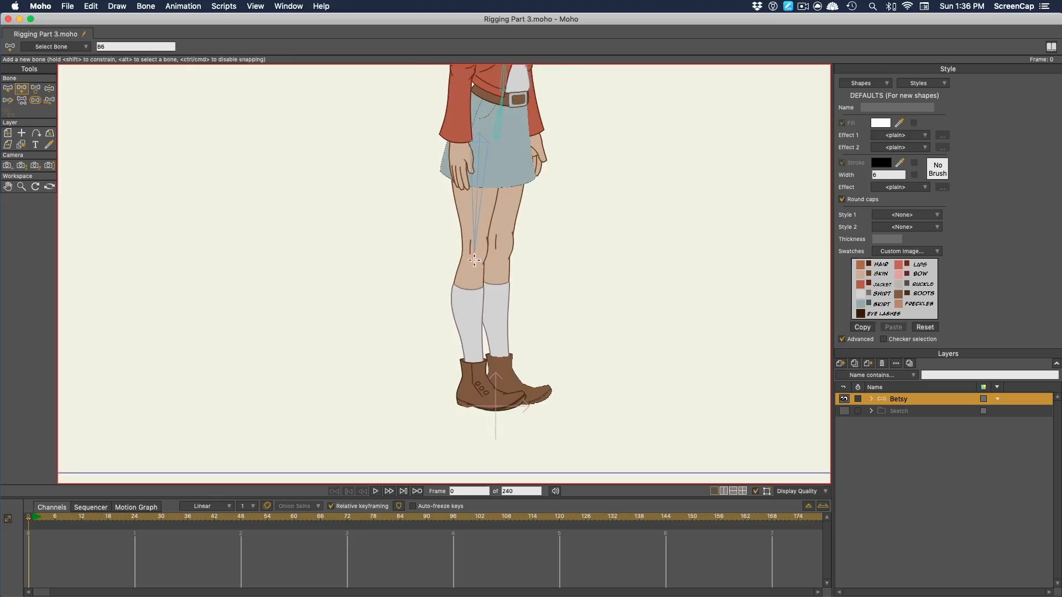
pyautogui.moveTo(474, 260)
pyautogui.mouseDown()
pyautogui.moveTo(475, 381)
pyautogui.moveTo(500, 400)
pyautogui.moveTo(527, 395)
pyautogui.mouseUp()
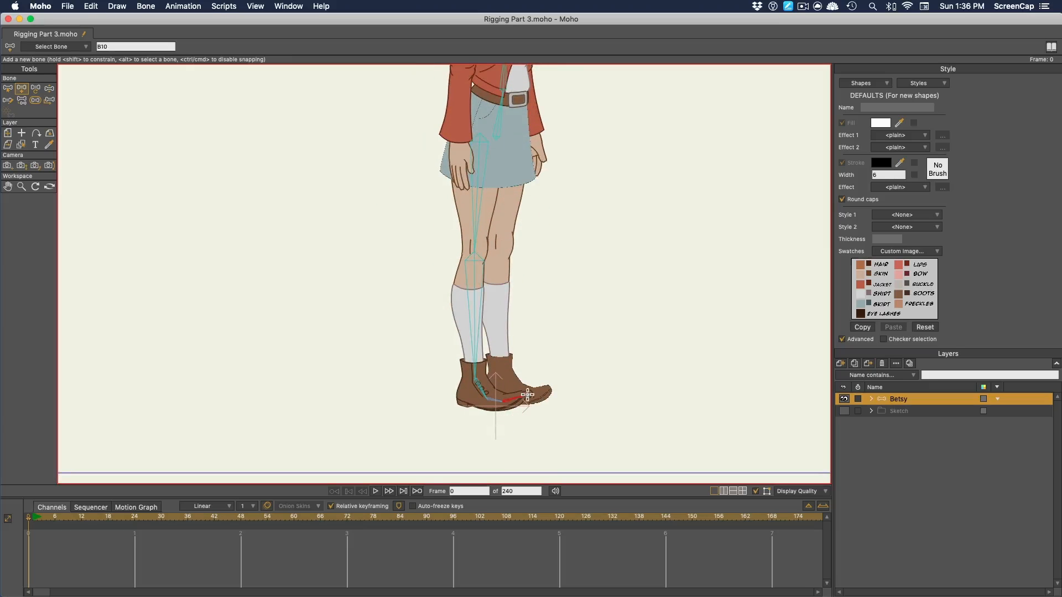
pyautogui.keyDown('alt'); pyautogui.click(499, 120); pyautogui.keyUp('alt')
pyautogui.moveTo(510, 145)
pyautogui.mouseDown()
pyautogui.moveTo(502, 380)
pyautogui.moveTo(529, 396)
pyautogui.moveTo(545, 391)
pyautogui.mouseUp()
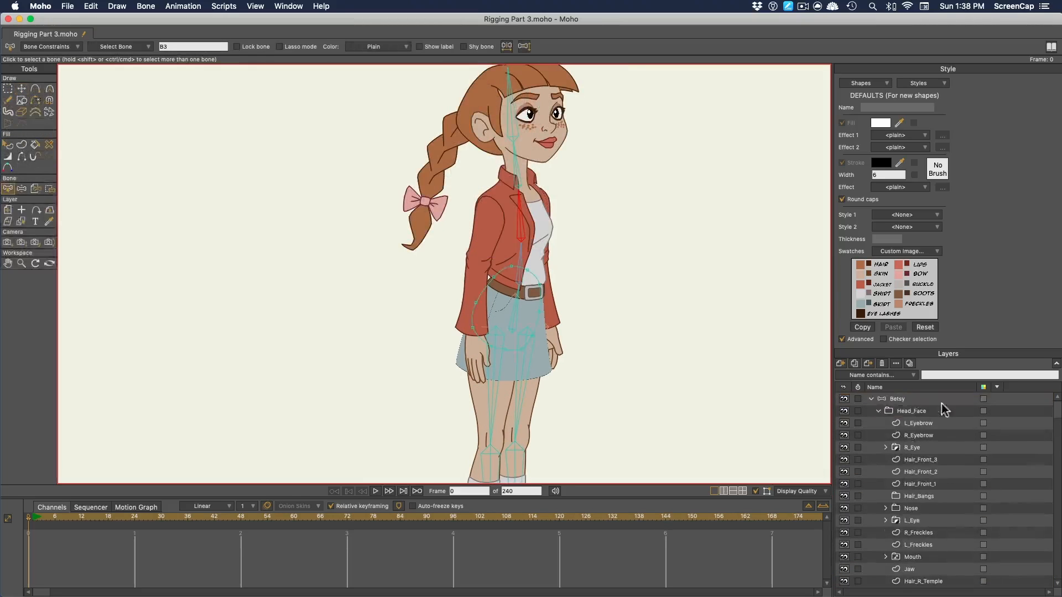
# Draw bone chains for both arms, each with an upper arm, forearm and hand bone from shoulder to fingertips
pyautogui.press('a')
pyautogui.moveTo(488, 204); pyautogui.dragTo(479, 246)
pyautogui.moveTo(479, 246); pyautogui.dragTo(475, 334)
pyautogui.moveTo(475, 334); pyautogui.dragTo(477, 381)
pyautogui.moveTo(540, 200); pyautogui.dragTo(549, 365)
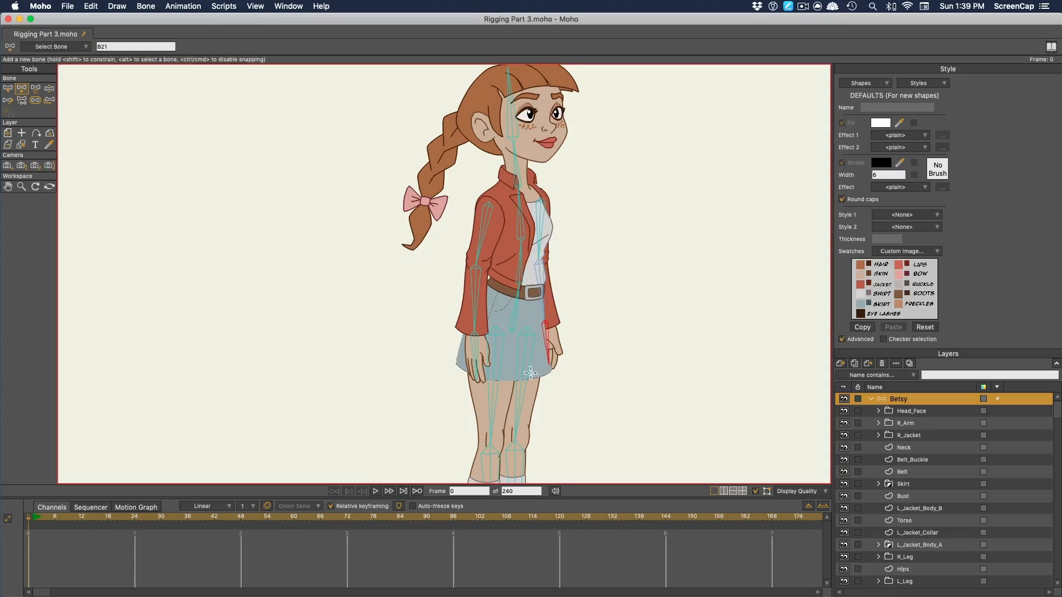
# Bind the Head_Face layer to the head bone
pyautogui.scroll(3, 531, 373)
pyautogui.scroll(5, 501, 176)
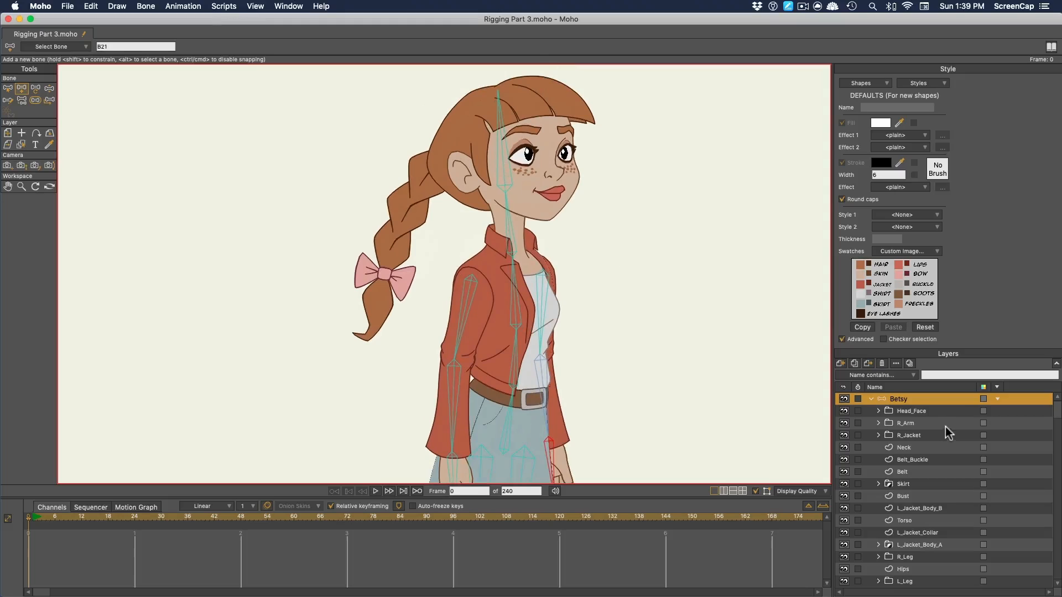
pyautogui.press('z')
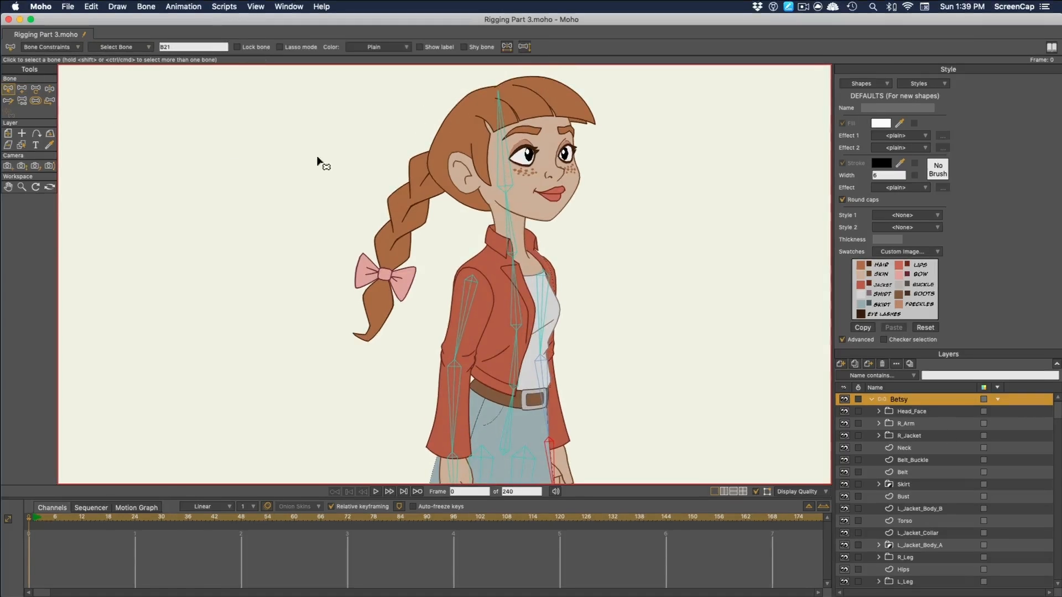
pyautogui.click(918, 411)
pyautogui.click(844, 411)
pyautogui.click(844, 412)
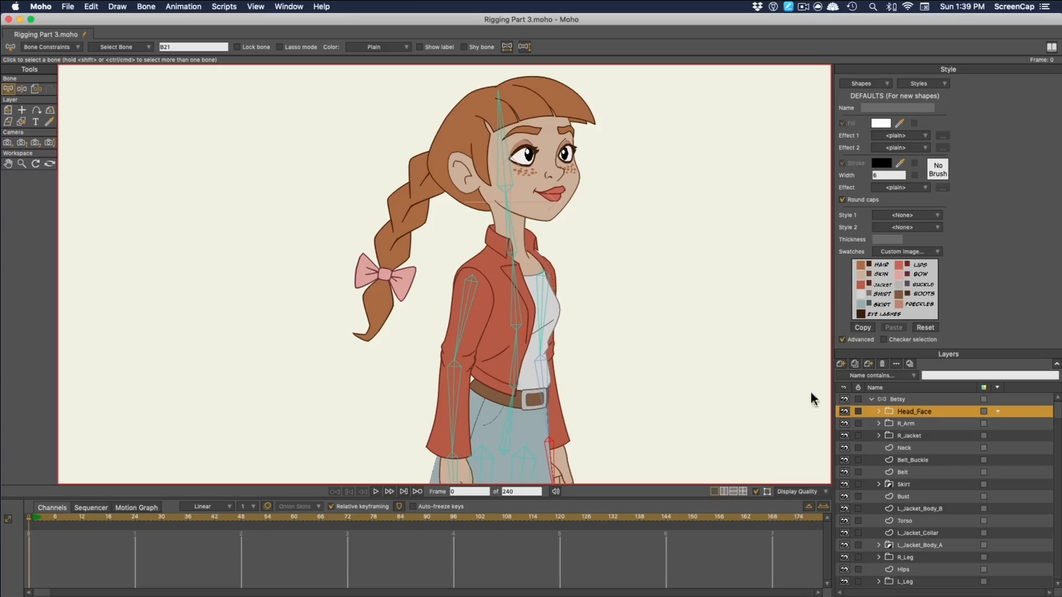
pyautogui.click(35, 90)
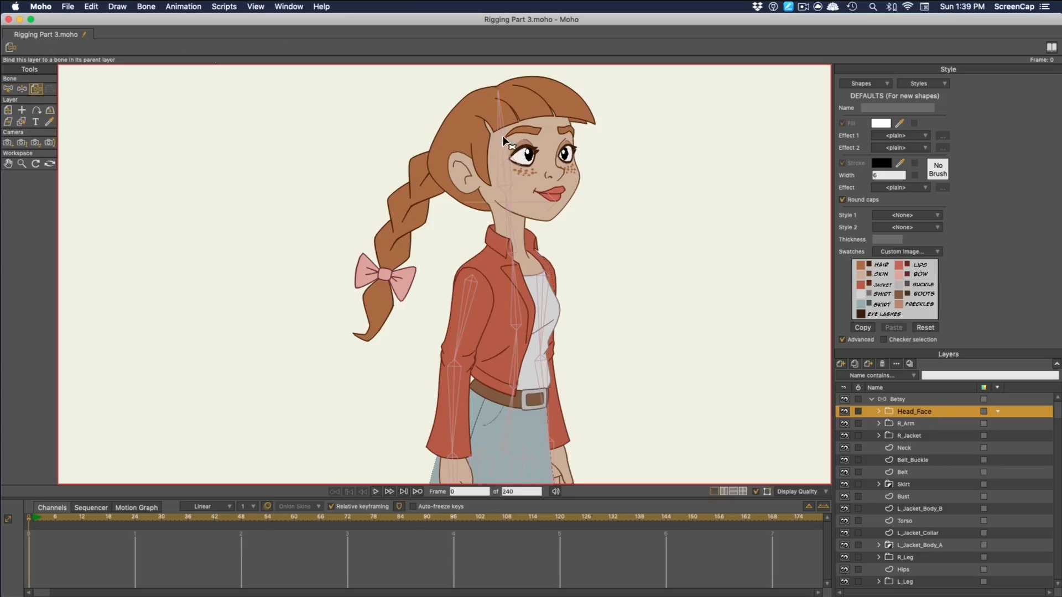
# Bind the Braid and Hair_Back layers to the head bone
pyautogui.scroll(-3, 964, 453)
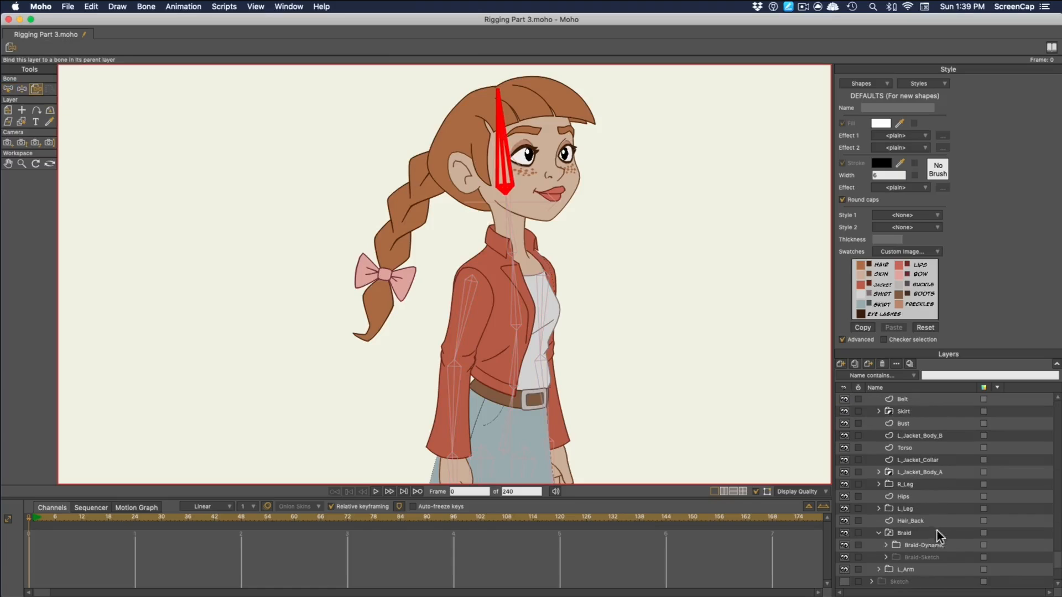
pyautogui.click(925, 530)
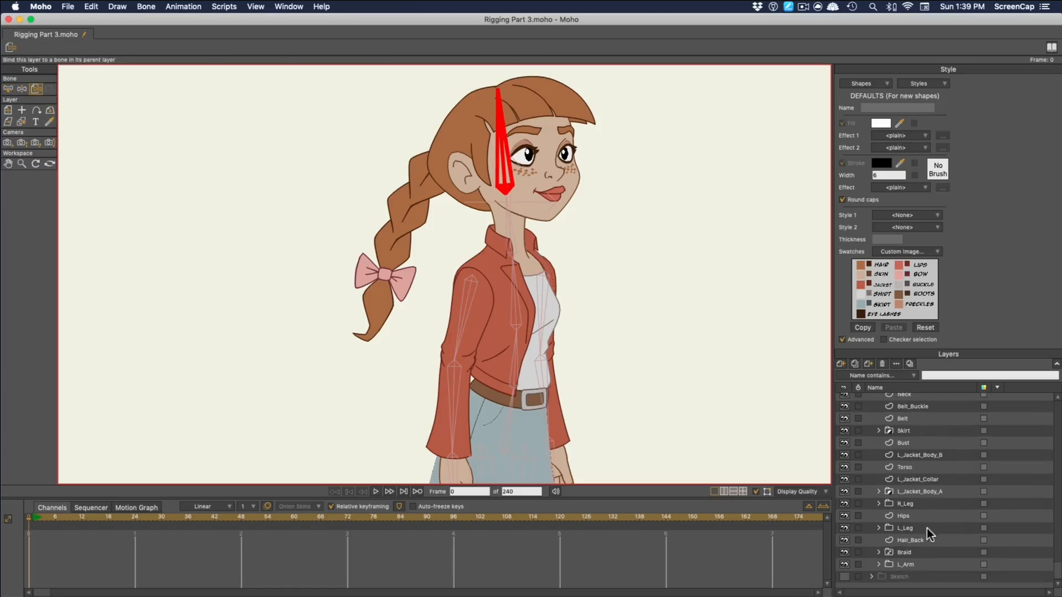
pyautogui.click(921, 552)
pyautogui.click(500, 130)
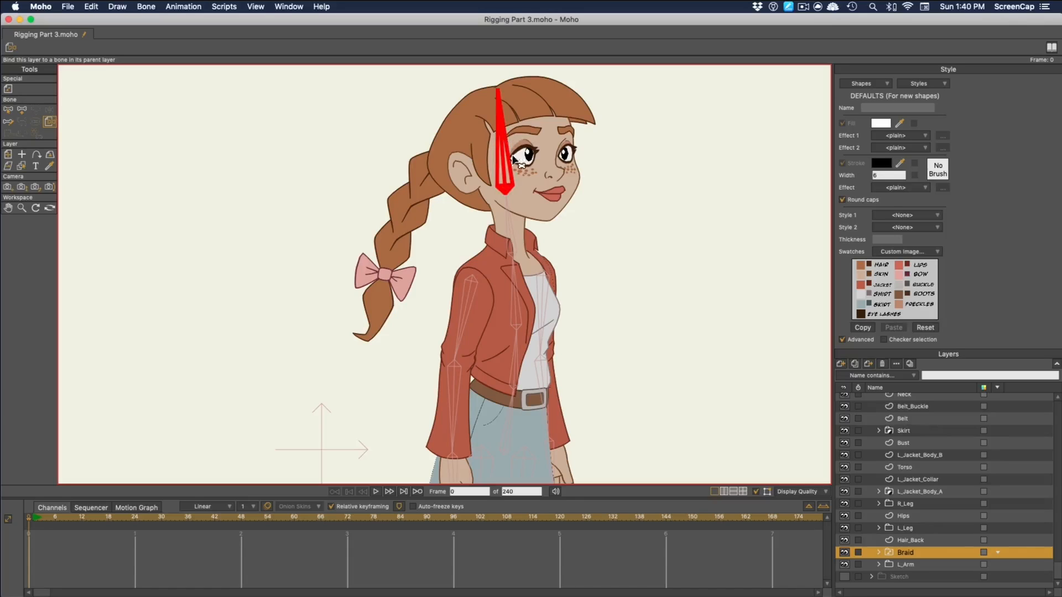
pyautogui.press('Up')
pyautogui.click(504, 131)
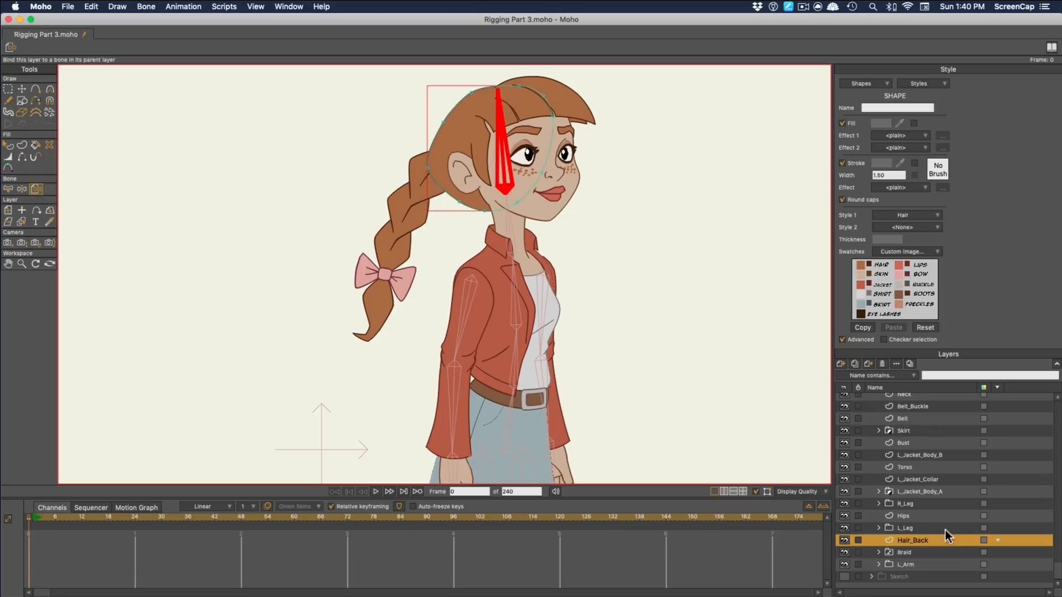
# Flexi-bind the R_Arm's jacket sleeve elbow, lower and upper layers to only the right upper arm and forearm bones
pyautogui.scroll(-3, 619, 323)
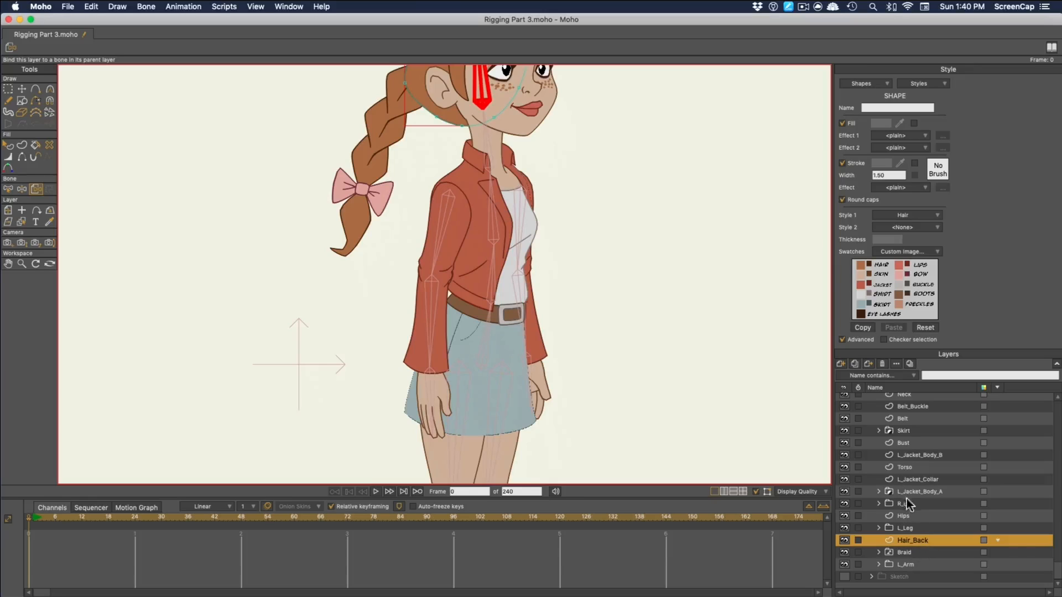
pyautogui.scroll(3, 907, 487)
pyautogui.click(896, 424)
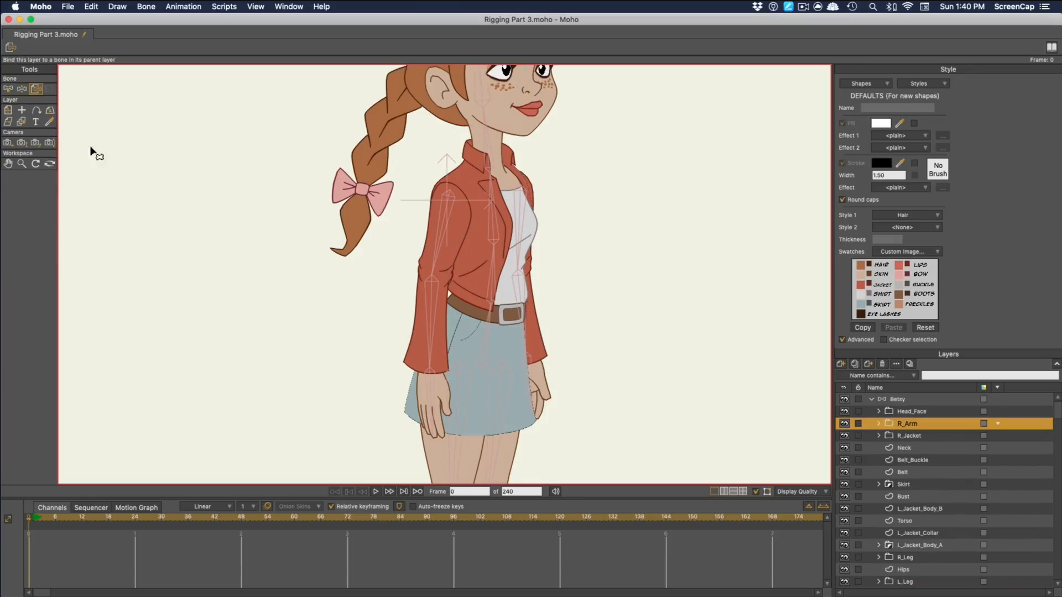
pyautogui.click(9, 88)
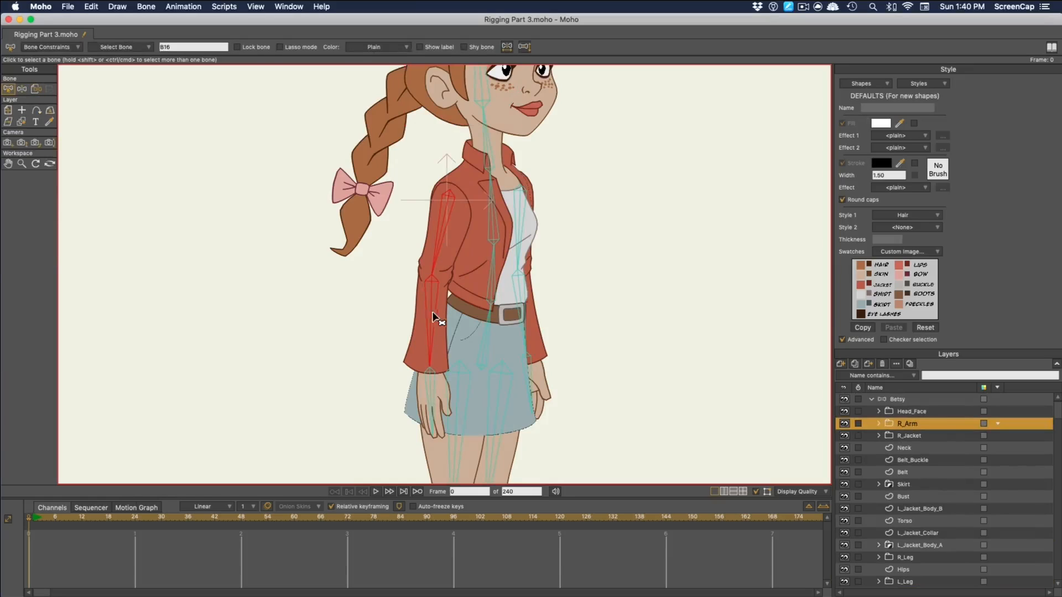
pyautogui.click(879, 424)
pyautogui.scroll(-1, 896, 434)
pyautogui.click(907, 424)
pyautogui.keyDown('shift'); pyautogui.click(915, 447); pyautogui.keyUp('shift')
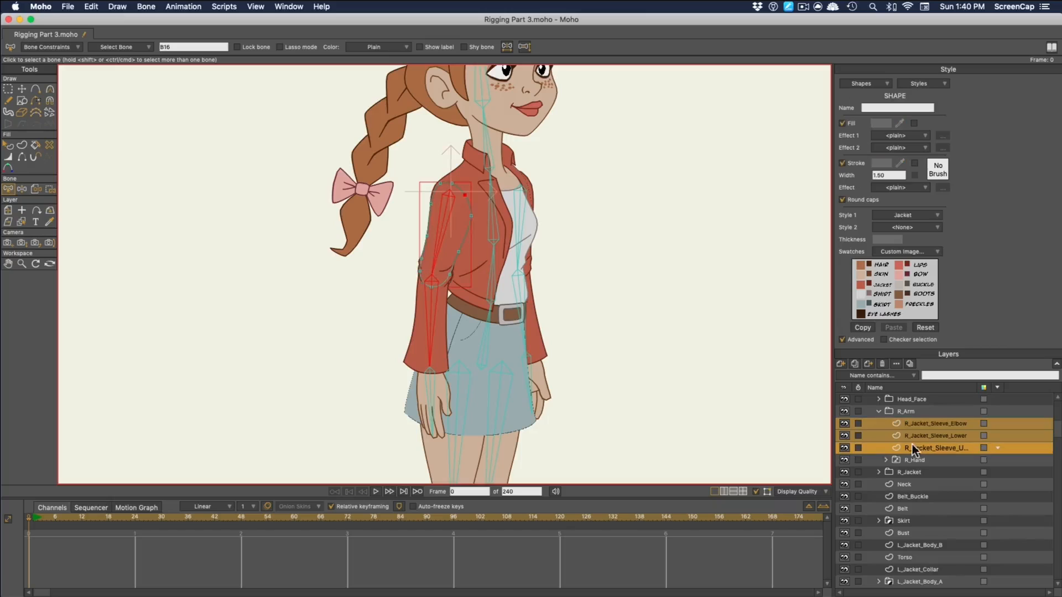
pyautogui.click(935, 424)
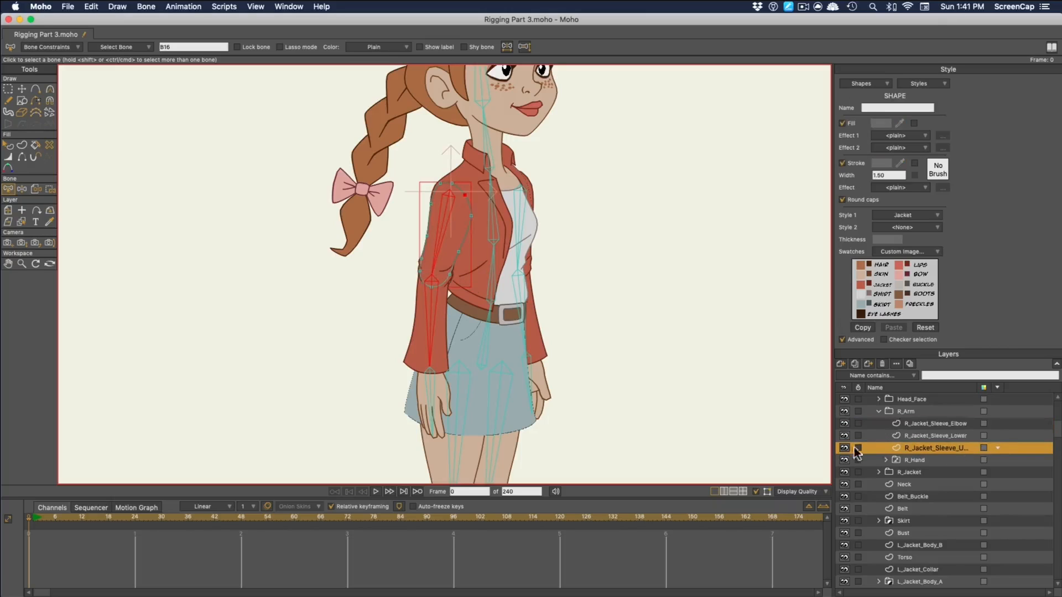
pyautogui.keyDown('shift'); pyautogui.click(927, 436); pyautogui.keyUp('shift')
pyautogui.keyDown('shift'); pyautogui.click(923, 448); pyautogui.keyUp('shift')
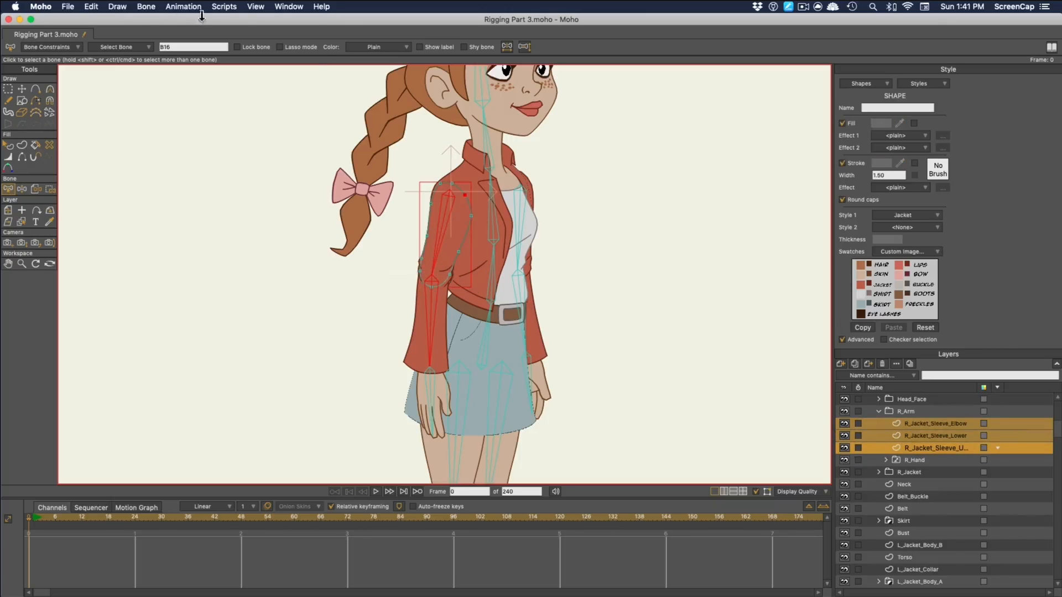
pyautogui.click(145, 7)
pyautogui.click(166, 85)
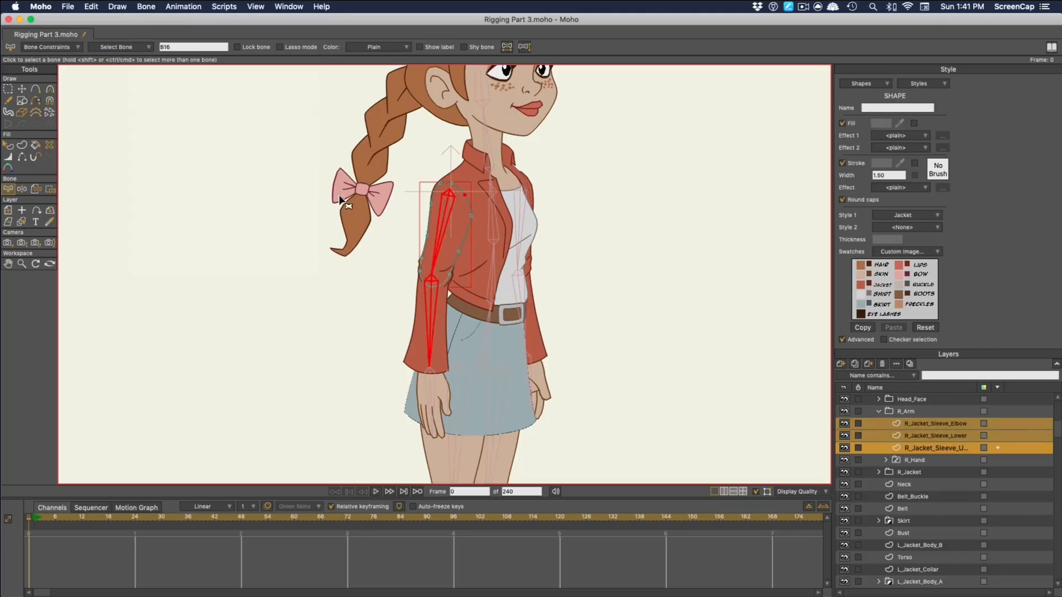
# Bind the R_Hand layer to the right hand bone and collapse the R_Arm group
pyautogui.click(920, 461)
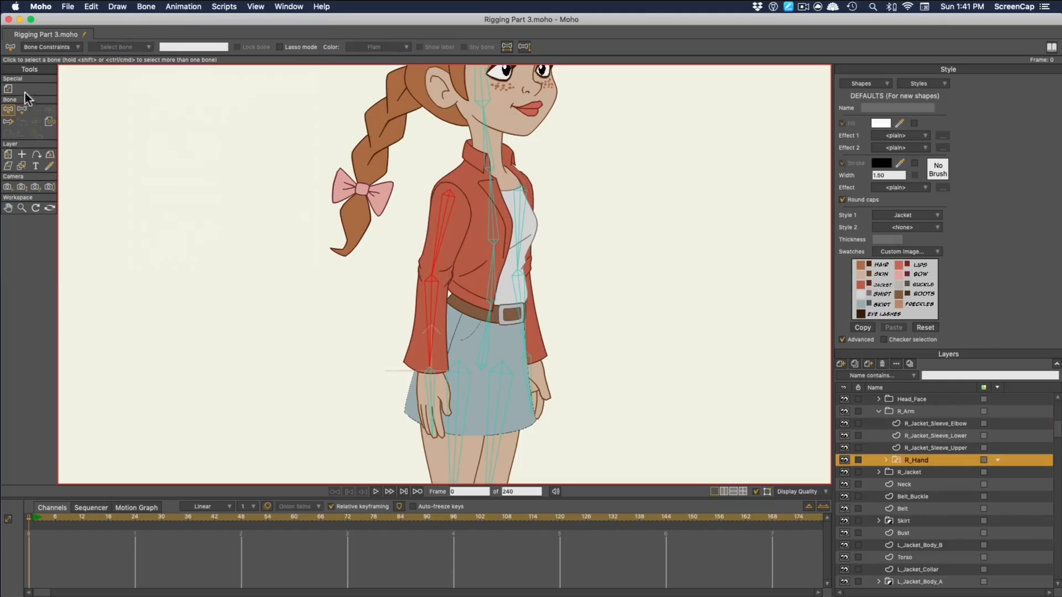
pyautogui.click(51, 122)
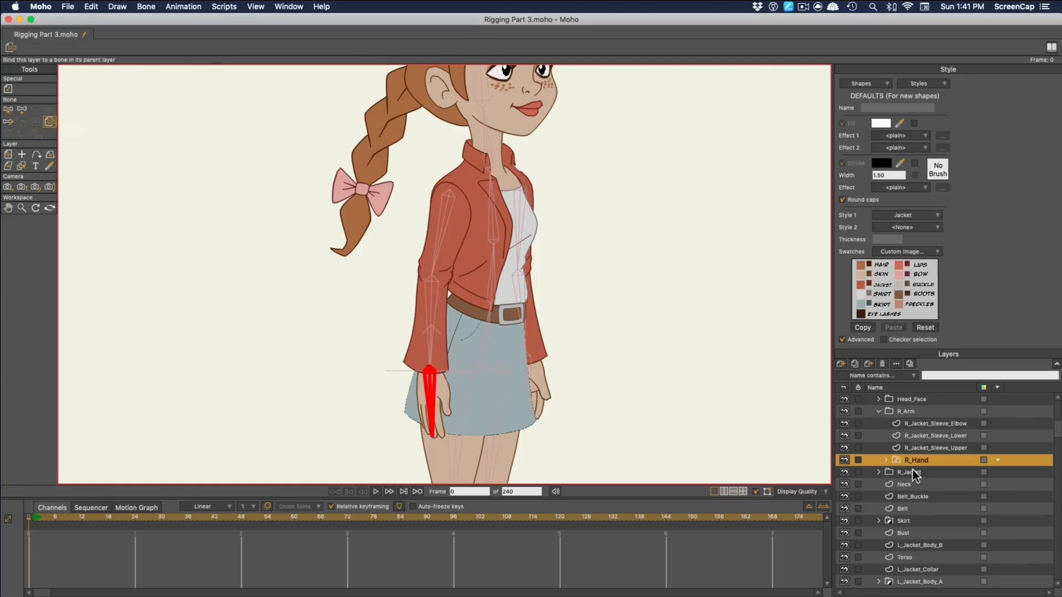
pyautogui.click(880, 412)
# Bind the L_Arm's jacket sleeve elbow, lower and upper layers to the left arm bones
pyautogui.scroll(-3, 911, 544)
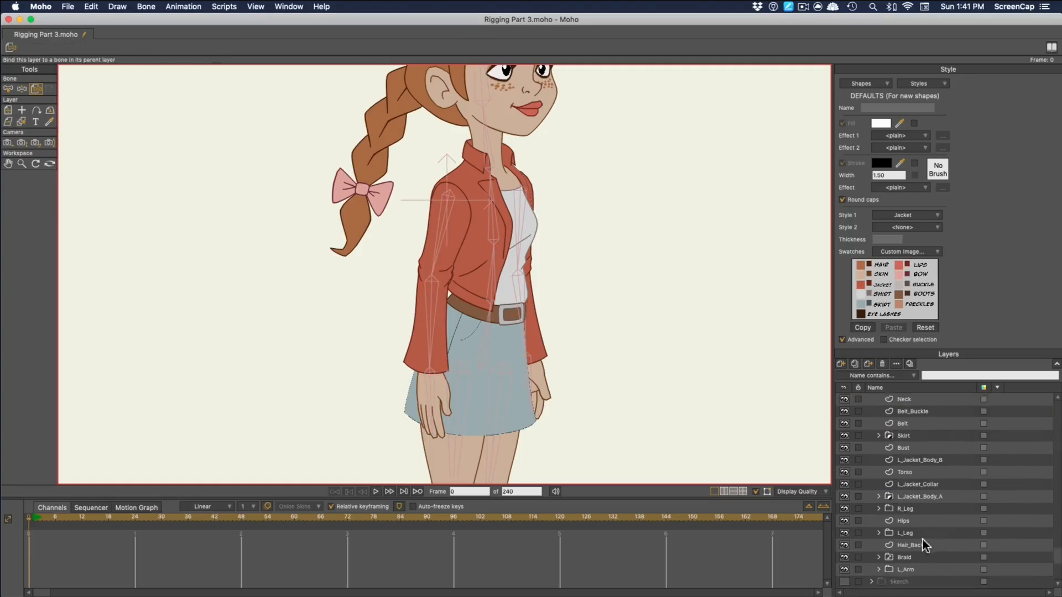
pyautogui.click(907, 562)
pyautogui.click(881, 563)
pyautogui.click(926, 528)
pyautogui.keyDown('shift'); pyautogui.click(927, 552); pyautogui.keyUp('shift')
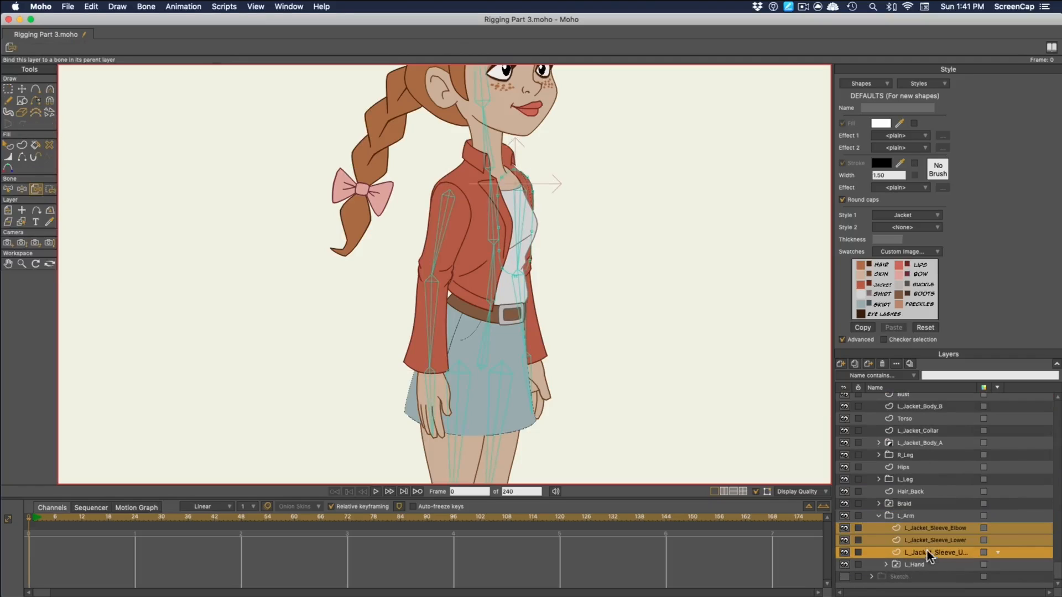
pyautogui.click(520, 228)
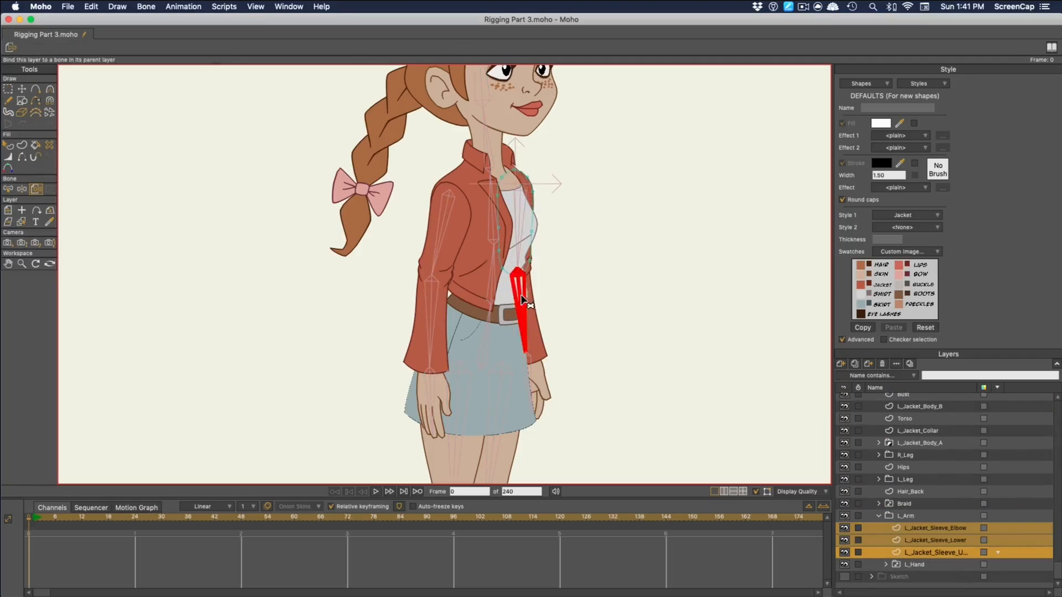
pyautogui.click(9, 190)
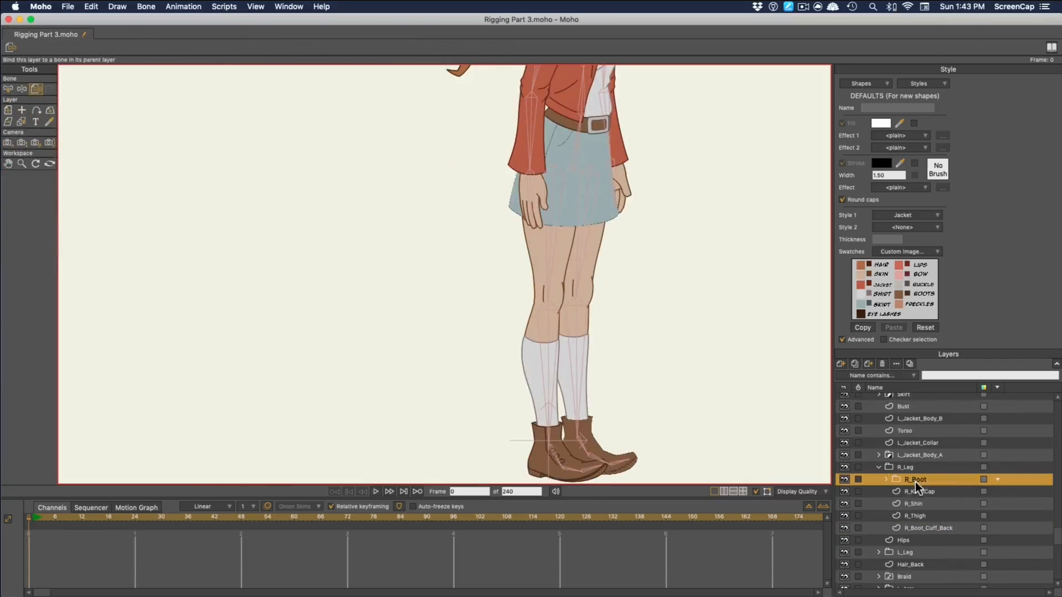
# Flexi-bind all R_Leg layers, from R_Boot to R_Boot_Cuff_Back, to only the selected right leg and foot bones
pyautogui.keyDown('shift'); pyautogui.click(939, 529); pyautogui.keyUp('shift')
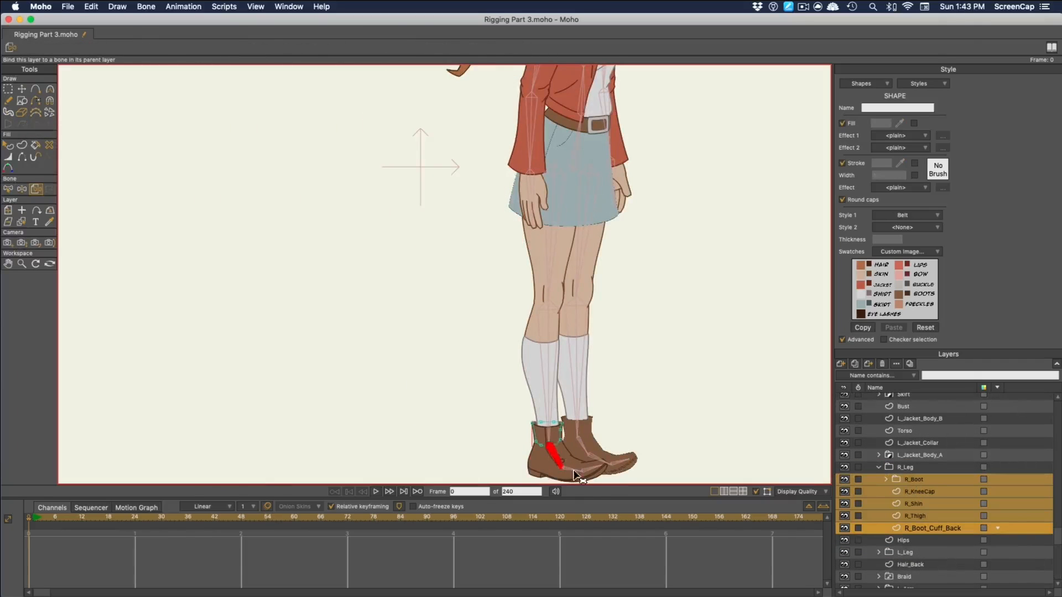
pyautogui.press('z')
pyautogui.click(552, 367)
pyautogui.keyDown('shift'); pyautogui.click(580, 468); pyautogui.keyUp('shift')
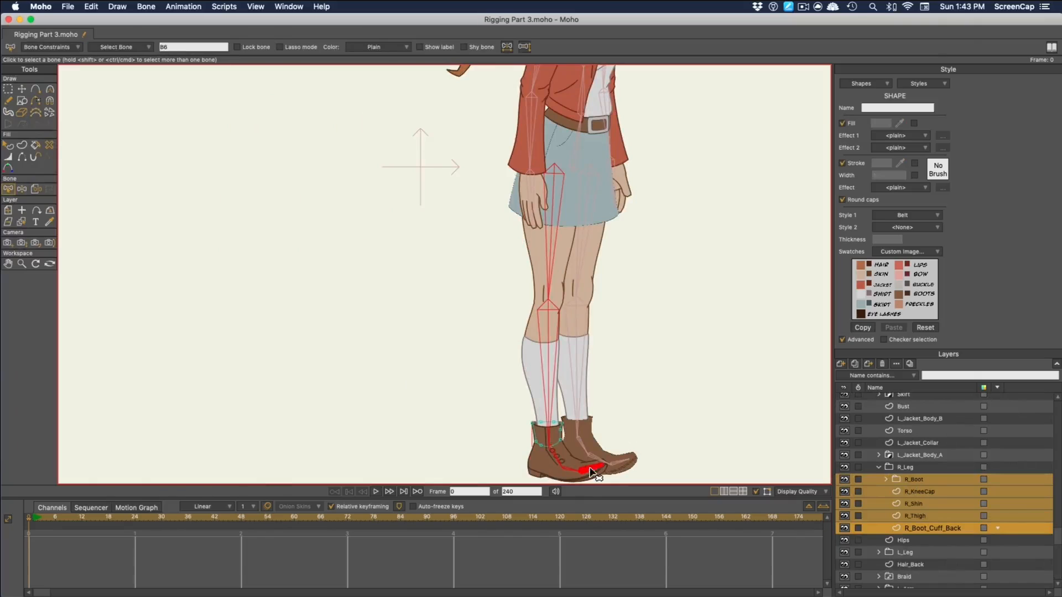
pyautogui.click(146, 6)
pyautogui.click(169, 85)
pyautogui.click(879, 468)
# Flexi-bind all L_Leg layers, from L_Boot to L_Boot_Cuff_Back, to only the left thigh, shin and foot bones
pyautogui.click(879, 479)
pyautogui.click(917, 492)
pyautogui.keyDown('shift'); pyautogui.click(921, 539); pyautogui.keyUp('shift')
pyautogui.click(146, 6)
pyautogui.click(139, 8)
pyautogui.click(586, 228)
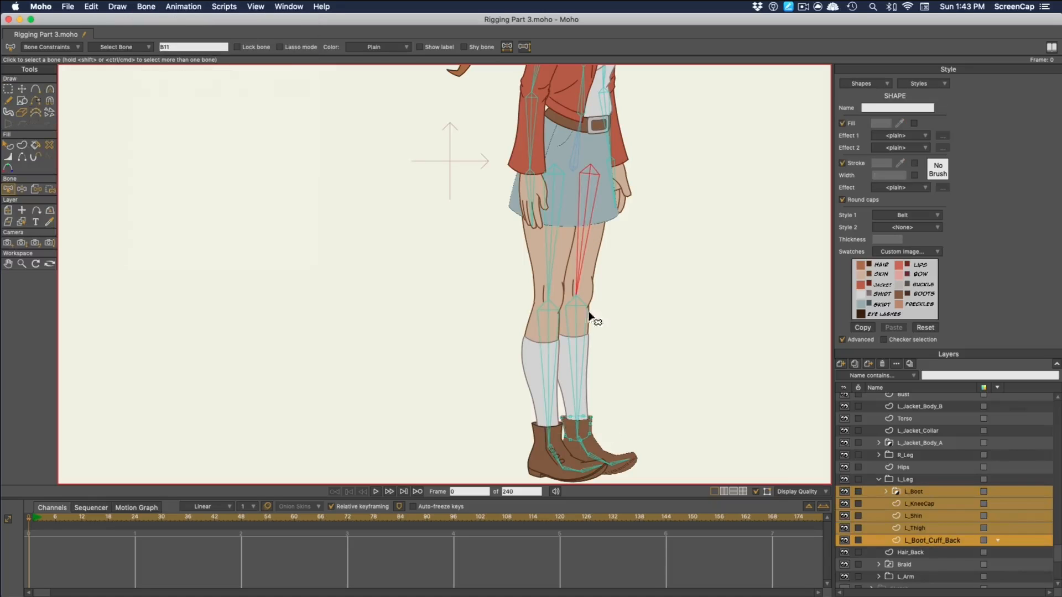
pyautogui.keyDown('shift'); pyautogui.click(582, 376); pyautogui.keyUp('shift')
pyautogui.keyDown('shift'); pyautogui.click(592, 450); pyautogui.keyUp('shift')
pyautogui.click(146, 6)
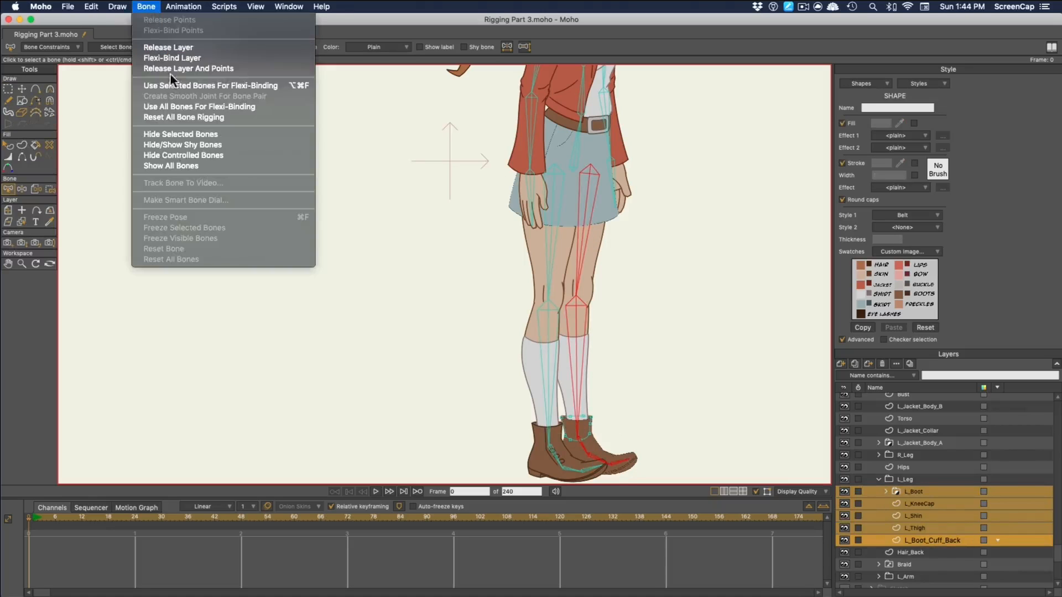
pyautogui.click(169, 85)
pyautogui.click(23, 189)
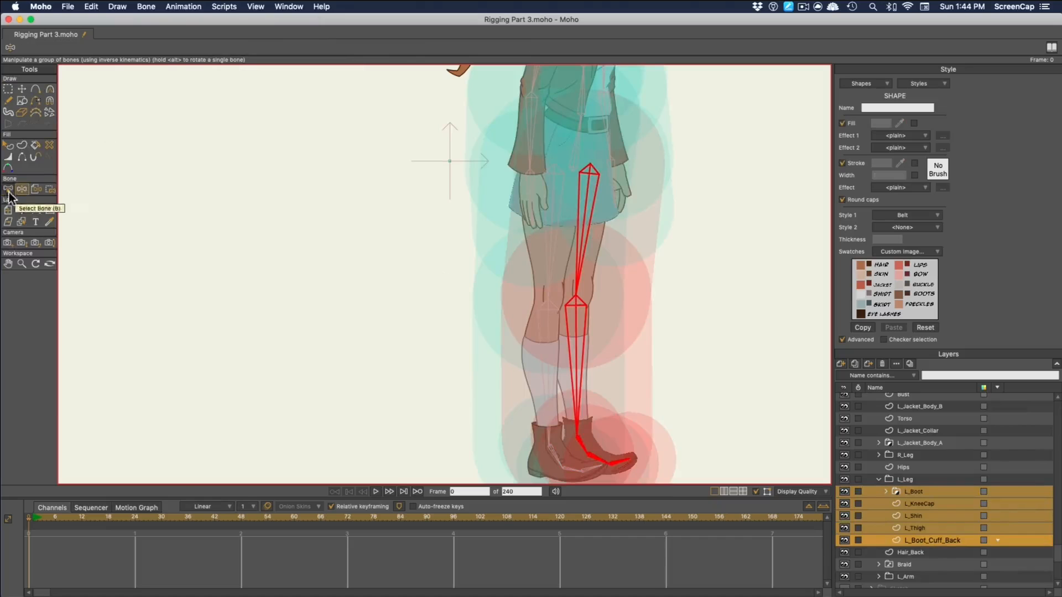
# Reduce the bone strength of the shin and foot bones so their influence areas fit the legs and boots
pyautogui.press('s')
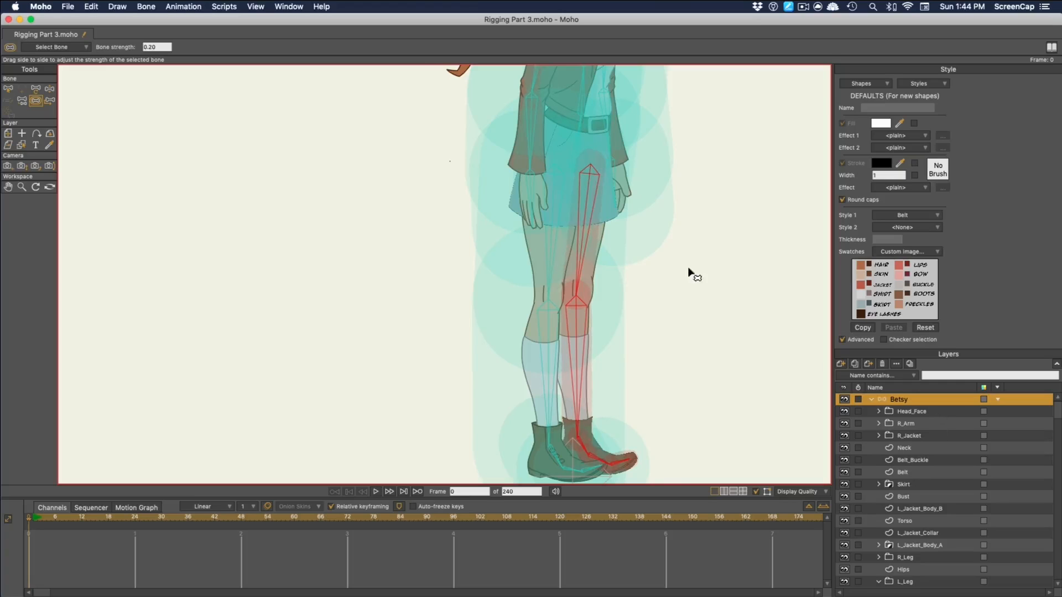
pyautogui.click(543, 358)
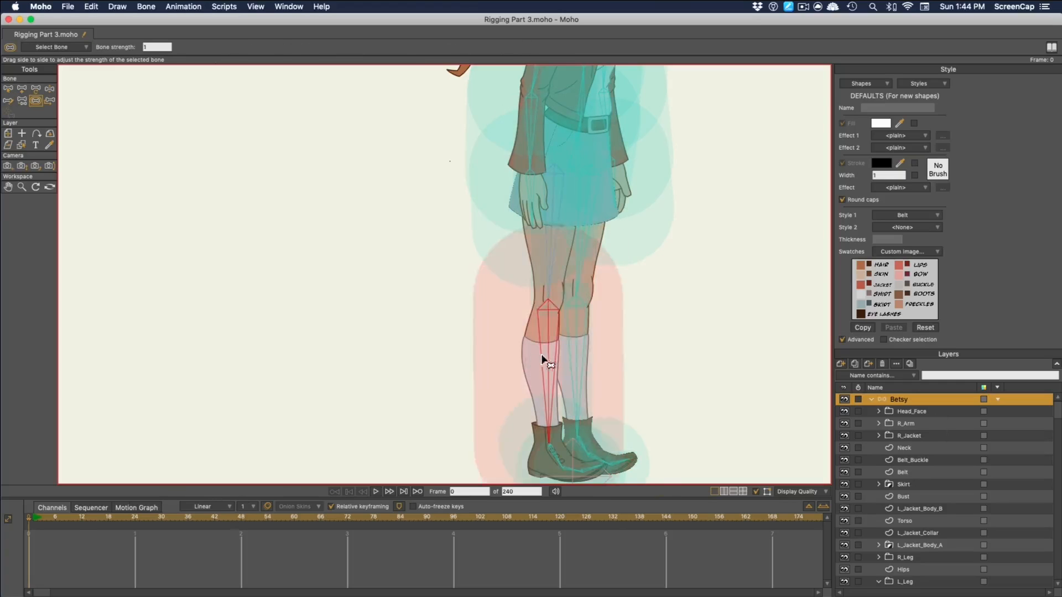
pyautogui.click(553, 453)
pyautogui.scroll(-3, 533, 403)
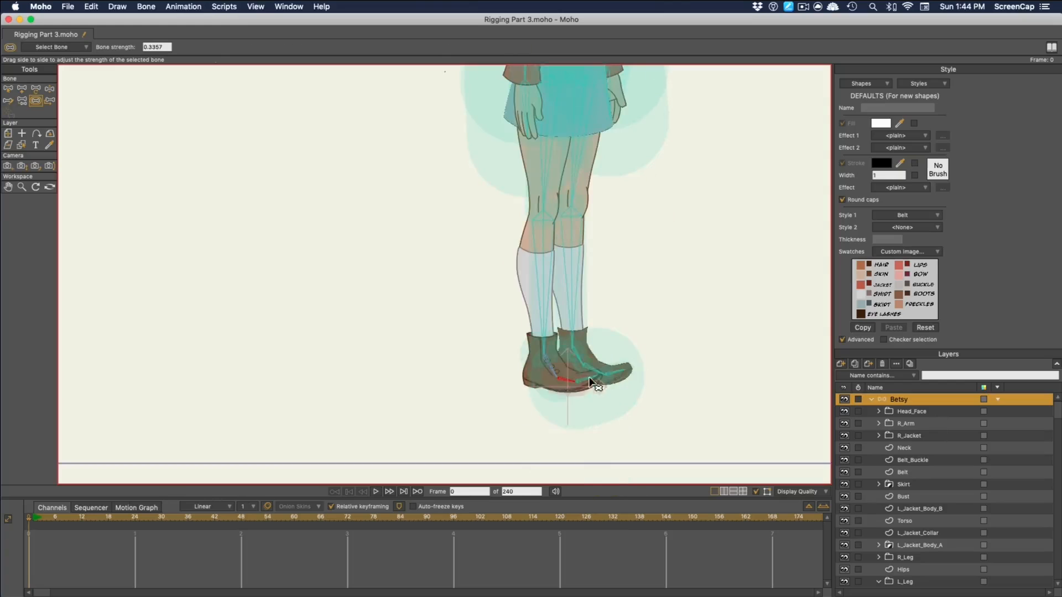
# Set the bone strength to about 0.32 for the chest bone and about 0.36 for the hip bone
pyautogui.scroll(10, 482, 368)
pyautogui.click(582, 301)
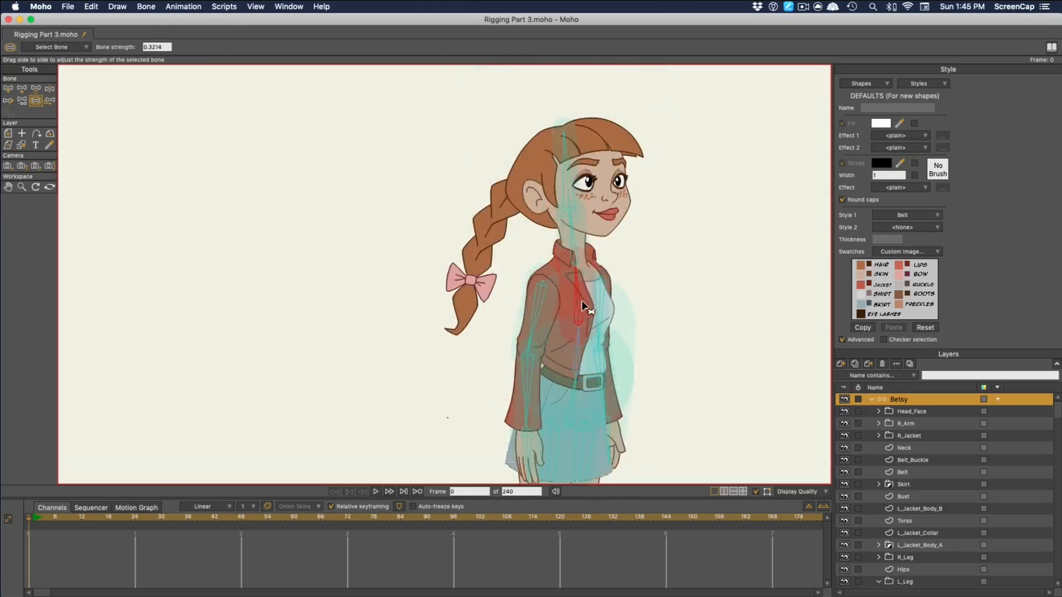
pyautogui.scroll(-5, 582, 300)
pyautogui.click(408, 242)
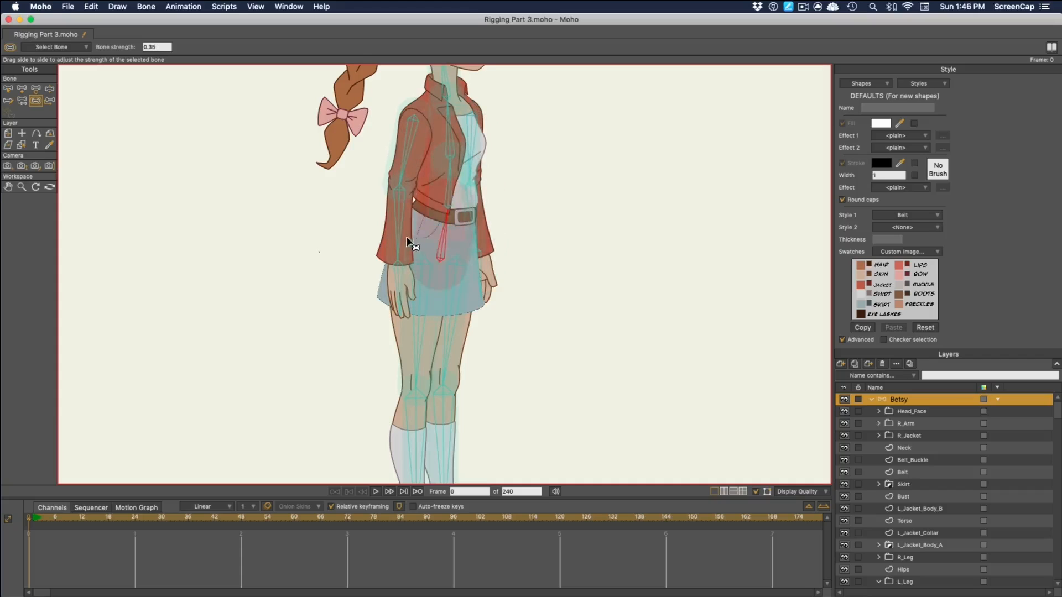
pyautogui.scroll(-5, 509, 214)
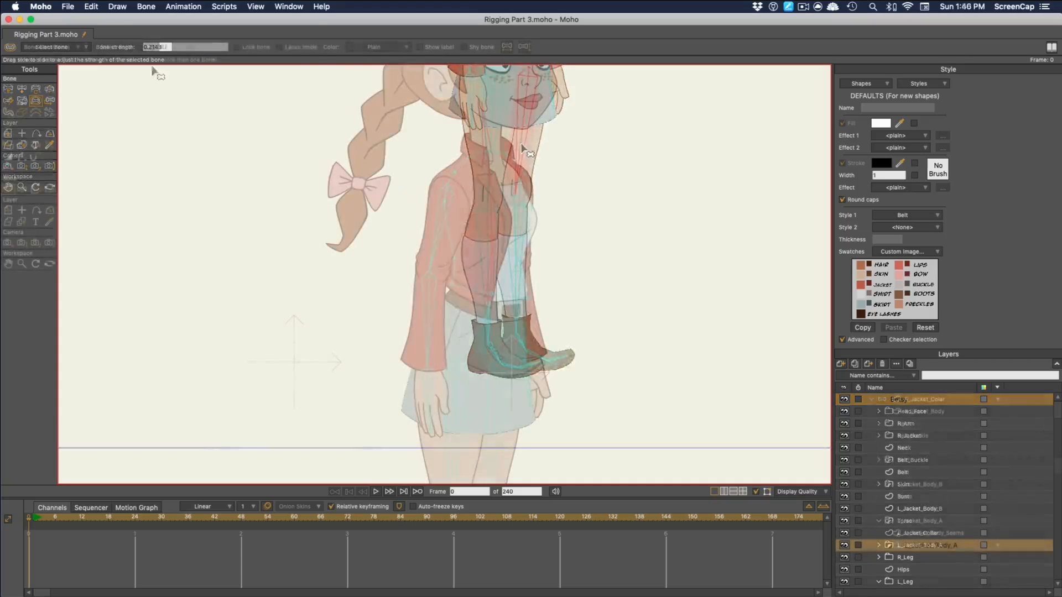
# Flexi-bind L_Jacket_Body_A to only the selected neck and spine bones, and compare its binding with L_Jacket_Body_Seems
pyautogui.click(146, 6)
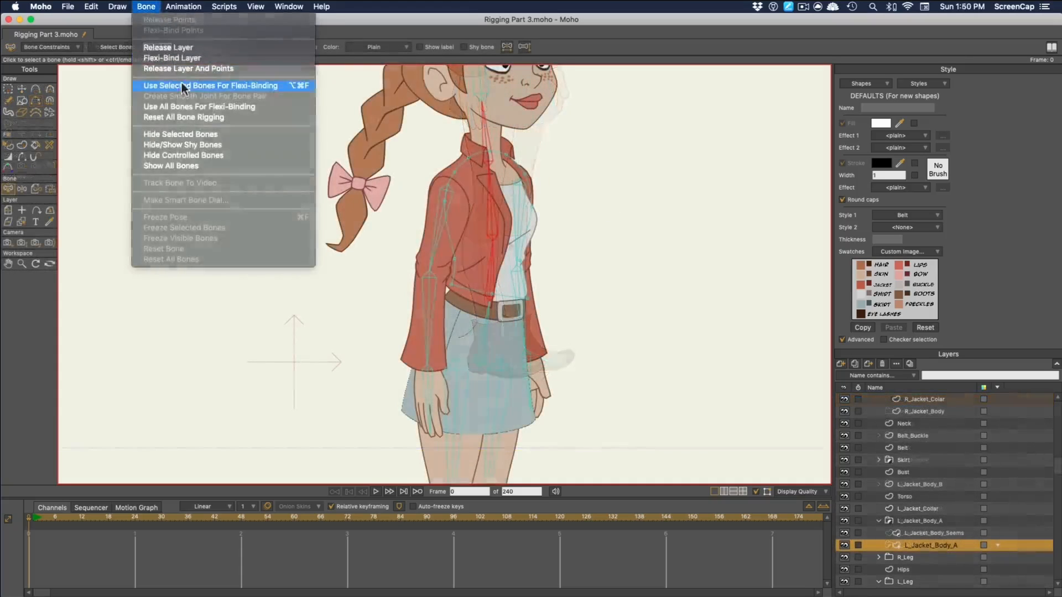
pyautogui.click(181, 82)
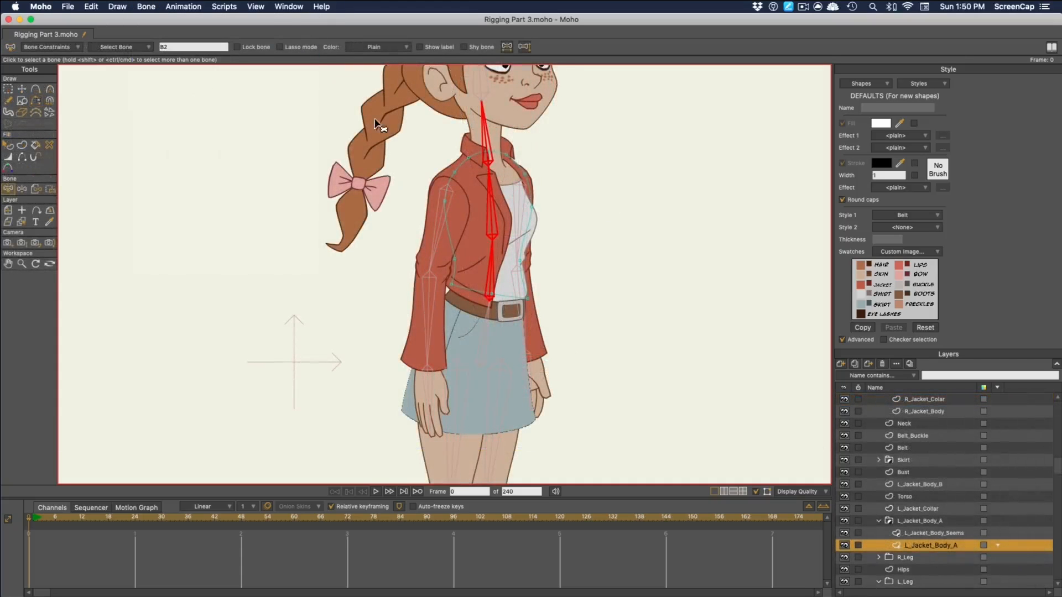
pyautogui.click(924, 509)
pyautogui.click(925, 534)
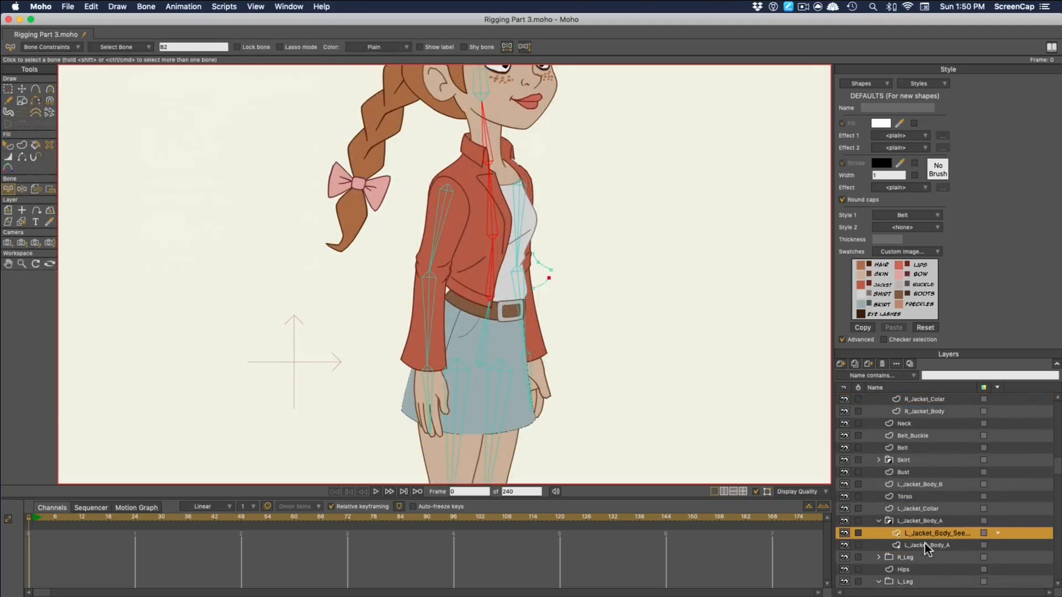
pyautogui.click(926, 545)
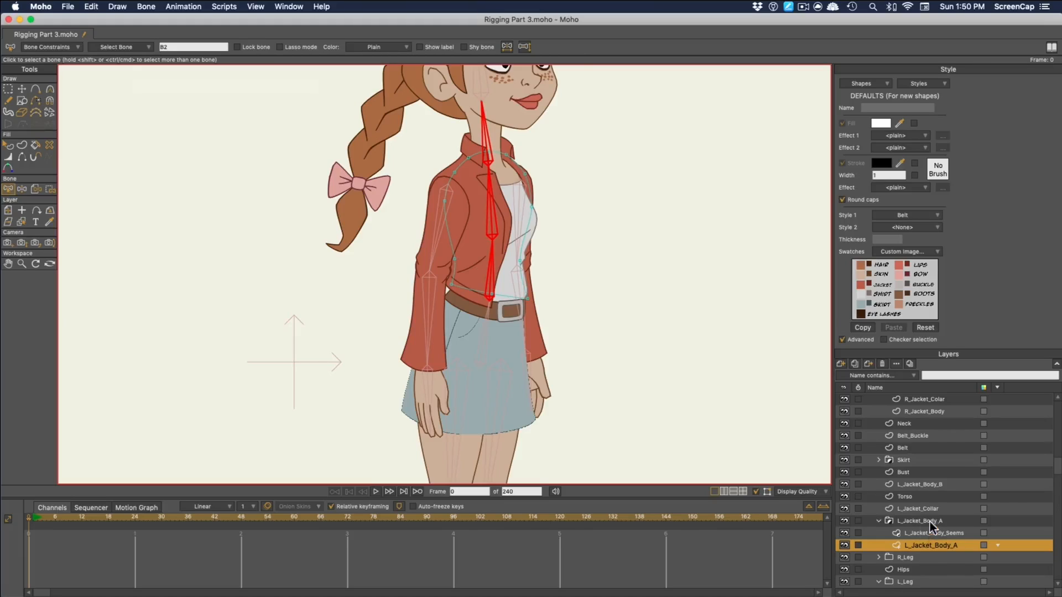
# Select the Hips layer and manipulate the spine bones to test how the torso and hips deform
pyautogui.scroll(-2, 931, 523)
pyautogui.click(927, 521)
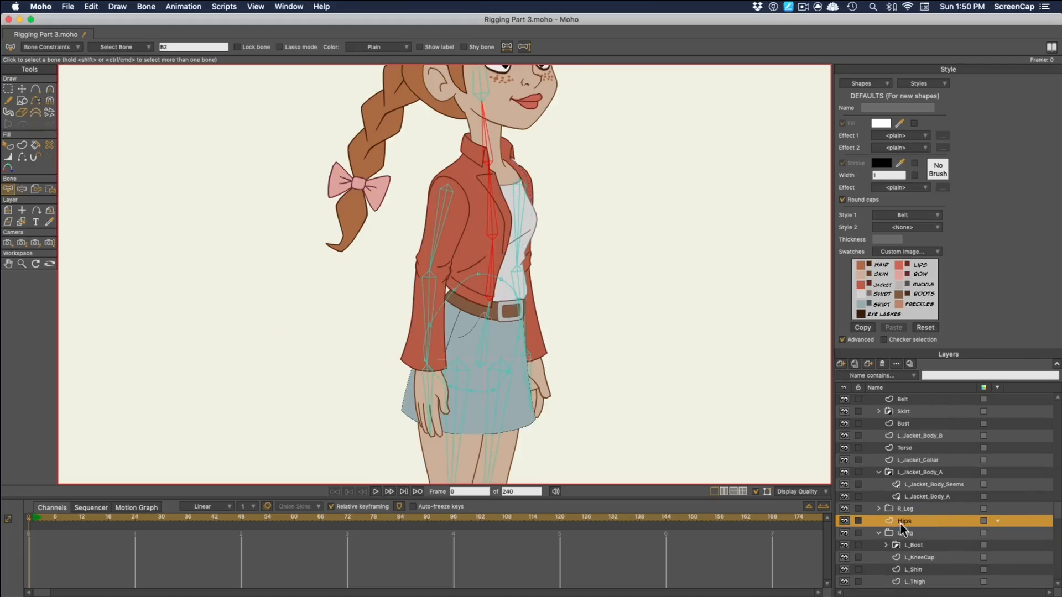
pyautogui.scroll(-2, 920, 510)
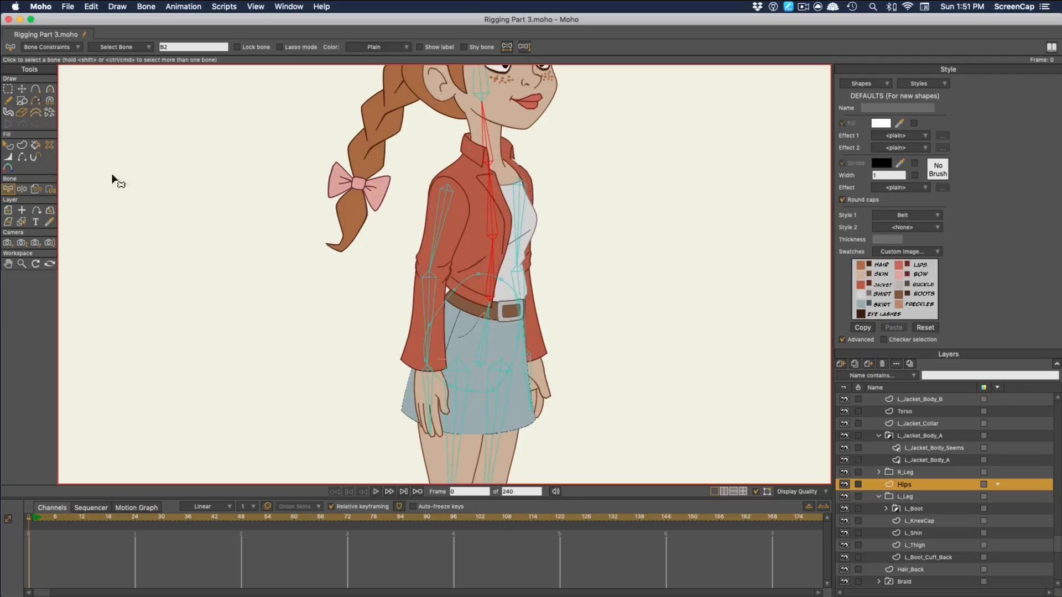
pyautogui.click(22, 188)
pyautogui.moveTo(487, 182); pyautogui.dragTo(521, 298)
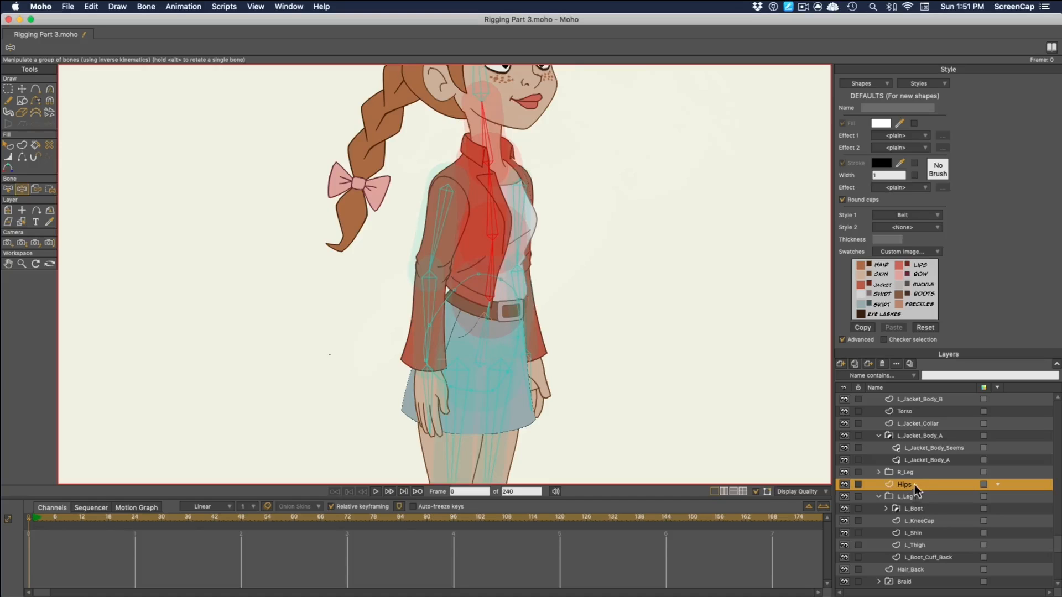
pyautogui.click(35, 188)
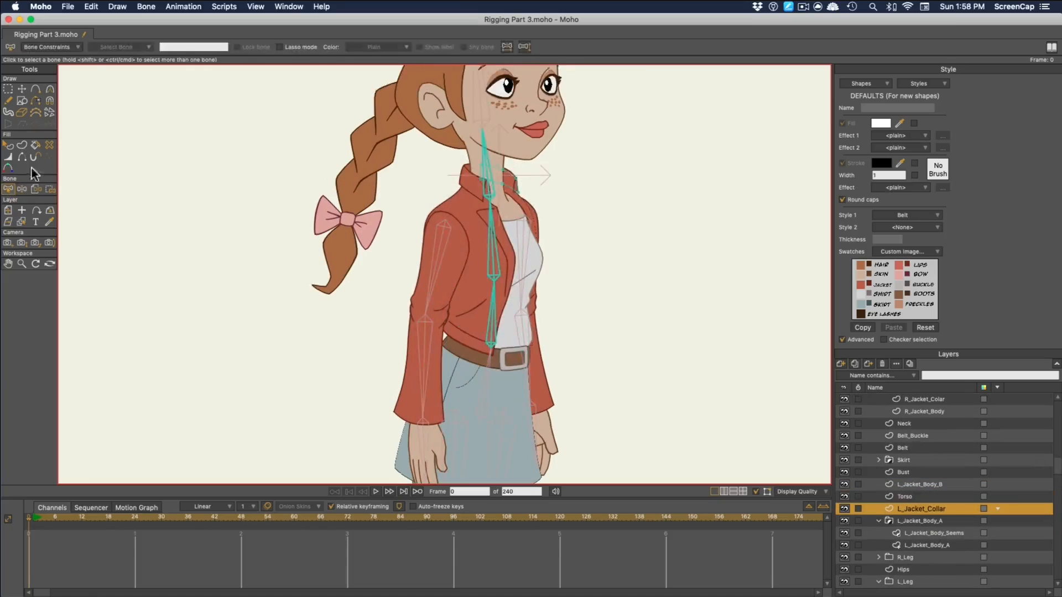
# Manipulate the neck bone to test how the L_Jacket_Collar and Neck layers follow it
pyautogui.click(22, 188)
pyautogui.moveTo(500, 177); pyautogui.dragTo(487, 151)
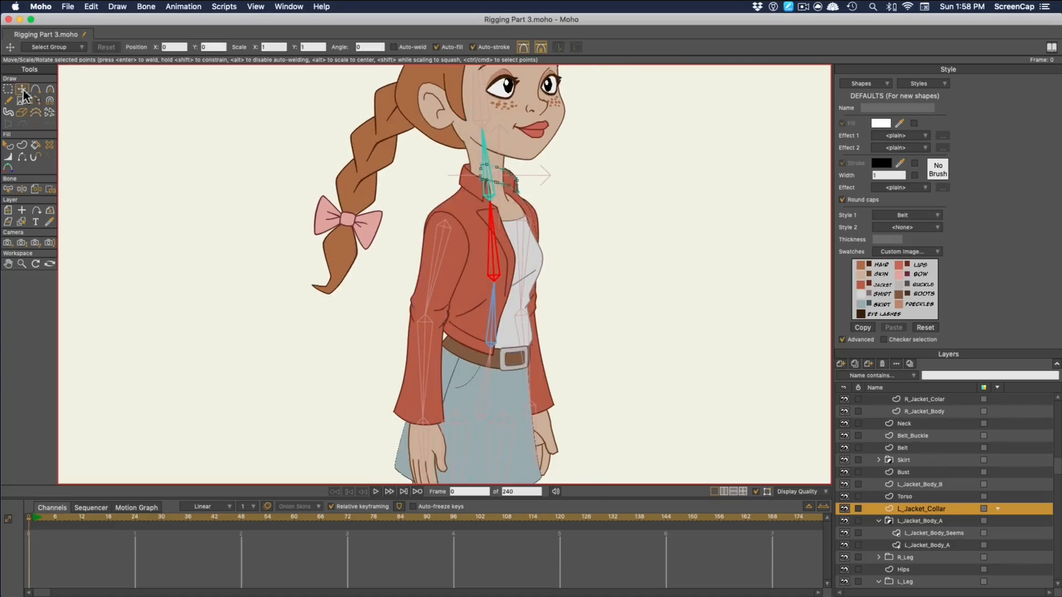
pyautogui.press('t')
pyautogui.click(916, 423)
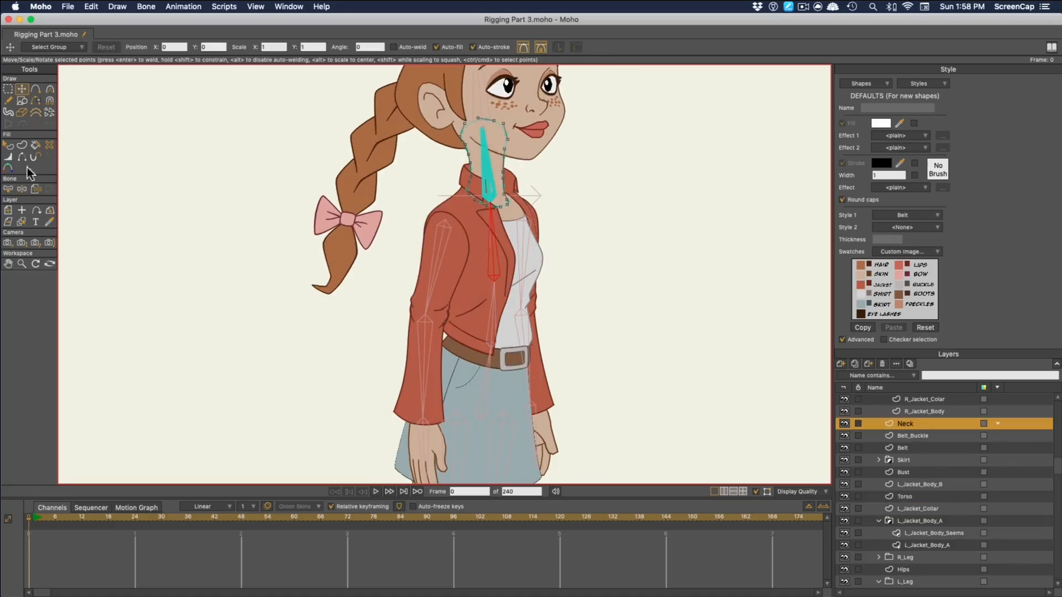
pyautogui.click(21, 188)
pyautogui.moveTo(486, 158)
pyautogui.mouseDown()
pyautogui.moveTo(498, 177)
pyautogui.moveTo(478, 160)
pyautogui.moveTo(506, 166)
pyautogui.moveTo(481, 166)
pyautogui.mouseUp()
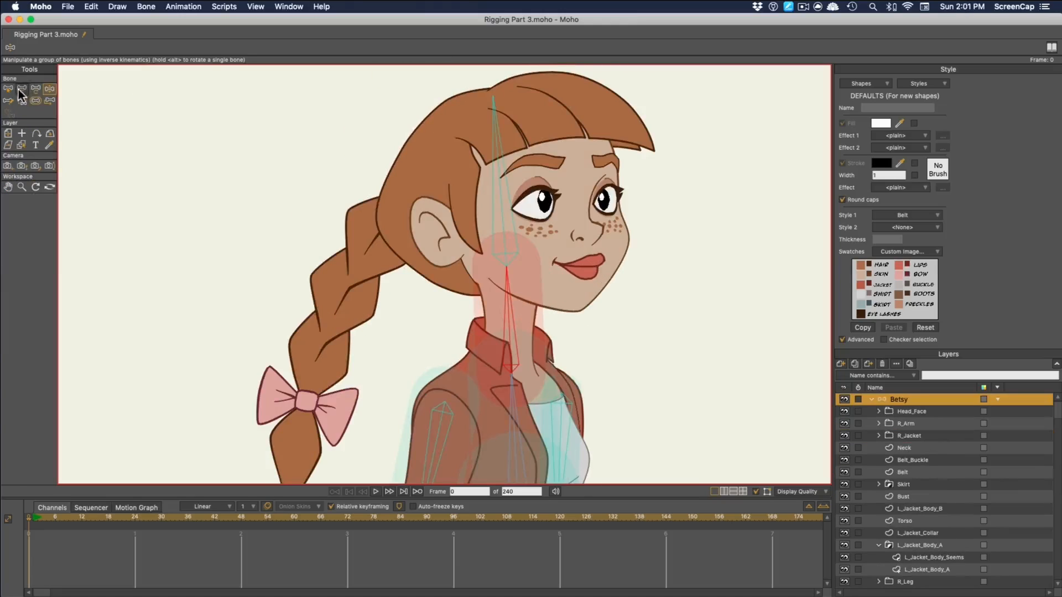
# Shorten the existing neck bone and add a second neck bone from its tip up to the jaw
pyautogui.click(8, 91)
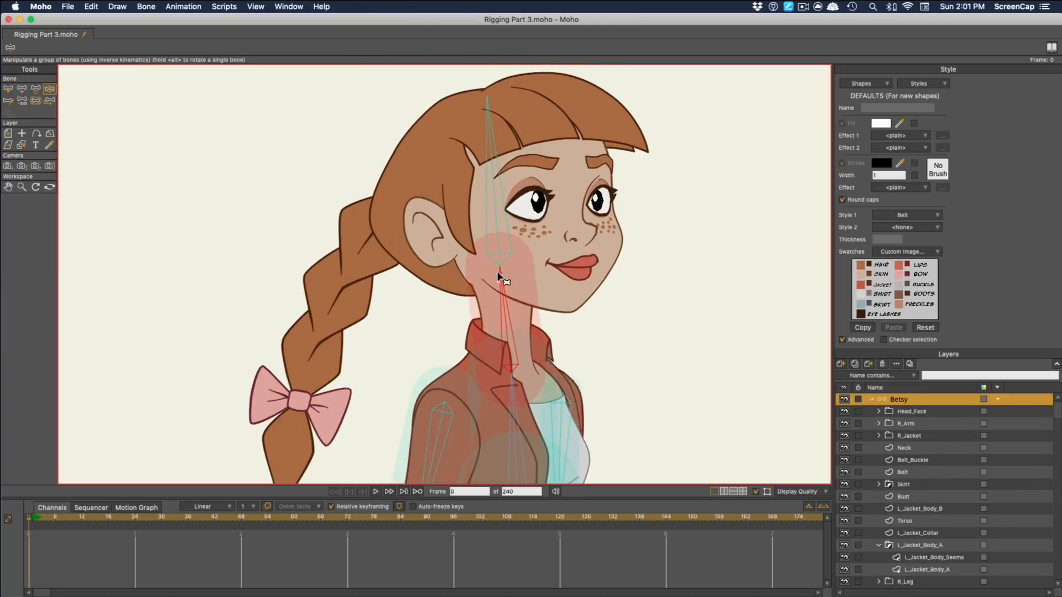
pyautogui.click(36, 89)
pyautogui.click(505, 254)
pyautogui.moveTo(508, 343); pyautogui.dragTo(504, 276)
pyautogui.click(22, 88)
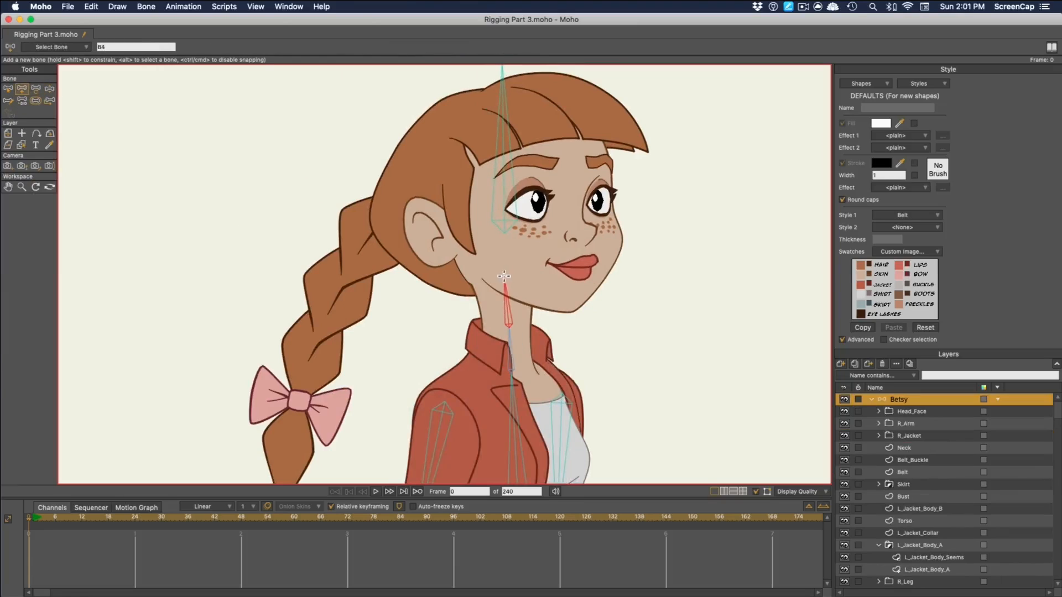
# Move the head bone's base onto the tip of the upper neck bone and reparent the head bone to it
pyautogui.click(35, 88)
pyautogui.moveTo(506, 231); pyautogui.dragTo(500, 163)
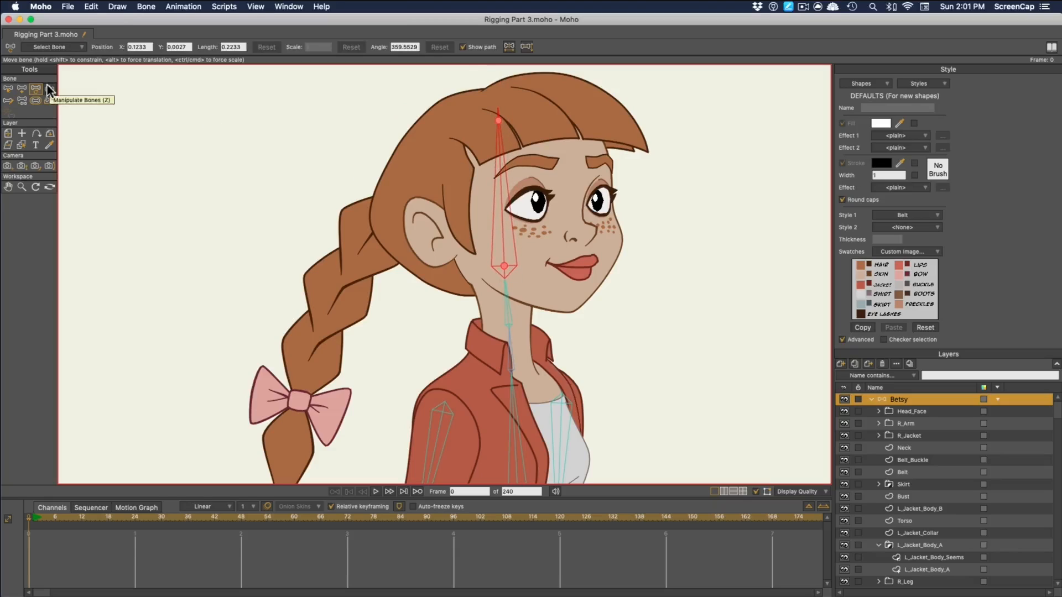
pyautogui.click(22, 100)
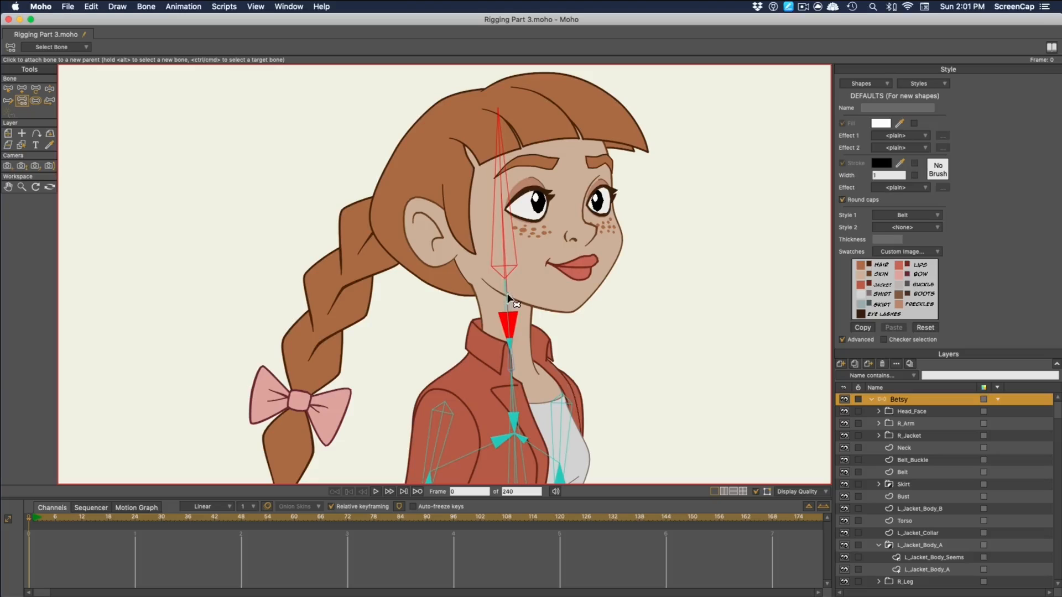
pyautogui.click(507, 314)
pyautogui.click(510, 387)
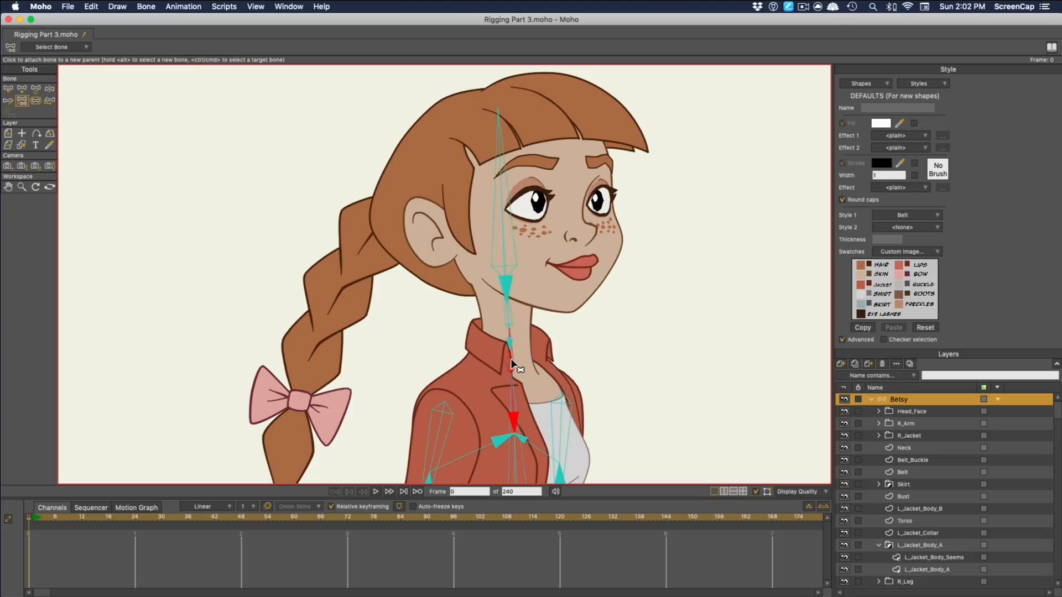
# Test the neck bones by manipulating them and reduce the upper neck bone's strength to fit the neck
pyautogui.press('z')
pyautogui.moveTo(508, 288); pyautogui.dragTo(509, 312)
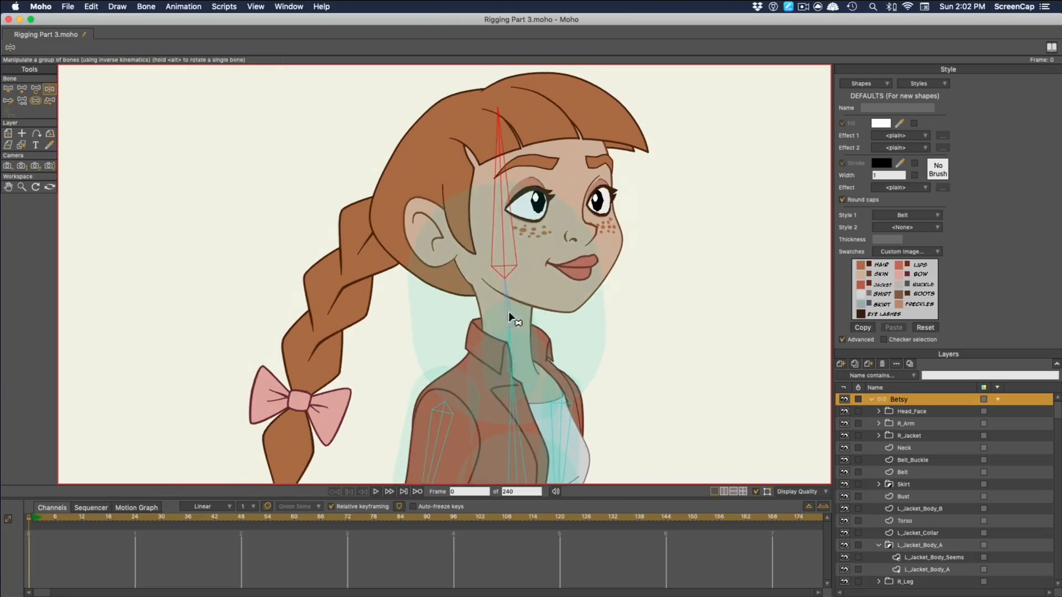
pyautogui.press('s')
pyautogui.click(506, 298)
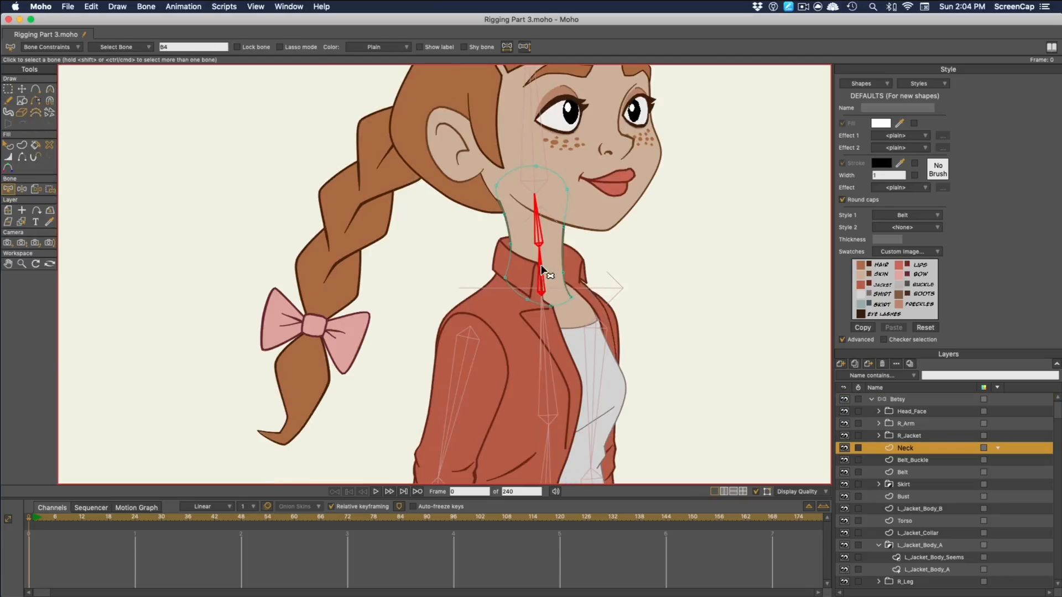
# Flexi-bind the Neck layer to only the two neck bones and test the bend by manipulating them
pyautogui.click(146, 7)
pyautogui.click(175, 94)
pyautogui.click(146, 6)
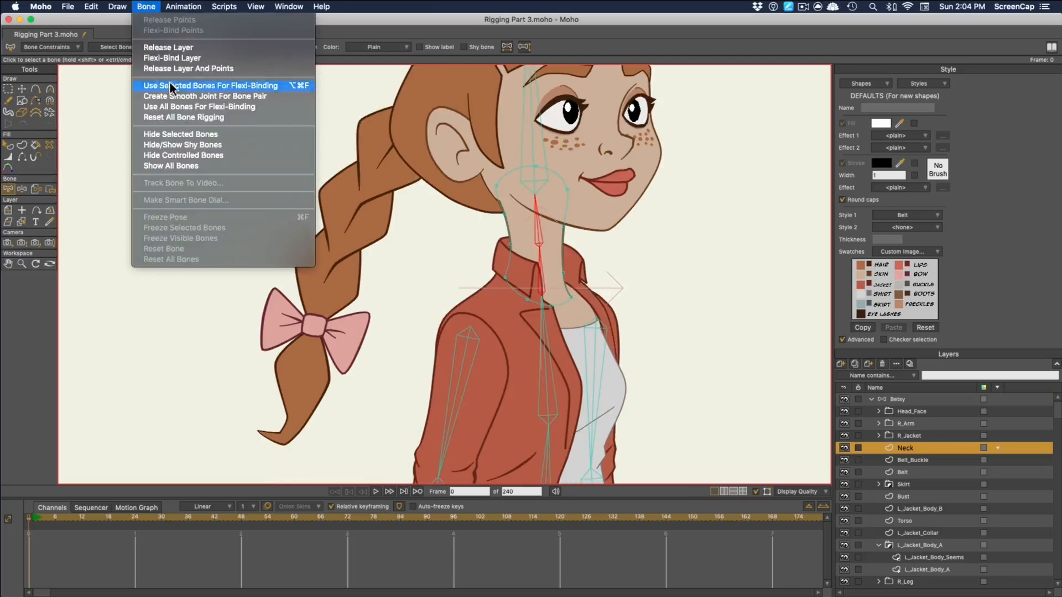
pyautogui.click(170, 85)
pyautogui.click(21, 189)
pyautogui.moveTo(539, 209); pyautogui.dragTo(592, 224)
pyautogui.moveTo(540, 263); pyautogui.dragTo(528, 205)
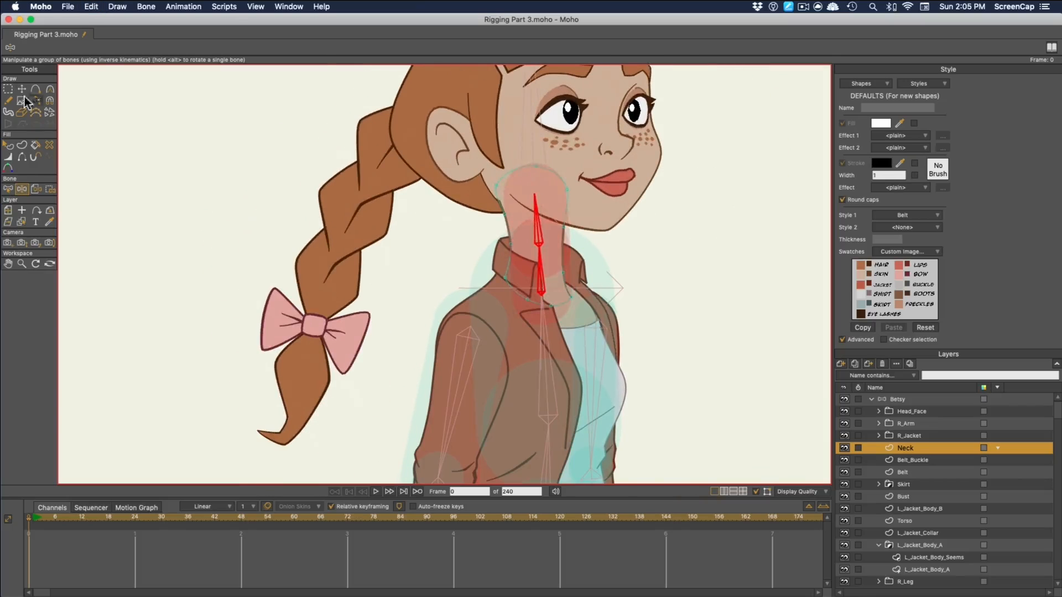
# Bind the Neck layer's base points to the lower neck bone and its upper points to the head bone, and test the pose
pyautogui.click(37, 188)
pyautogui.moveTo(546, 354); pyautogui.dragTo(535, 324)
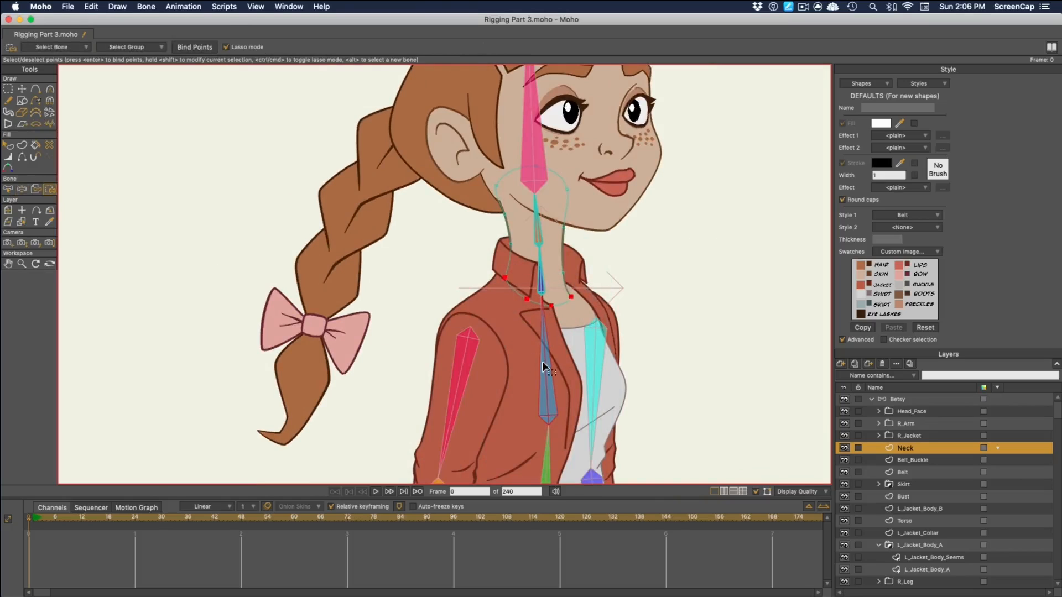
pyautogui.press('Return')
pyautogui.moveTo(503, 152); pyautogui.dragTo(544, 157)
pyautogui.keyDown('alt'); pyautogui.click(535, 142); pyautogui.keyUp('alt')
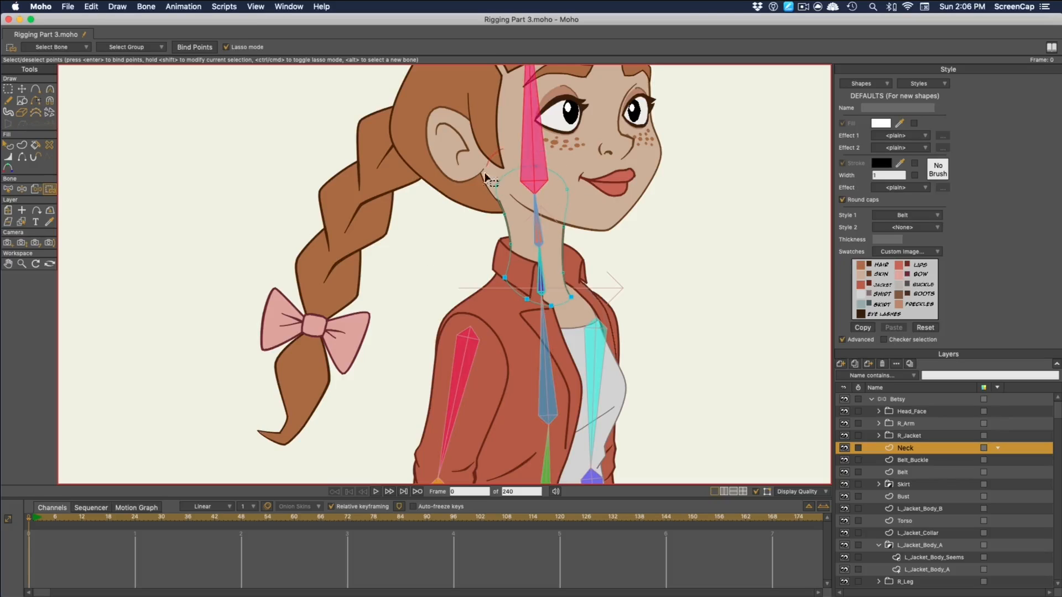
pyautogui.click(34, 190)
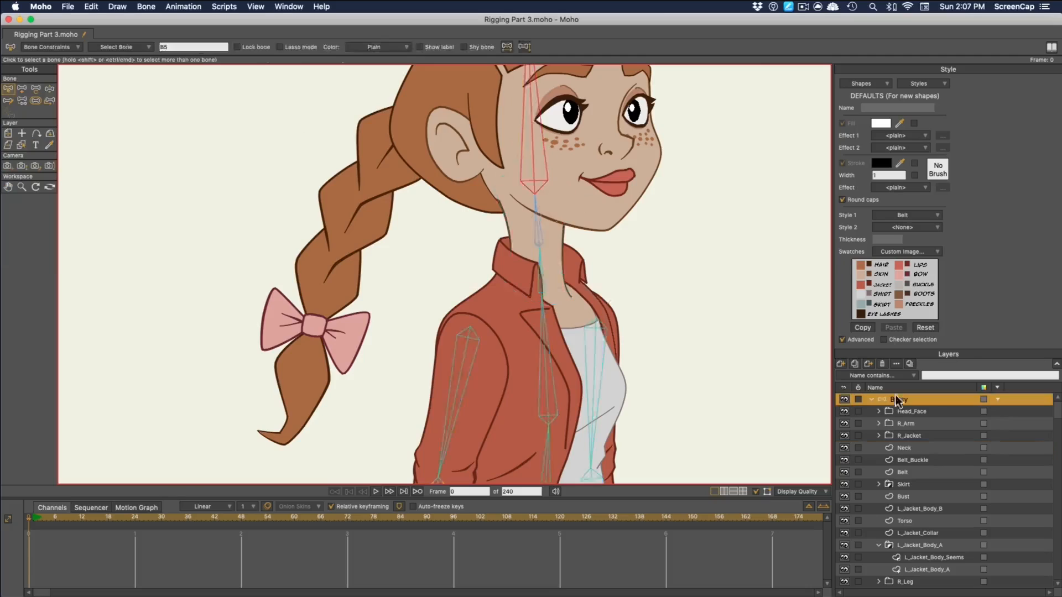
pyautogui.moveTo(536, 254); pyautogui.dragTo(600, 162)
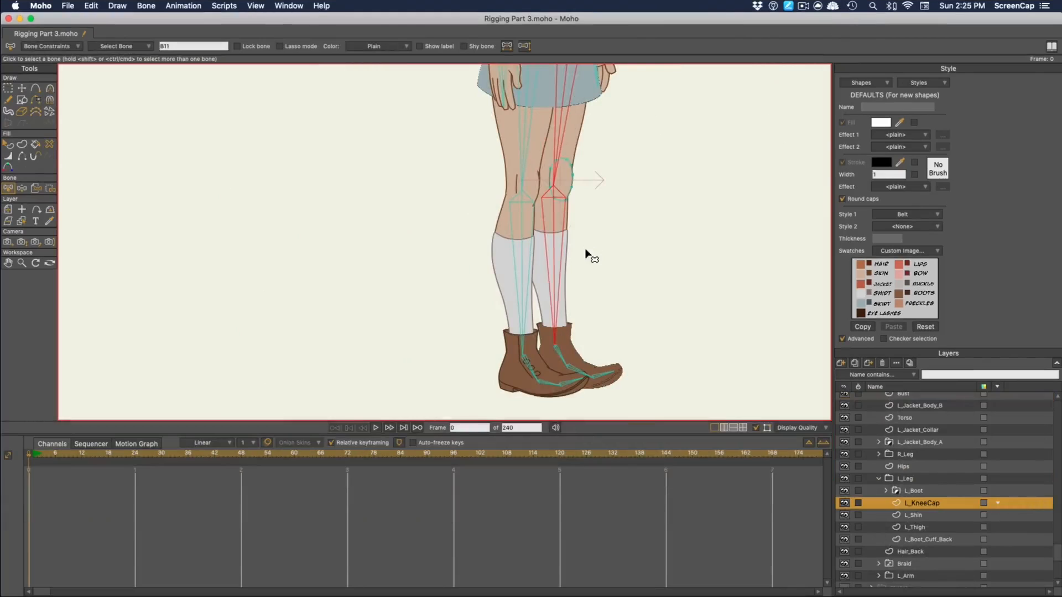
# Check which leg and foot bones the L_Shin, L_Thigh and L_Boot_Cuff_Back layers are bound to
pyautogui.click(588, 258)
pyautogui.click(920, 517)
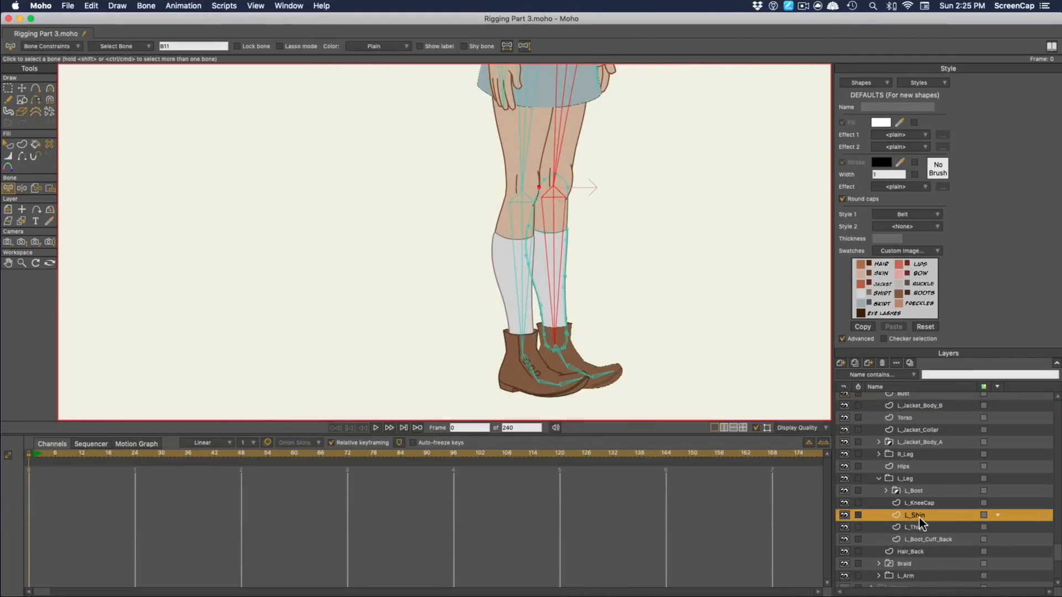
pyautogui.click(922, 526)
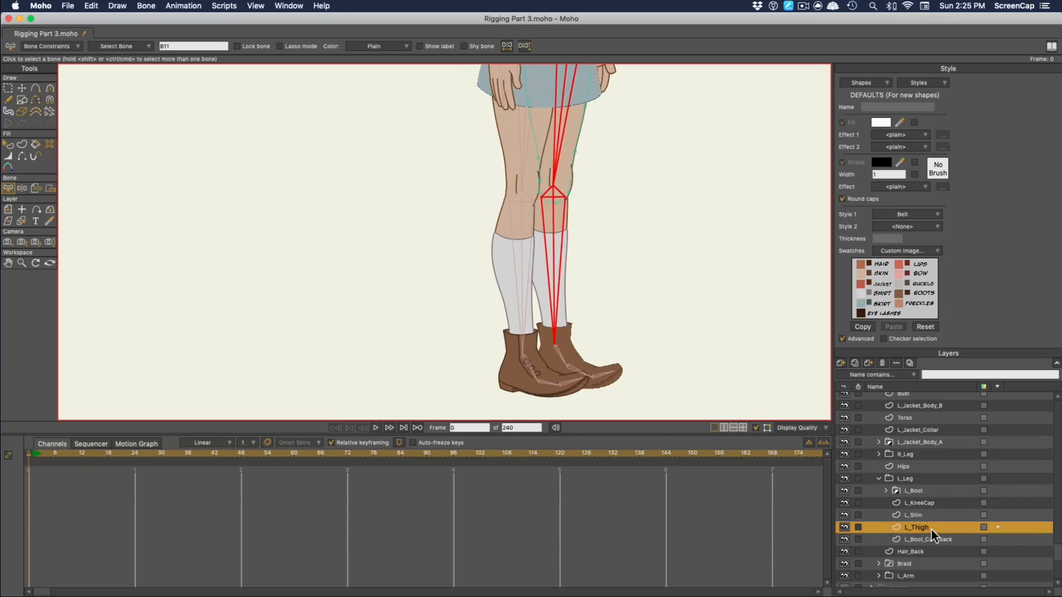
pyautogui.click(919, 540)
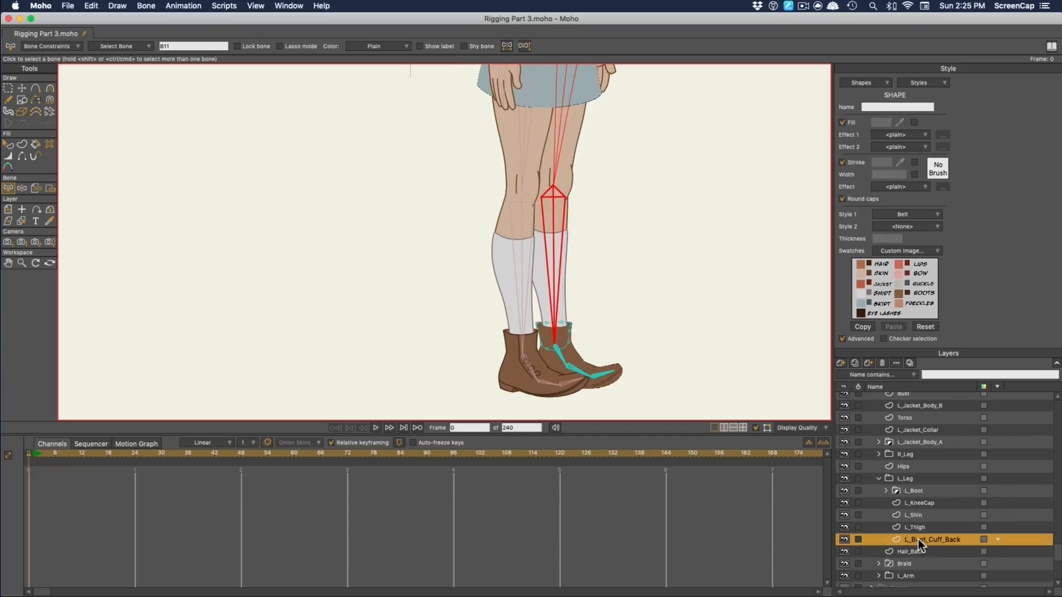
pyautogui.click(698, 343)
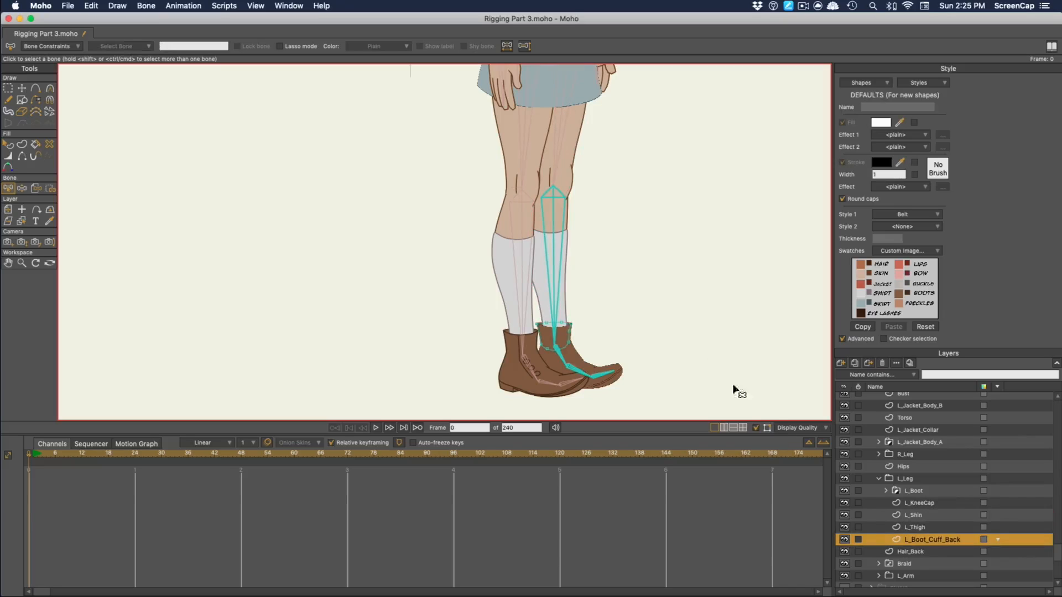
pyautogui.click(918, 527)
pyautogui.click(917, 516)
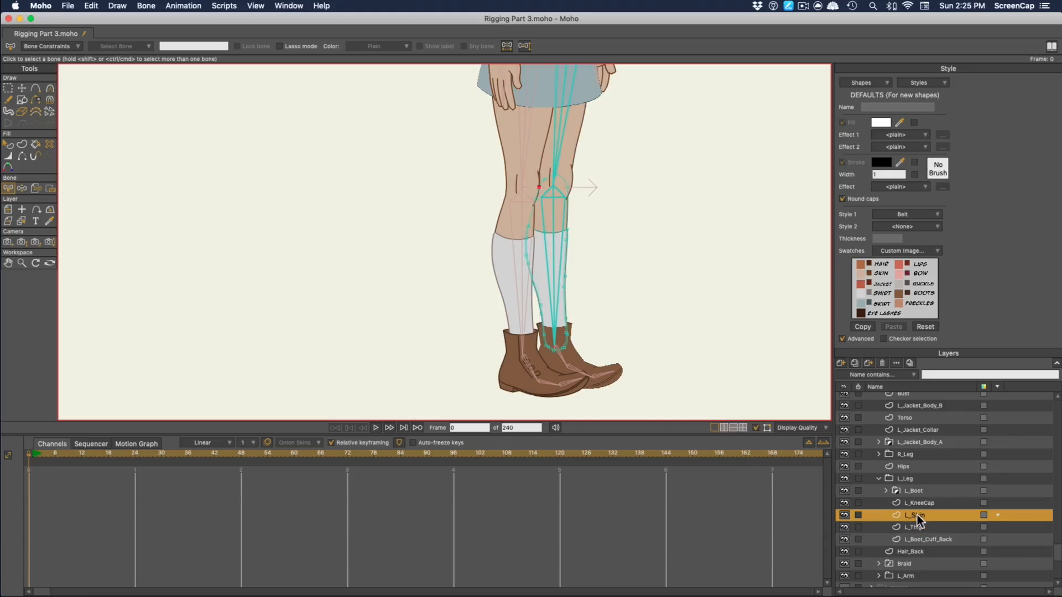
# Check which leg and foot bones the L_KneeCap layer and the individual layers in the L_Boot group are bound to
pyautogui.click(919, 503)
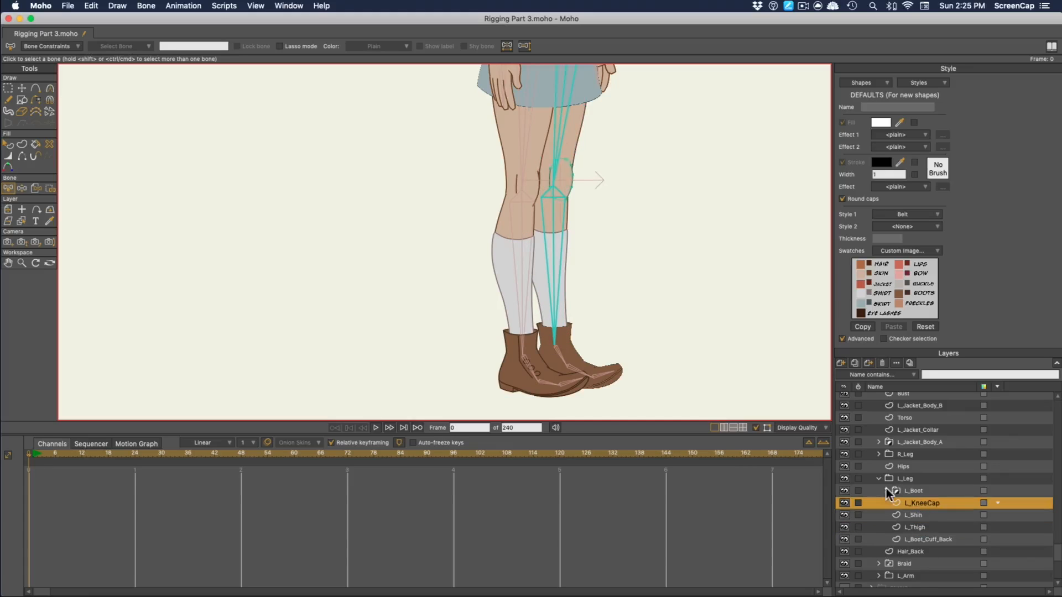
pyautogui.click(886, 490)
pyautogui.click(918, 502)
pyautogui.click(930, 515)
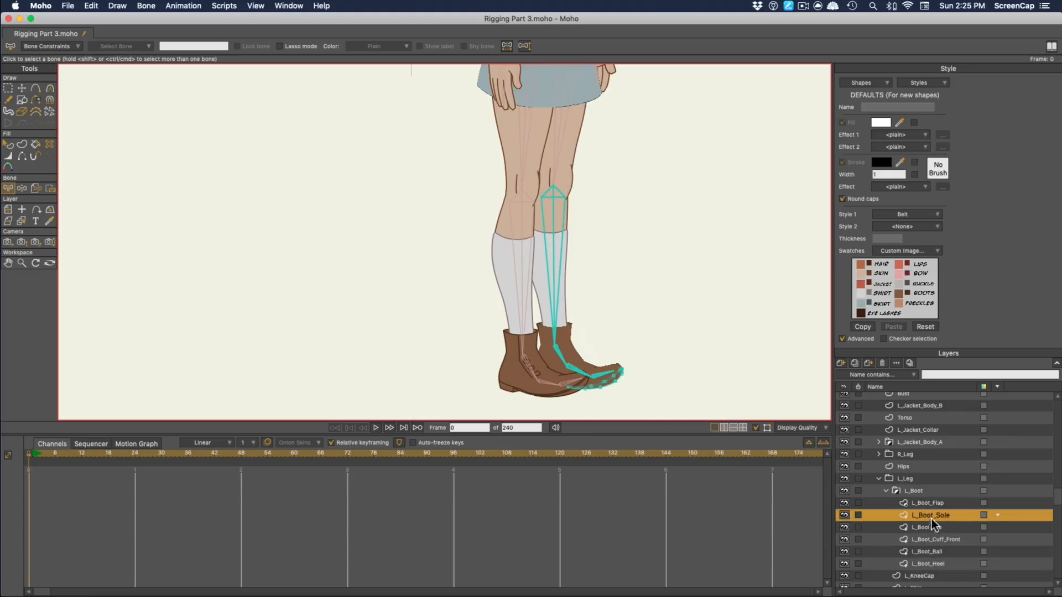
pyautogui.click(936, 528)
pyautogui.click(939, 539)
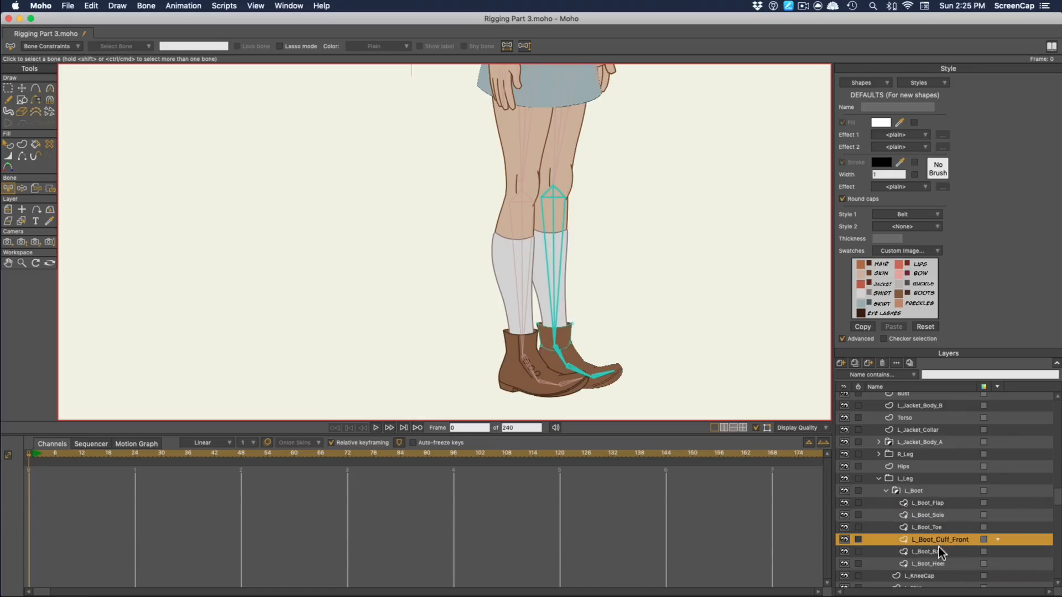
pyautogui.click(942, 552)
pyautogui.click(886, 491)
pyautogui.click(896, 492)
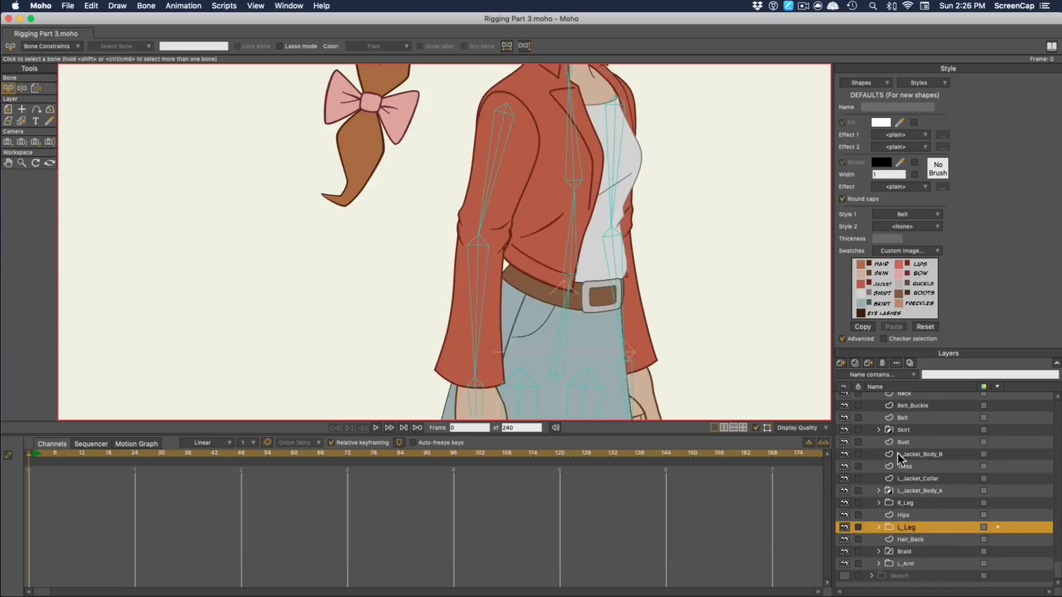
# Bind the Belt layer to the hip bone and test it by manipulating the bones
pyautogui.click(897, 422)
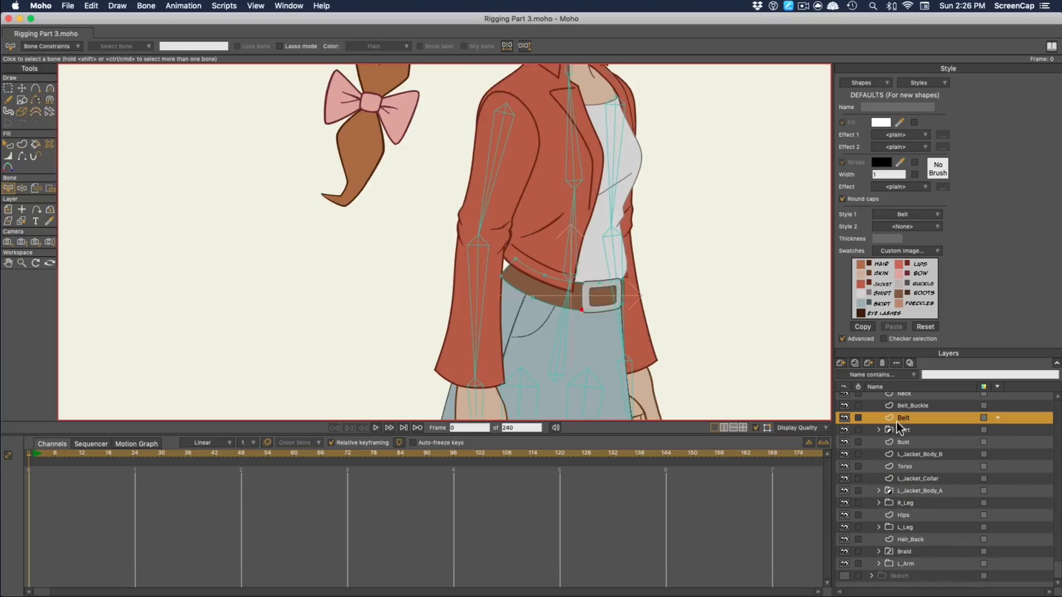
pyautogui.click(36, 189)
pyautogui.click(571, 321)
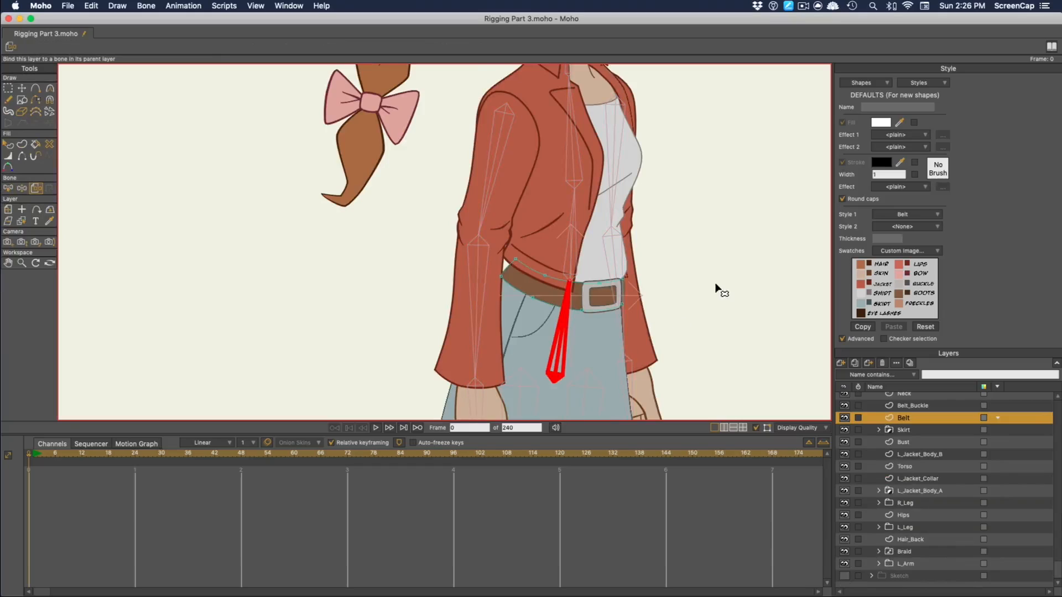
pyautogui.click(22, 188)
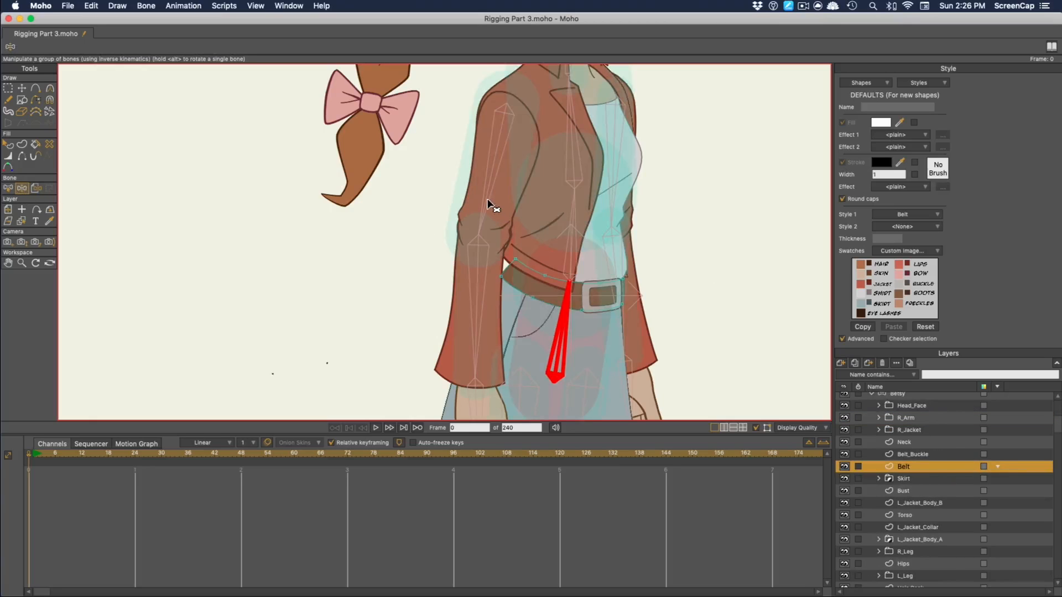
pyautogui.moveTo(490, 206); pyautogui.dragTo(449, 162)
# Flexi-bind the Bust layer to only the two spine bones and get ready to test it with Manipulate Bones
pyautogui.keyDown('ctrl'); pyautogui.keyDown('alt'); pyautogui.click(599, 245); pyautogui.keyUp('alt'); pyautogui.keyUp('ctrl')
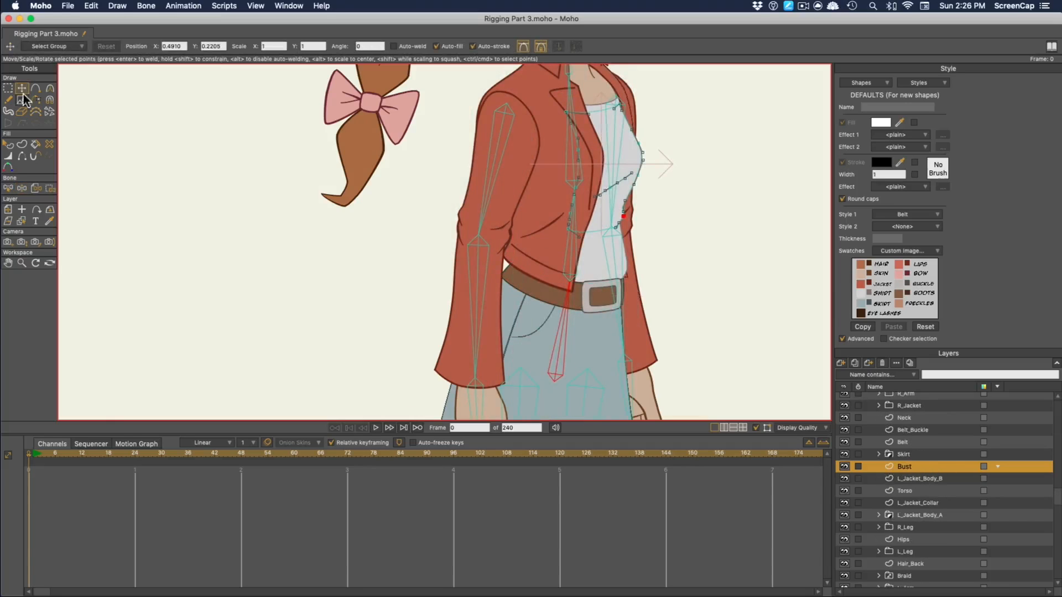
pyautogui.scroll(3, 344, 301)
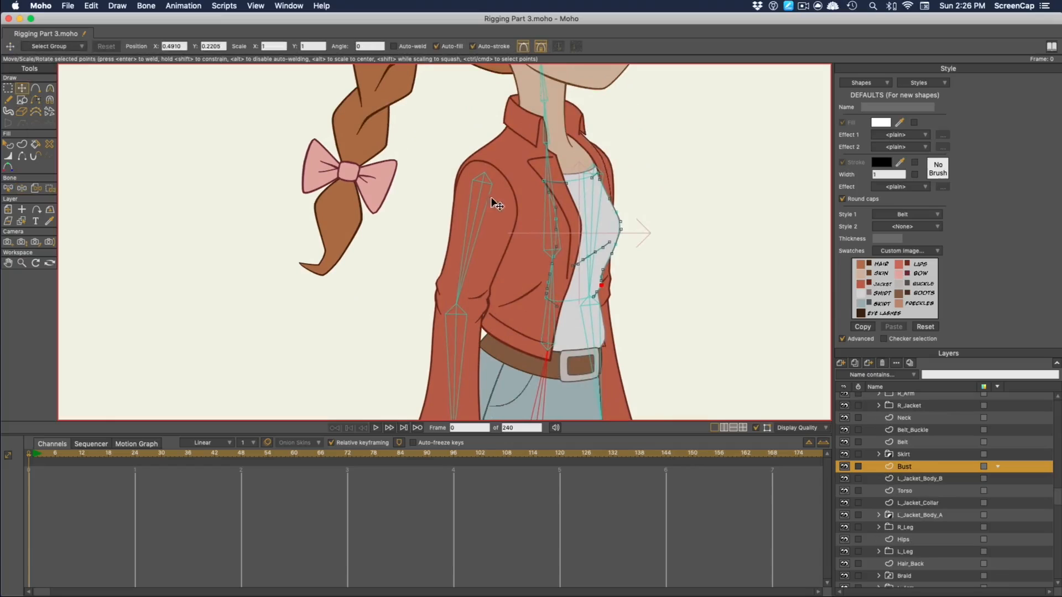
pyautogui.click(8, 188)
pyautogui.click(547, 288)
pyautogui.keyDown('shift'); pyautogui.click(549, 293); pyautogui.keyUp('shift')
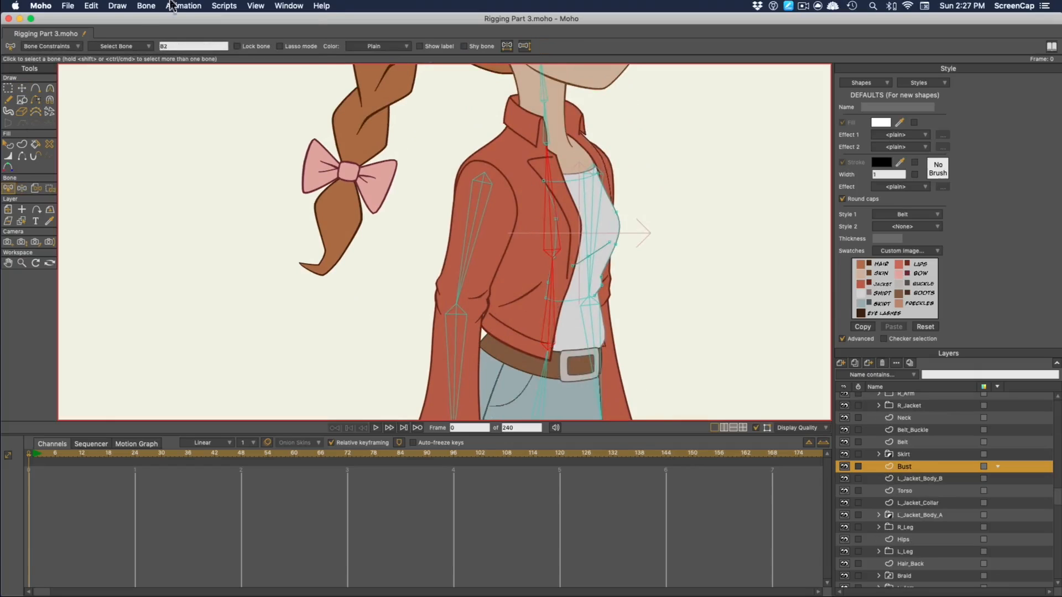
pyautogui.click(146, 6)
pyautogui.click(173, 83)
pyautogui.click(22, 188)
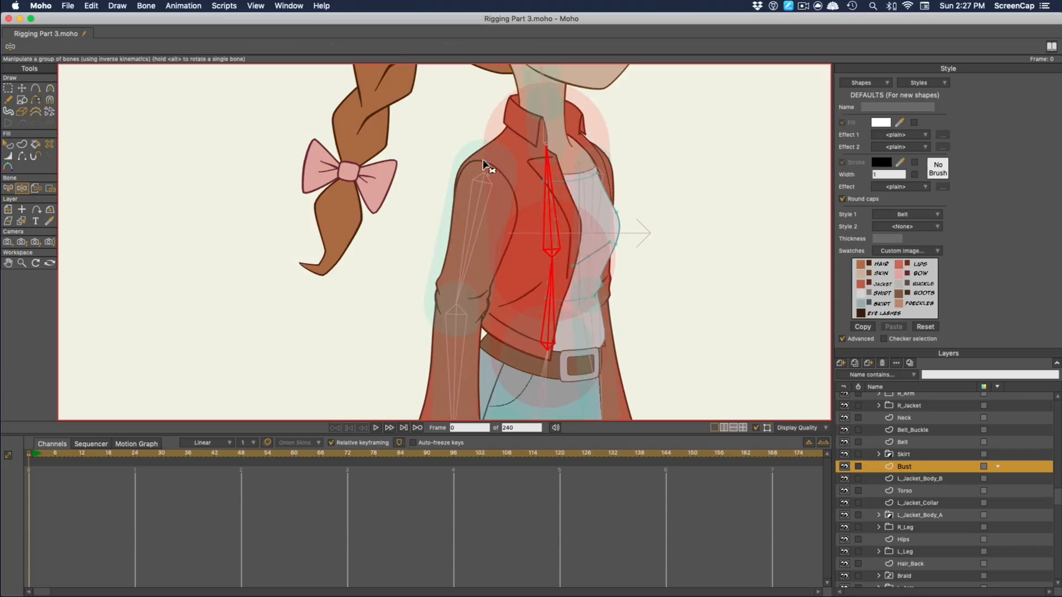
# Bind the Belt_Buckle layer to the hip bone, test the bend by manipulating the spine, and undo the pose
pyautogui.click(913, 431)
pyautogui.click(36, 188)
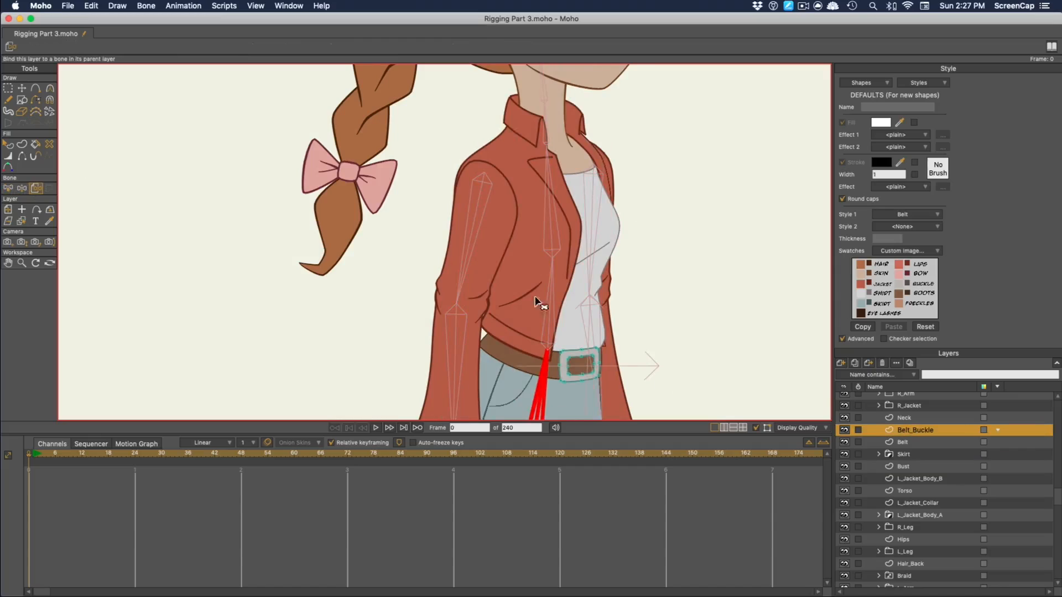
pyautogui.press('z')
pyautogui.moveTo(517, 277)
pyautogui.mouseDown()
pyautogui.moveTo(486, 244)
pyautogui.moveTo(426, 255)
pyautogui.moveTo(375, 290)
pyautogui.moveTo(517, 280)
pyautogui.moveTo(426, 293)
pyautogui.moveTo(467, 284)
pyautogui.mouseUp()
pyautogui.scroll(5, 562, 284)
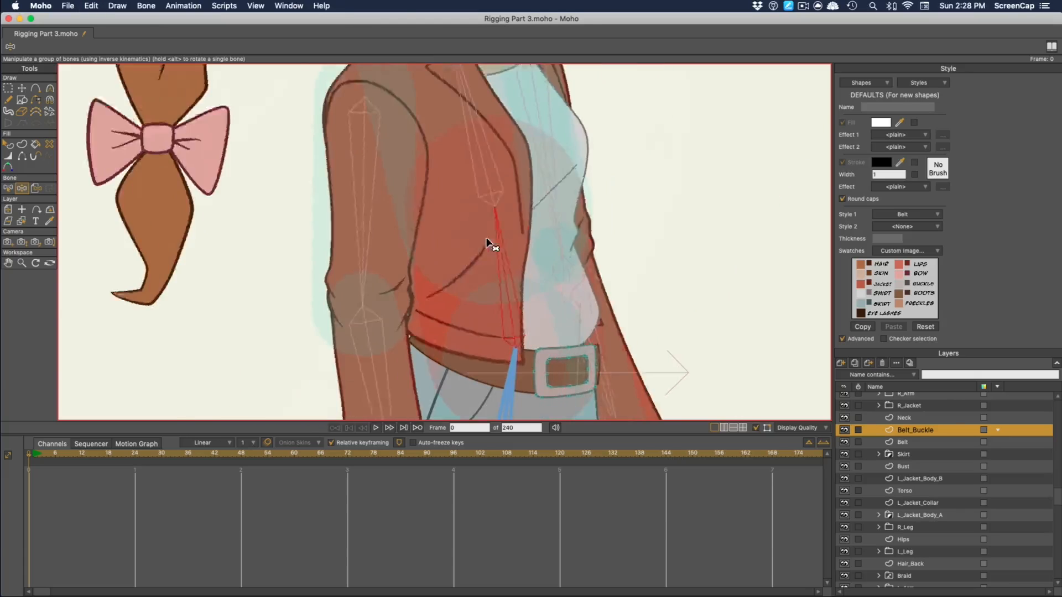
pyautogui.moveTo(486, 244); pyautogui.dragTo(534, 256)
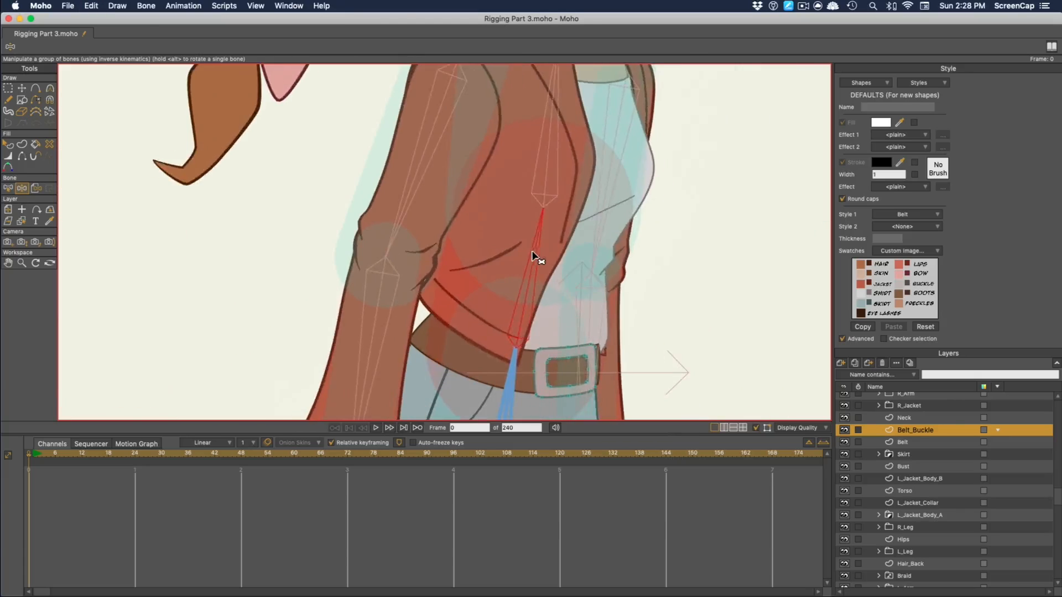
pyautogui.press('super+z')
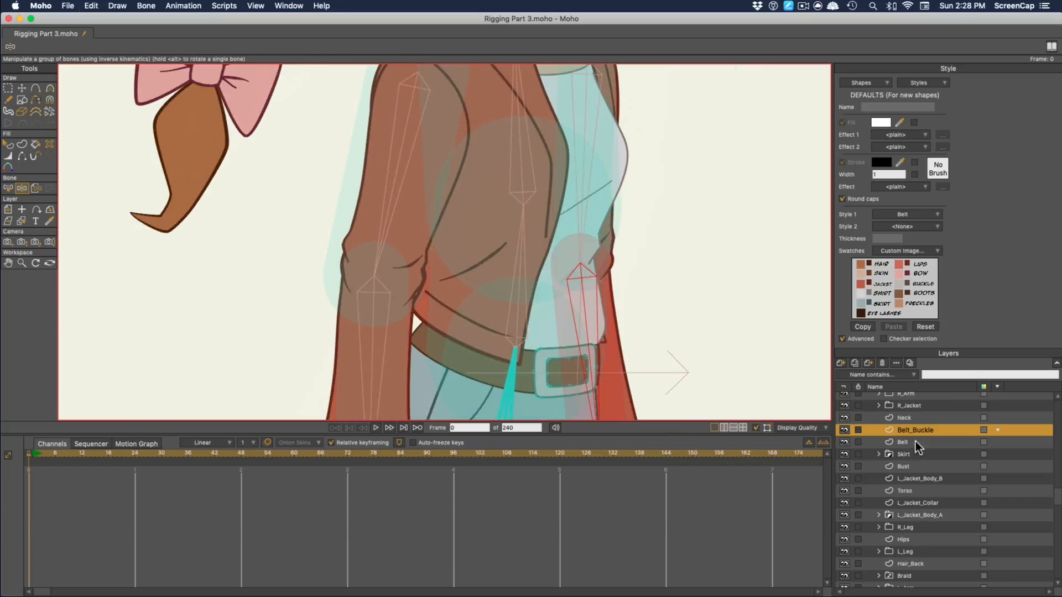
# Hide the R_Jacket layer and check which bones the Torso layer is bound to
pyautogui.scroll(2, 915, 441)
pyautogui.click(845, 430)
pyautogui.click(922, 468)
pyautogui.click(924, 489)
pyautogui.click(913, 515)
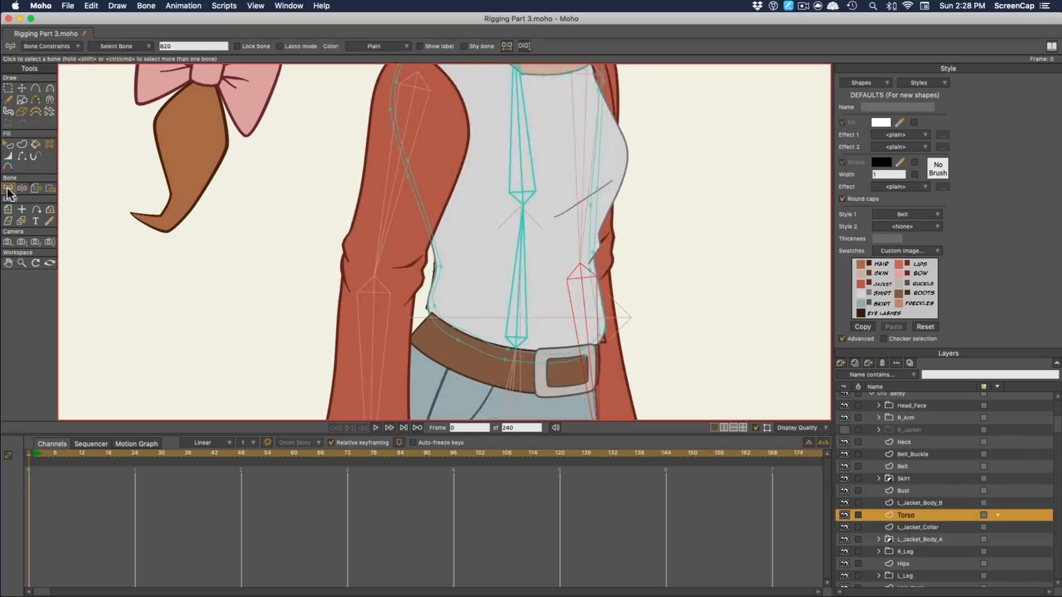
# Bind the Torso layer's waistline points to the hip bone and test the bend by manipulating the upper body
pyautogui.click(50, 188)
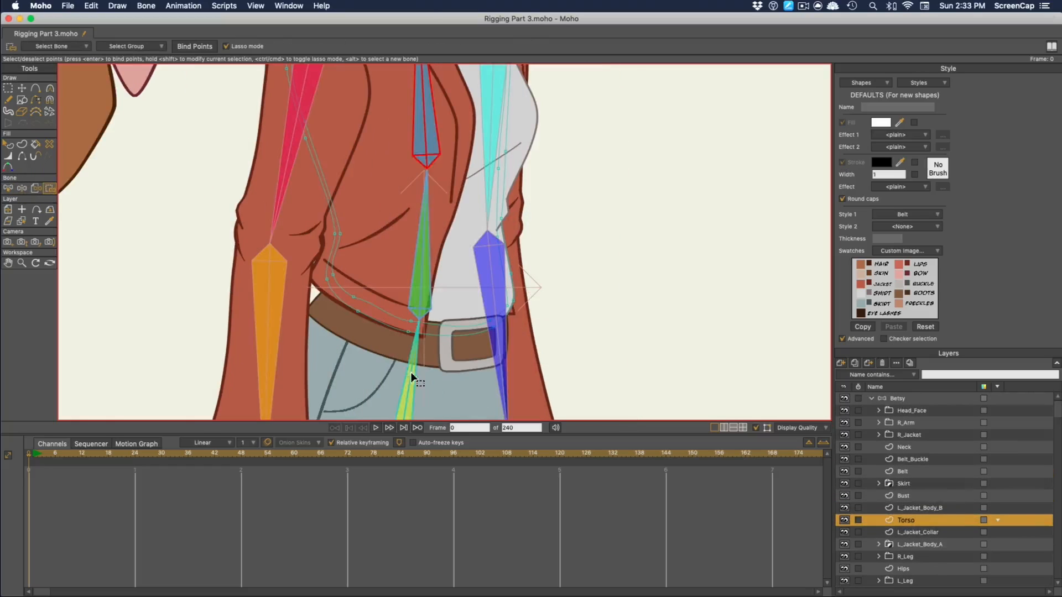
pyautogui.keyDown('alt'); pyautogui.click(413, 378); pyautogui.keyUp('alt')
pyautogui.moveTo(367, 280)
pyautogui.mouseDown()
pyautogui.moveTo(492, 321)
pyautogui.moveTo(423, 354)
pyautogui.mouseUp()
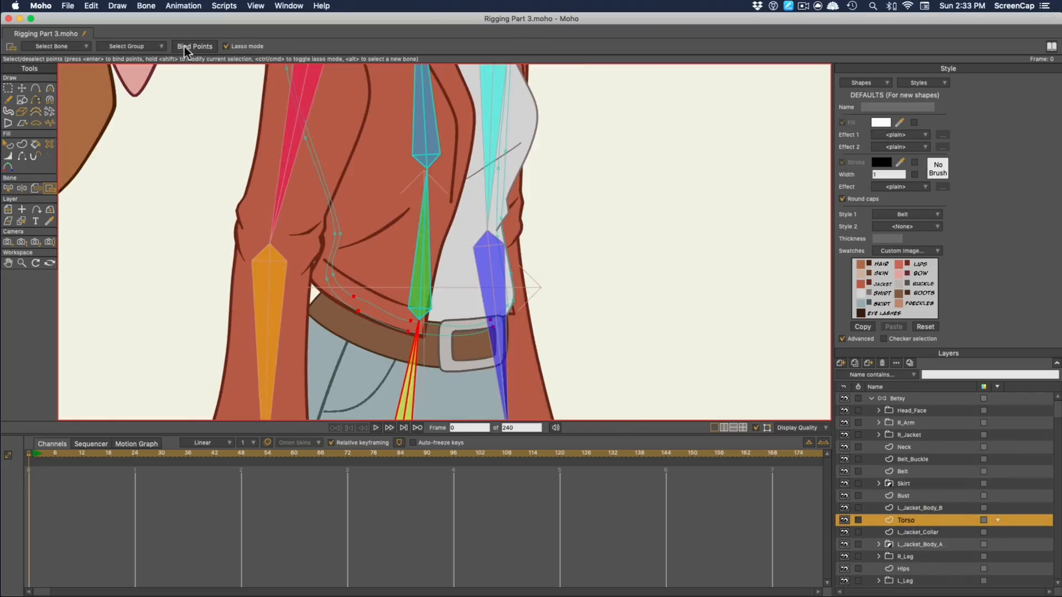
pyautogui.click(22, 188)
pyautogui.scroll(-5, 294, 201)
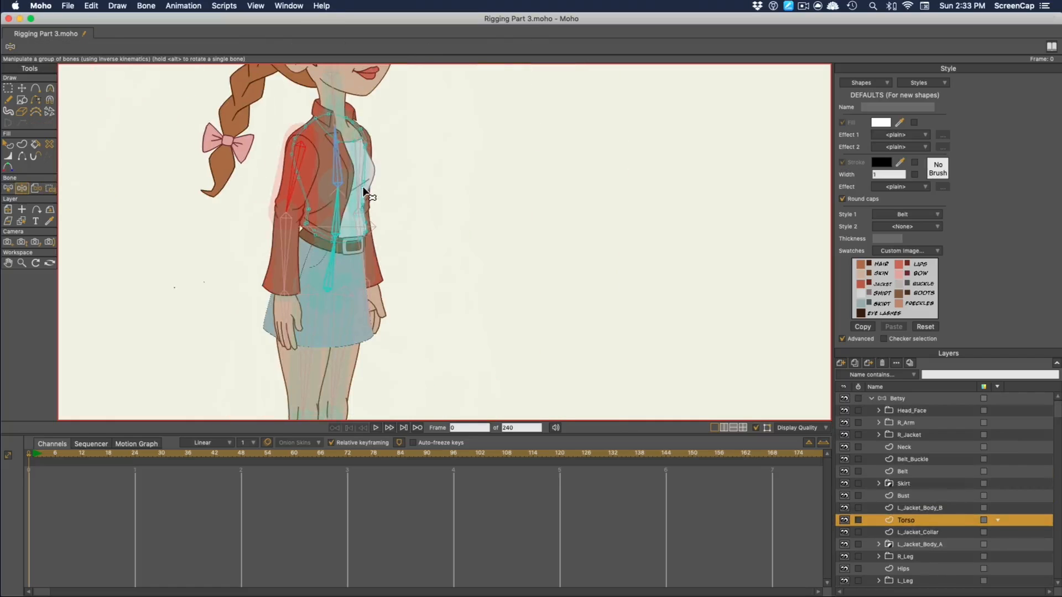
pyautogui.moveTo(339, 161); pyautogui.dragTo(334, 209)
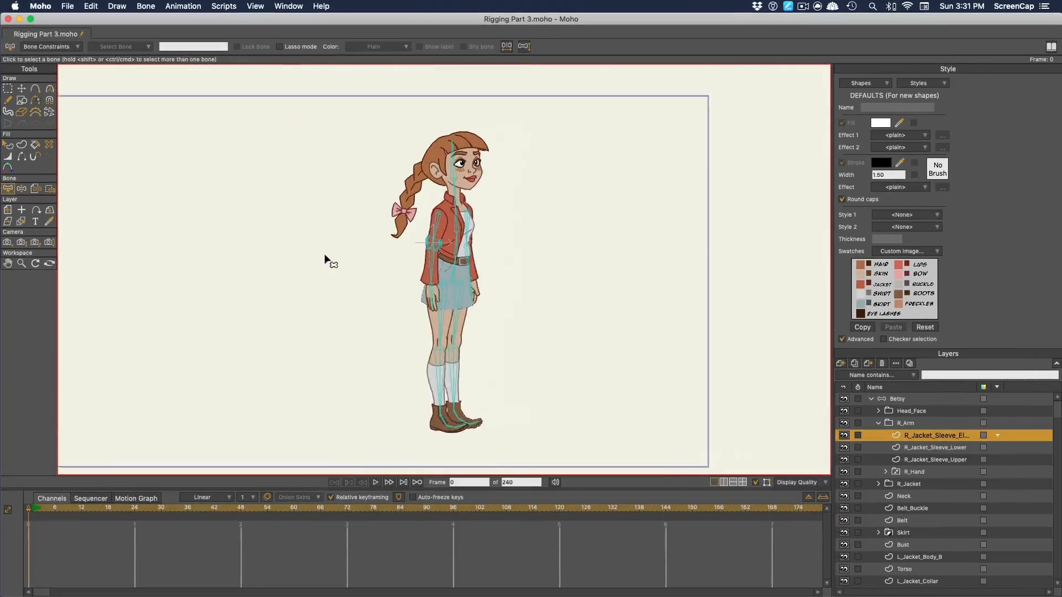
# Angle the right forearm bone of the Betsy rig outward, away from the body
pyautogui.scroll(5, 420, 243)
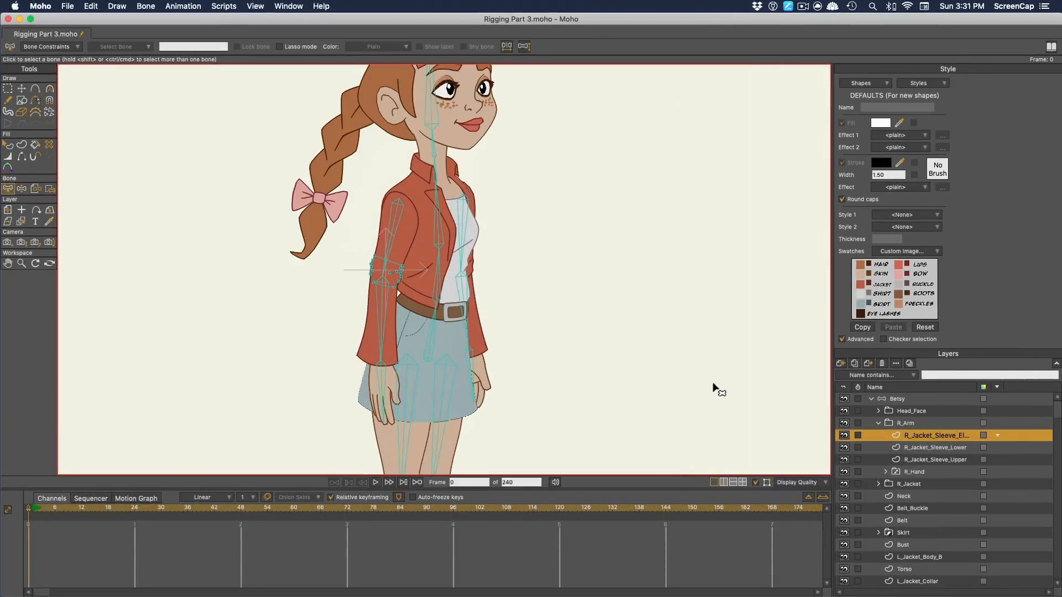
pyautogui.click(916, 398)
pyautogui.scroll(2, 379, 324)
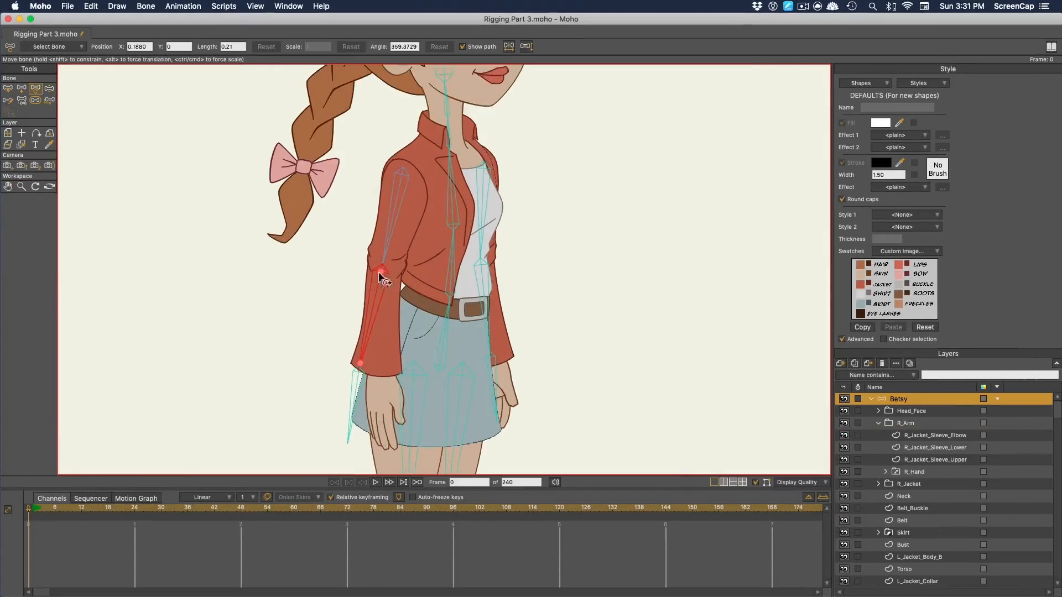
# Adjust the points of the R_Jacket_Sleeve_Elbow and R_Jacket_Sleeve_Lower layers to follow the angled forearm bone
pyautogui.click(929, 435)
pyautogui.press('t')
pyautogui.scroll(3, 349, 232)
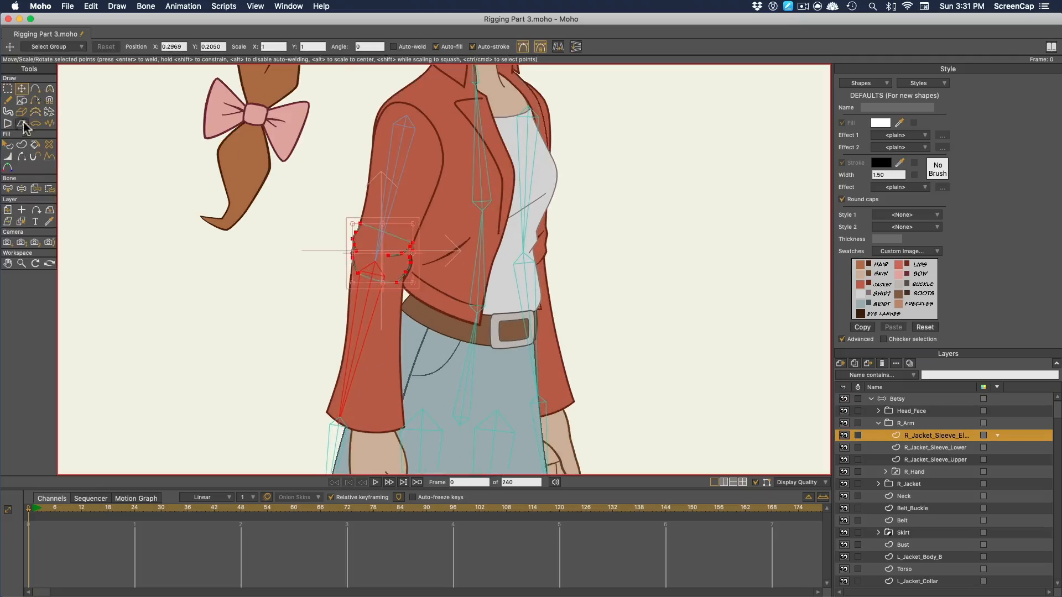
pyautogui.hotkey('ctrl', 'a')
pyautogui.scroll(-2, 408, 332)
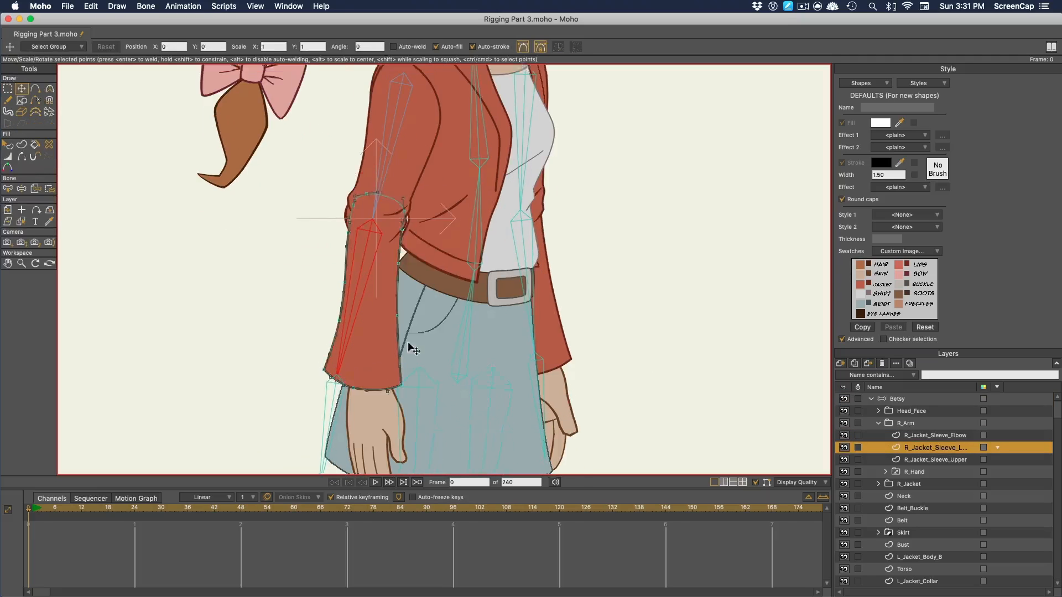
pyautogui.keyDown('ctrl'); pyautogui.keyDown('alt'); pyautogui.click(409, 376); pyautogui.keyUp('alt'); pyautogui.keyUp('ctrl')
pyautogui.keyDown('ctrl'); pyautogui.keyDown('alt'); pyautogui.click(387, 213); pyautogui.keyUp('alt'); pyautogui.keyUp('ctrl')
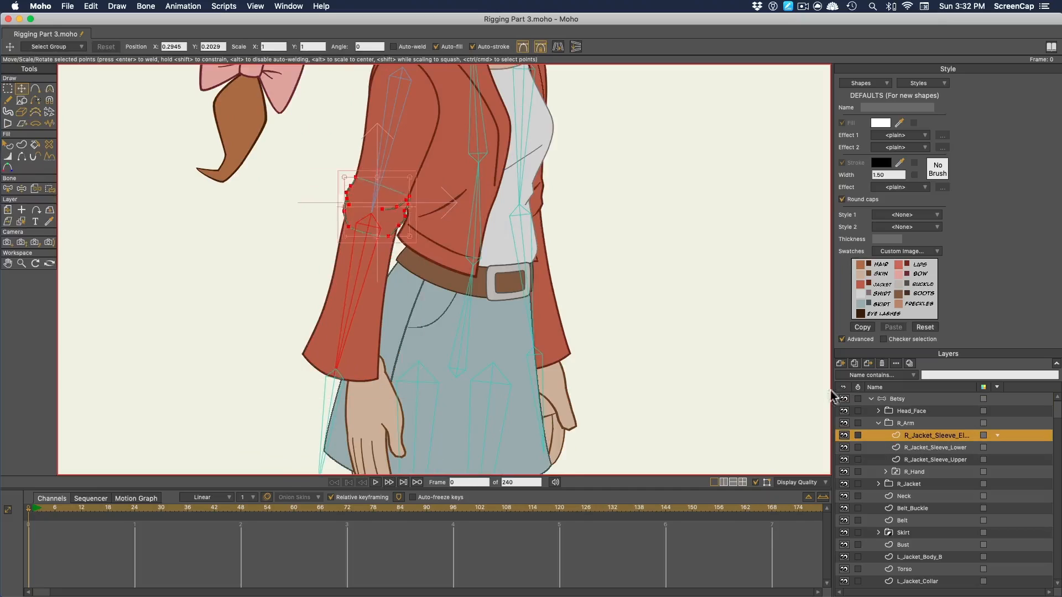
# Move the R_Hand layer to the end of the angled sleeve and rotate it to about -14.6 degrees
pyautogui.click(916, 472)
pyautogui.scroll(-4, 437, 323)
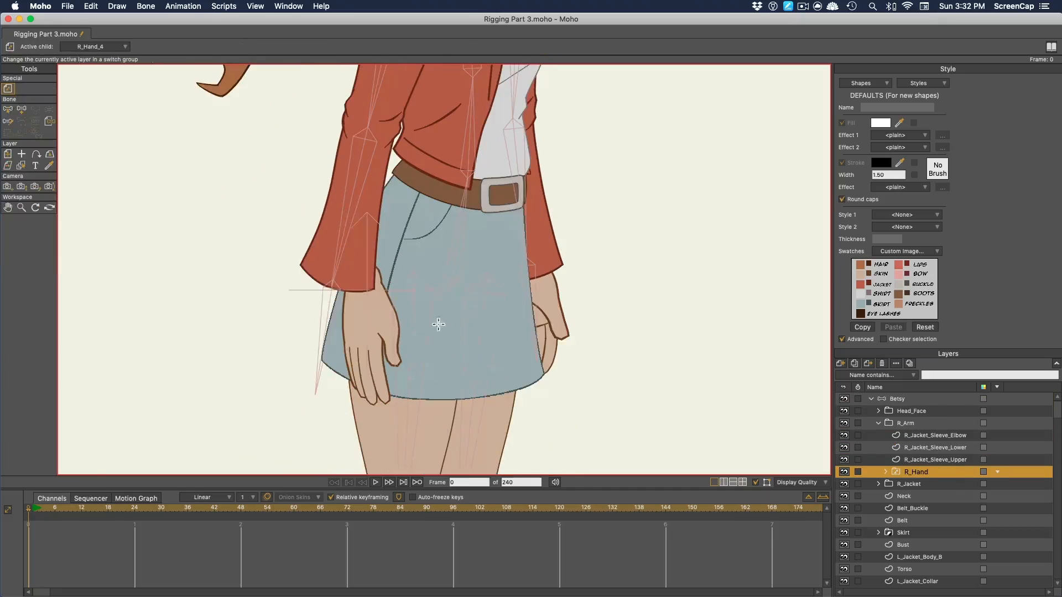
pyautogui.press('m')
pyautogui.moveTo(355, 308); pyautogui.dragTo(340, 335)
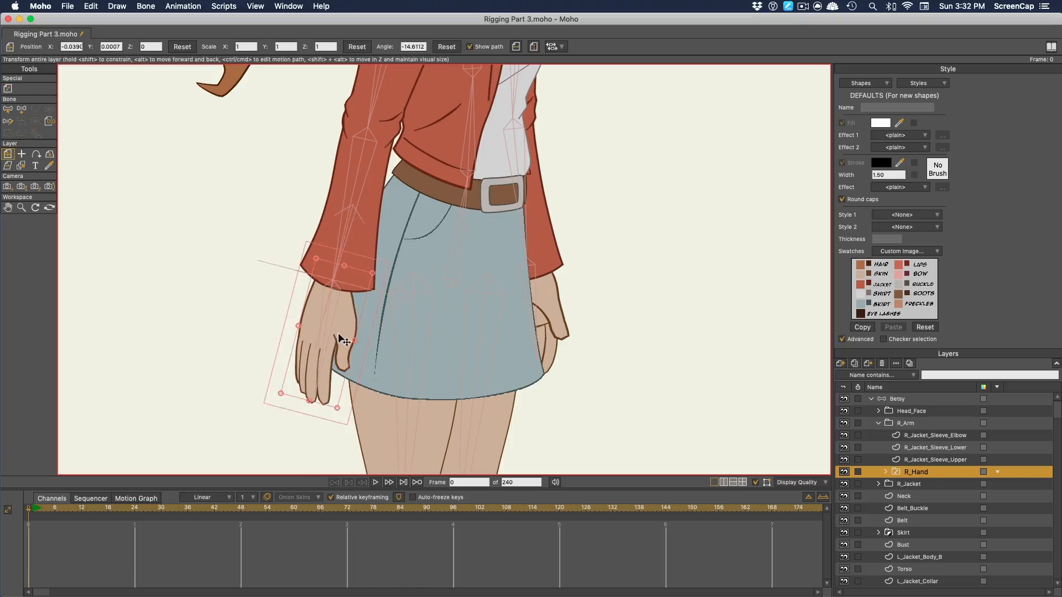
# Fine-tune the right forearm and hand bones of the Betsy rig to fit the repositioned sleeve and hand
pyautogui.click(897, 399)
pyautogui.click(36, 88)
pyautogui.click(365, 240)
pyautogui.scroll(4, 422, 252)
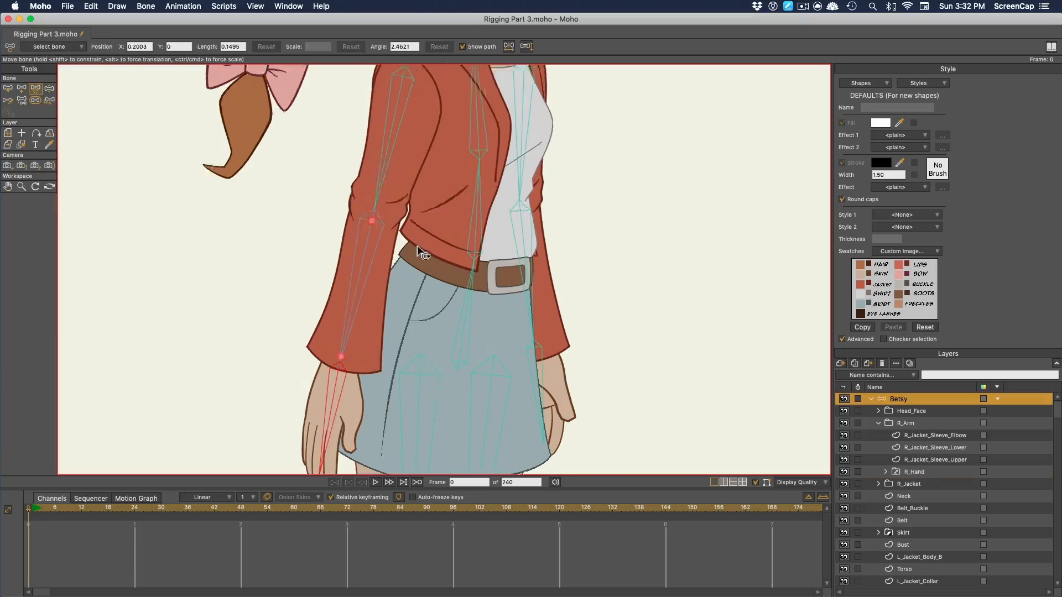
# Flexi-bind the R_Jacket_Sleeve_Elbow layer to the right upper arm and forearm bones and create a smooth joint for the pair
pyautogui.click(921, 436)
pyautogui.click(8, 189)
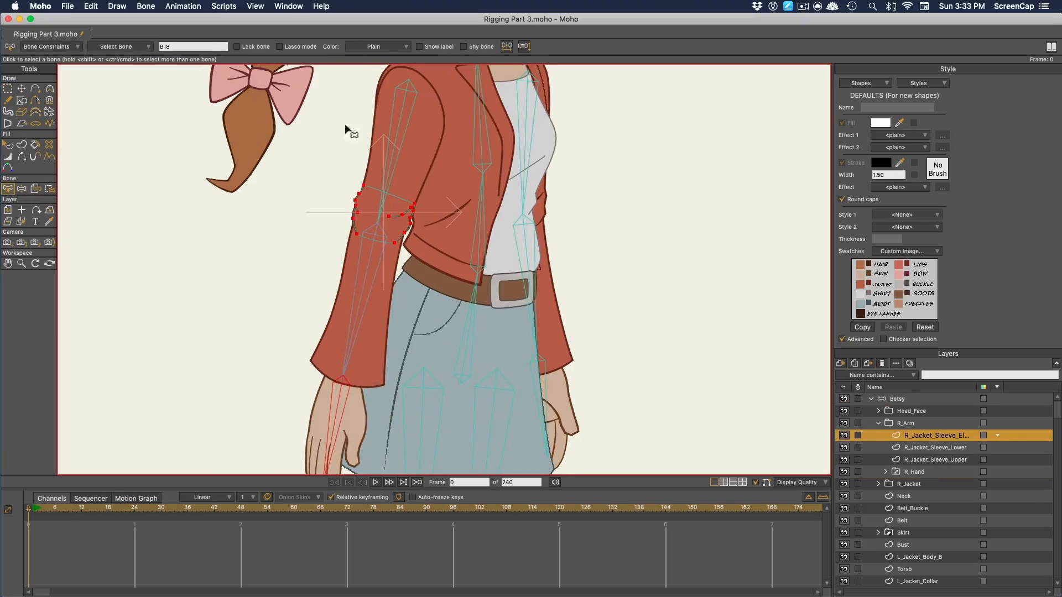
pyautogui.click(370, 260)
pyautogui.click(146, 6)
pyautogui.click(210, 149)
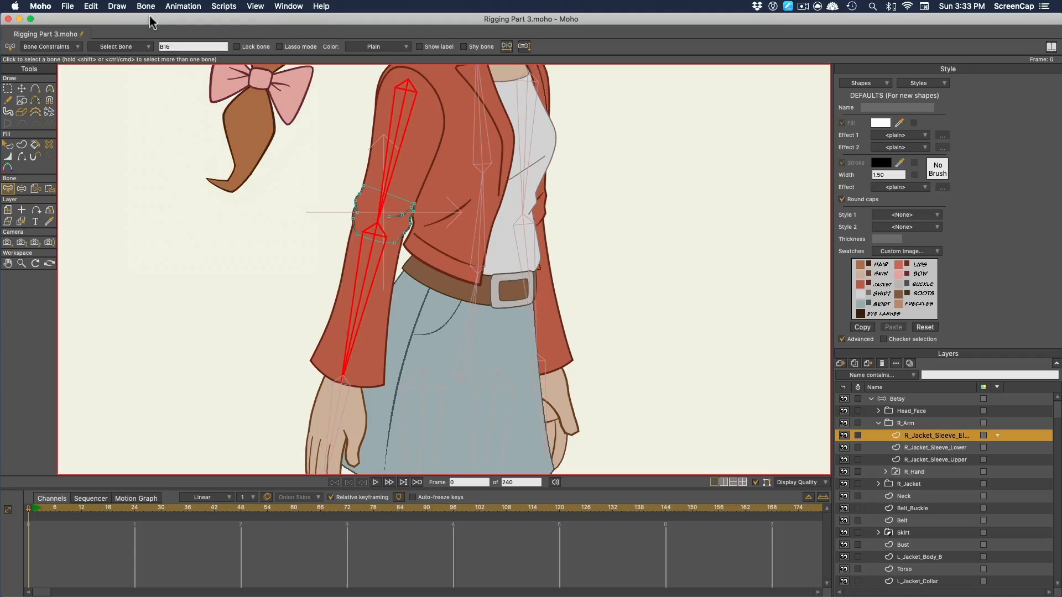
pyautogui.click(146, 8)
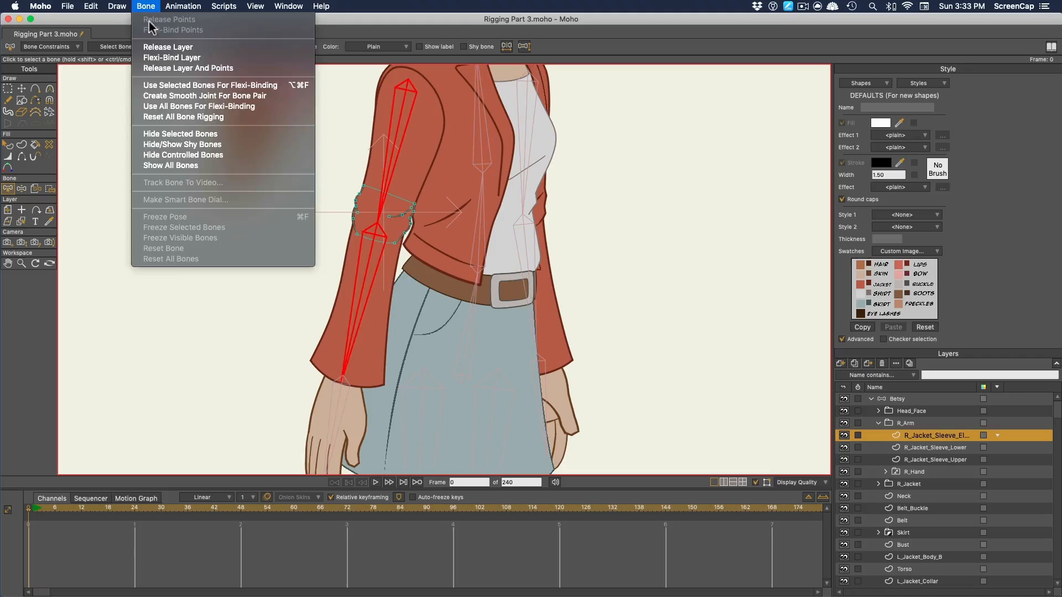
pyautogui.click(169, 94)
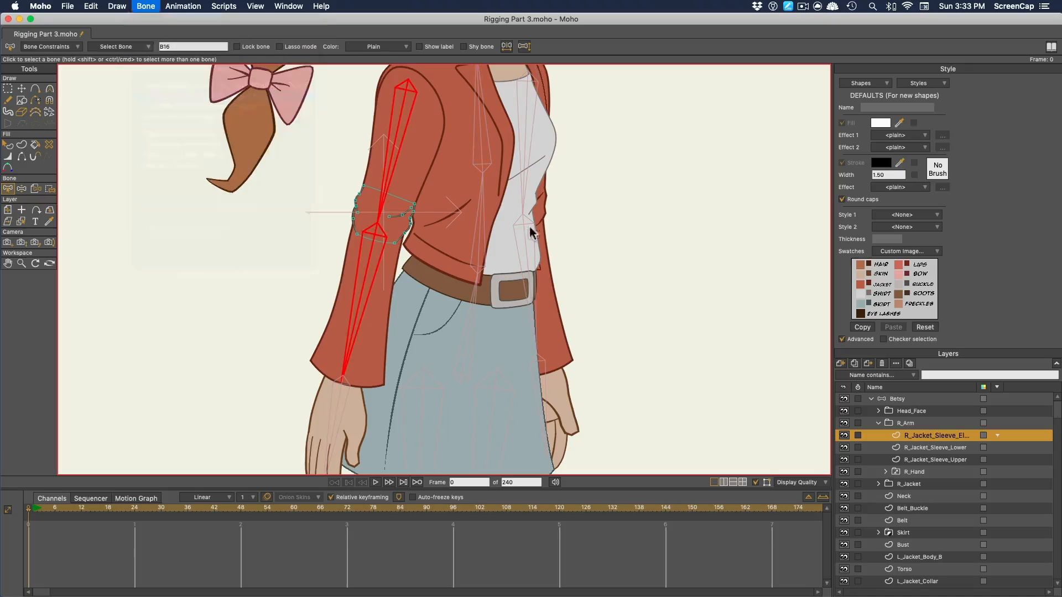
# Flexi-bind the R_Jacket_Sleeve_Lower layer to the right upper arm and forearm bones and create a smooth joint for the pair
pyautogui.click(910, 448)
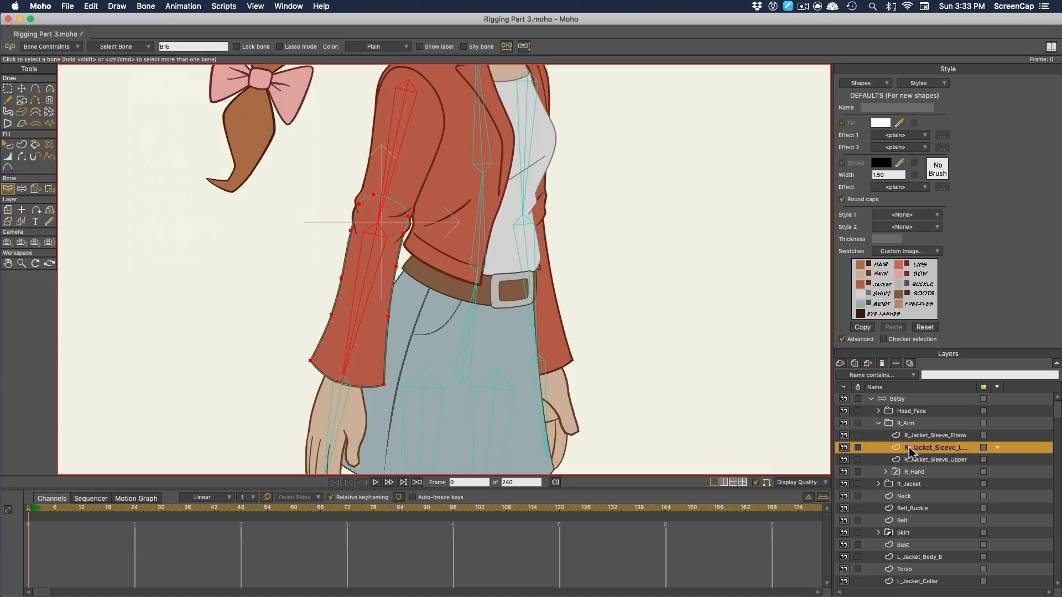
pyautogui.click(152, 8)
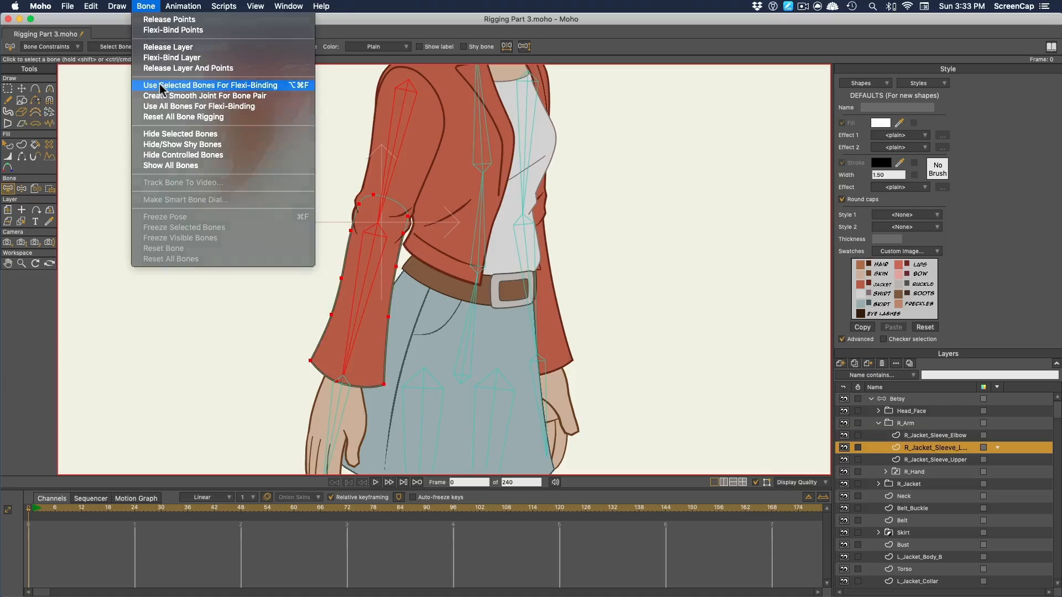
pyautogui.click(159, 84)
pyautogui.click(146, 7)
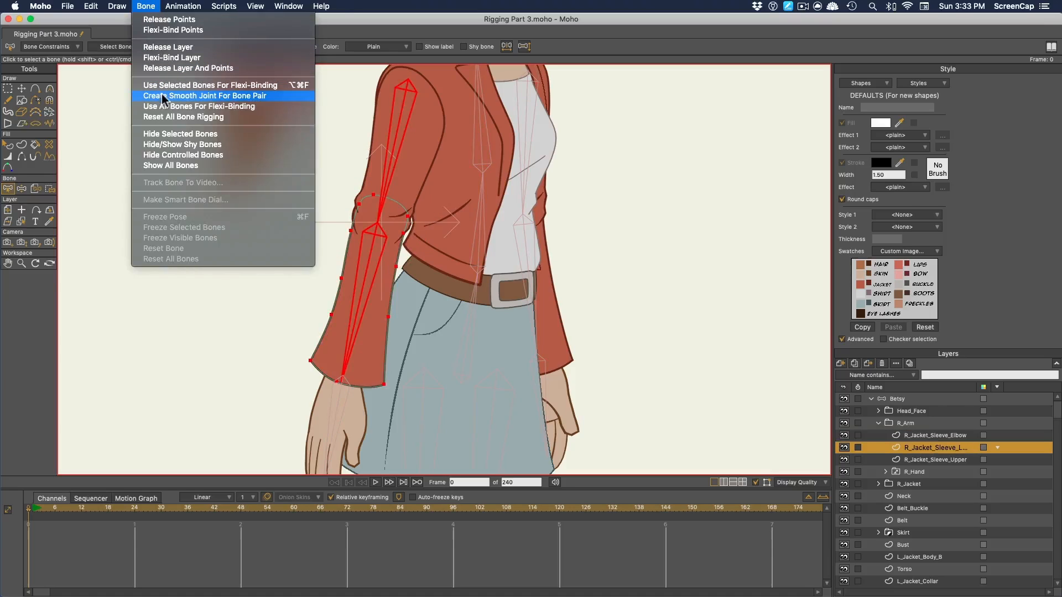
pyautogui.click(164, 96)
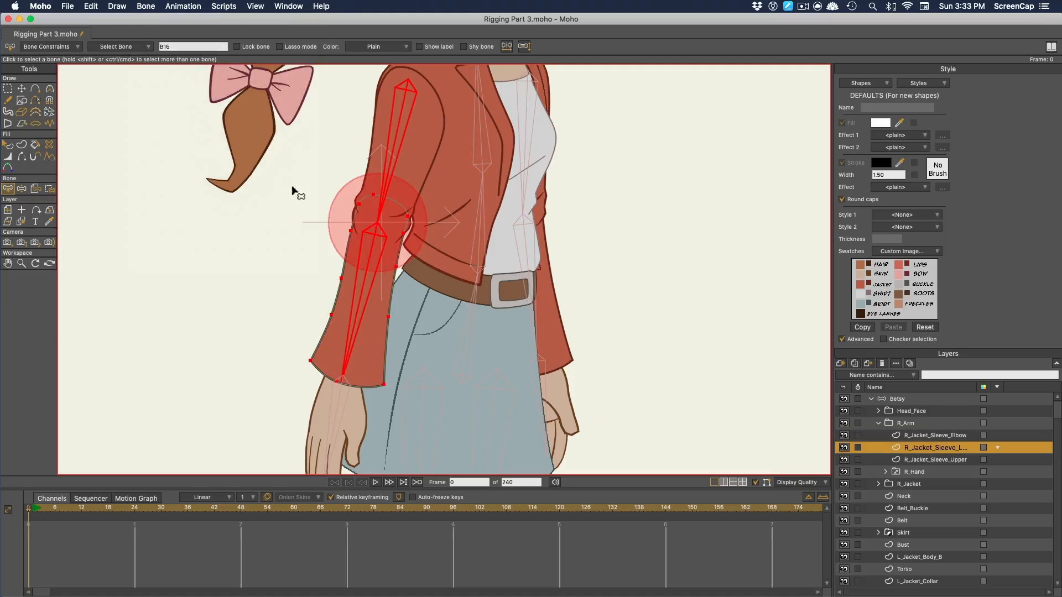
# Flexi-bind the R_Jacket_Sleeve_Upper layer to the same two right arm bones with a smooth joint, and test the arm's movement
pyautogui.click(932, 460)
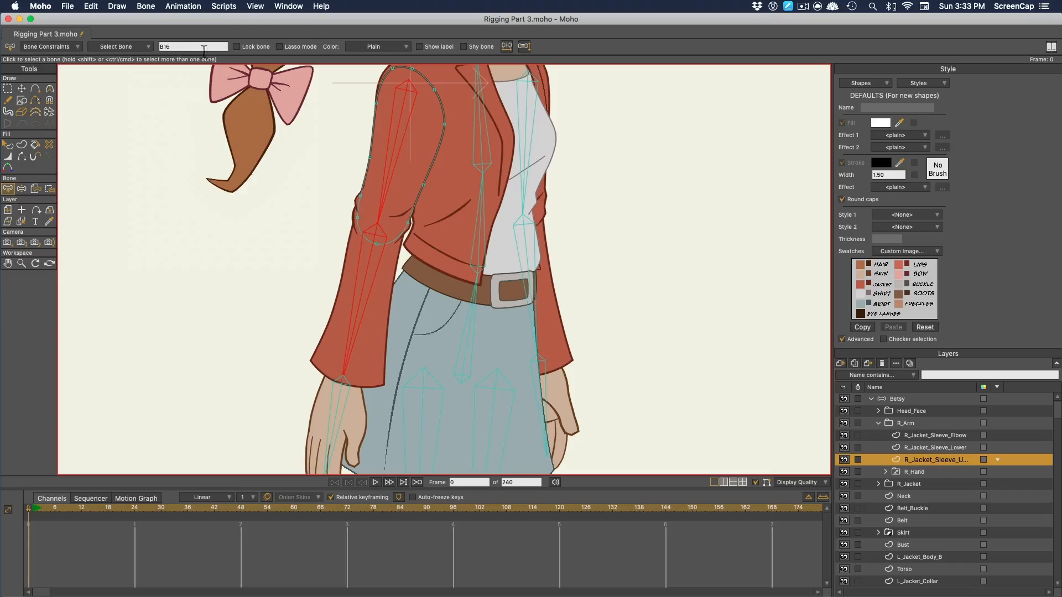
pyautogui.click(146, 6)
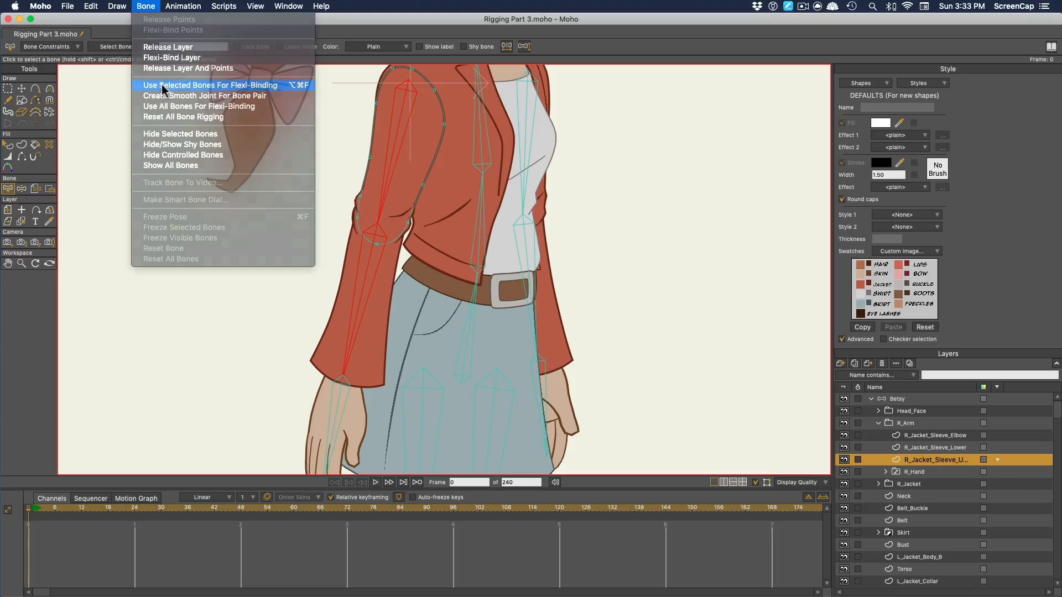
pyautogui.click(165, 83)
pyautogui.click(140, 7)
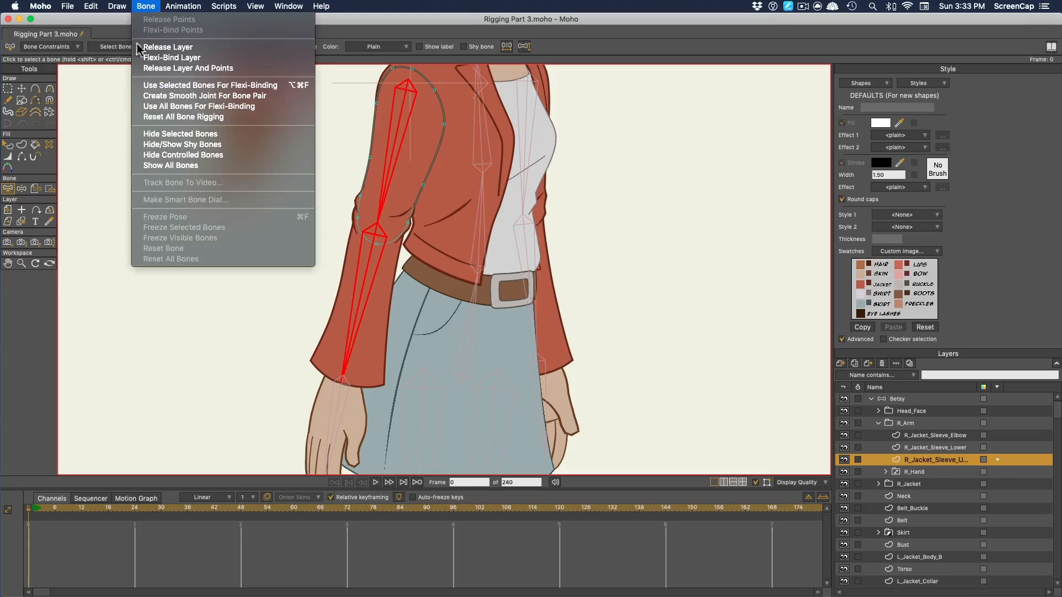
pyautogui.click(146, 96)
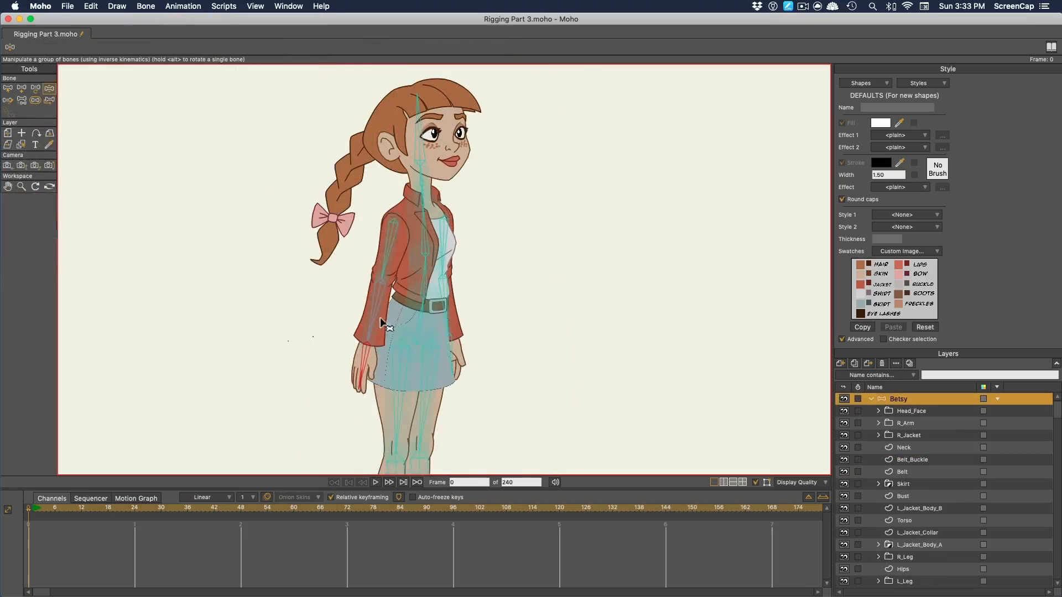
pyautogui.moveTo(373, 323); pyautogui.dragTo(396, 267)
# Flexi-bind the L_Jacket_Sleeve_Elbow and L_Jacket_Sleeve_Lower layers to the left upper arm and forearm bones with a smooth joint
pyautogui.scroll(3, 396, 267)
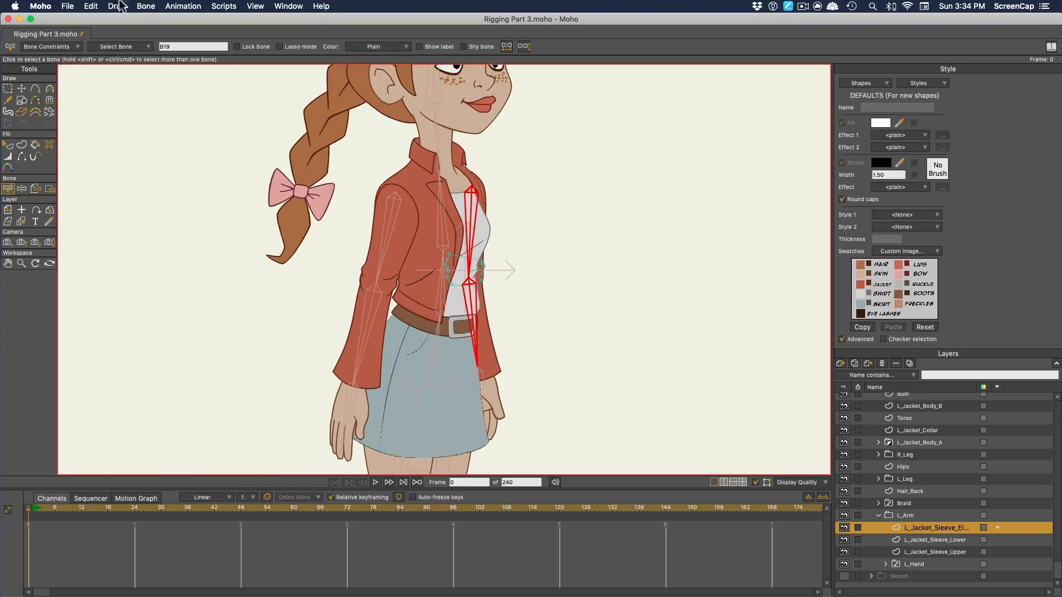
pyautogui.click(146, 6)
pyautogui.click(147, 86)
pyautogui.click(960, 540)
pyautogui.click(146, 6)
pyautogui.click(177, 86)
pyautogui.click(146, 6)
pyautogui.click(177, 86)
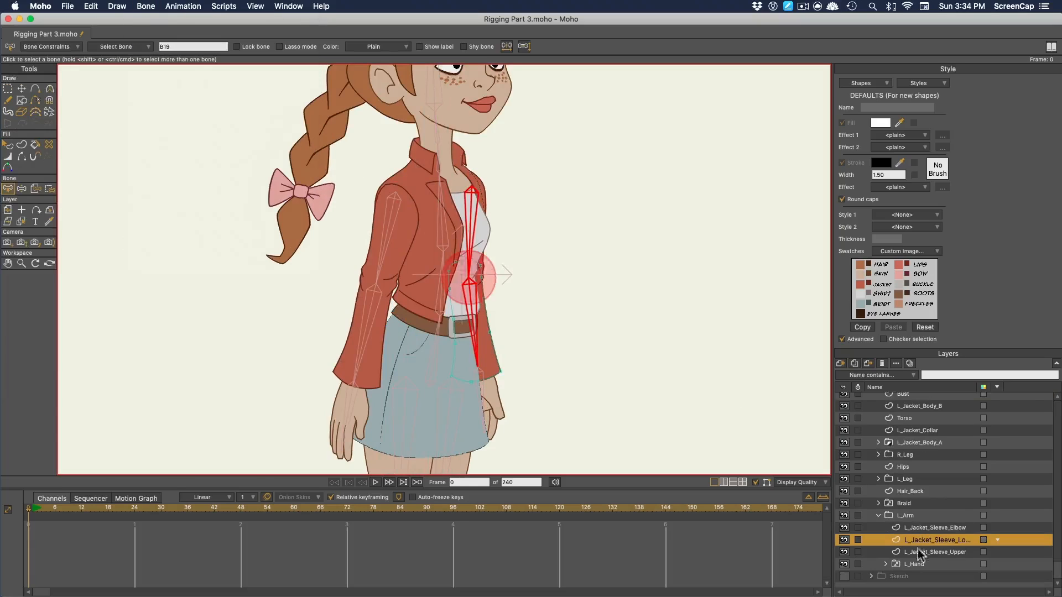
# Flexi-bind the L_Jacket_Sleeve_Upper layer to the left arm bones, check the L_Hand layer's bone binding and test the arm's movement
pyautogui.click(935, 552)
pyautogui.click(146, 6)
pyautogui.click(177, 86)
pyautogui.click(916, 564)
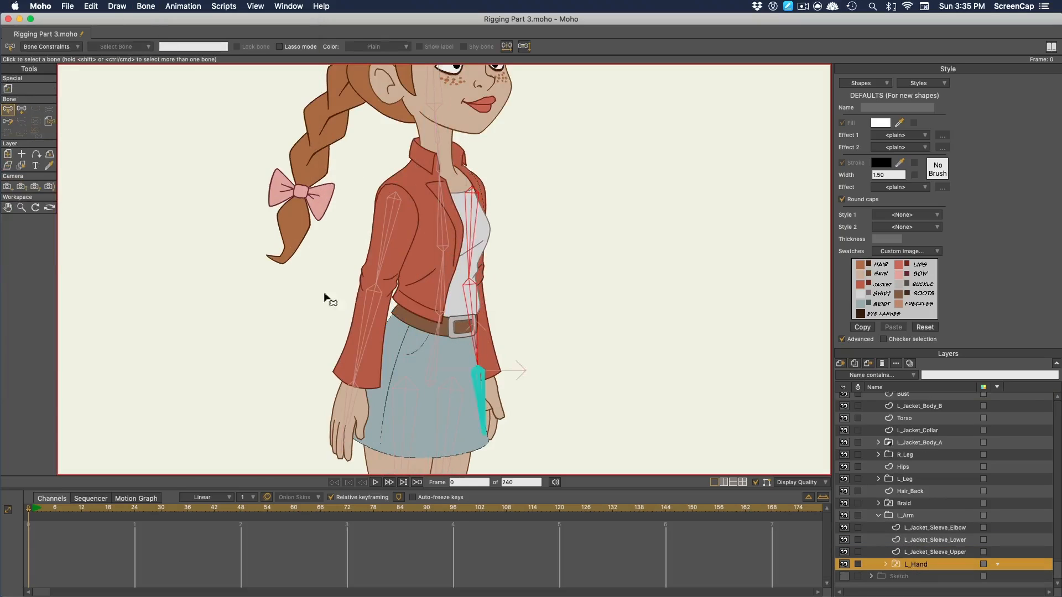
pyautogui.click(907, 516)
pyautogui.moveTo(482, 387); pyautogui.dragTo(573, 271)
# Flexi-bind the R_KneeCap layer in the R_Leg group to the right thigh and shin bones
pyautogui.scroll(-5, 573, 271)
pyautogui.click(879, 516)
pyautogui.click(879, 503)
pyautogui.click(921, 528)
pyautogui.scroll(-3, 552, 303)
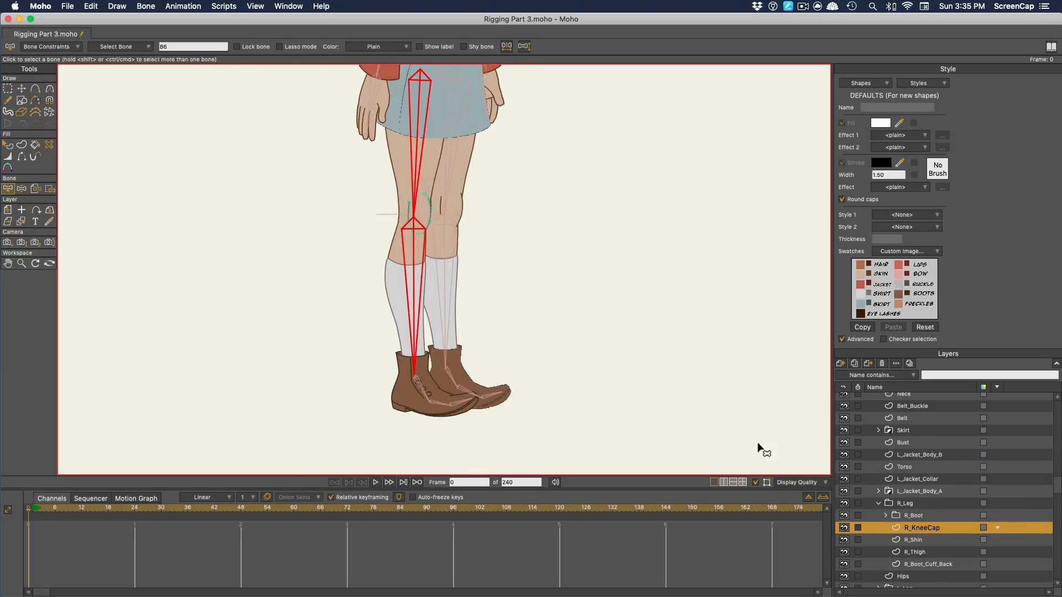
pyautogui.click(146, 6)
pyautogui.click(177, 85)
# Bind the R_Shin and R_Thigh layers to the right thigh and shin bones with a smooth joint at the knee
pyautogui.click(913, 540)
pyautogui.click(146, 6)
pyautogui.click(183, 107)
pyautogui.click(917, 552)
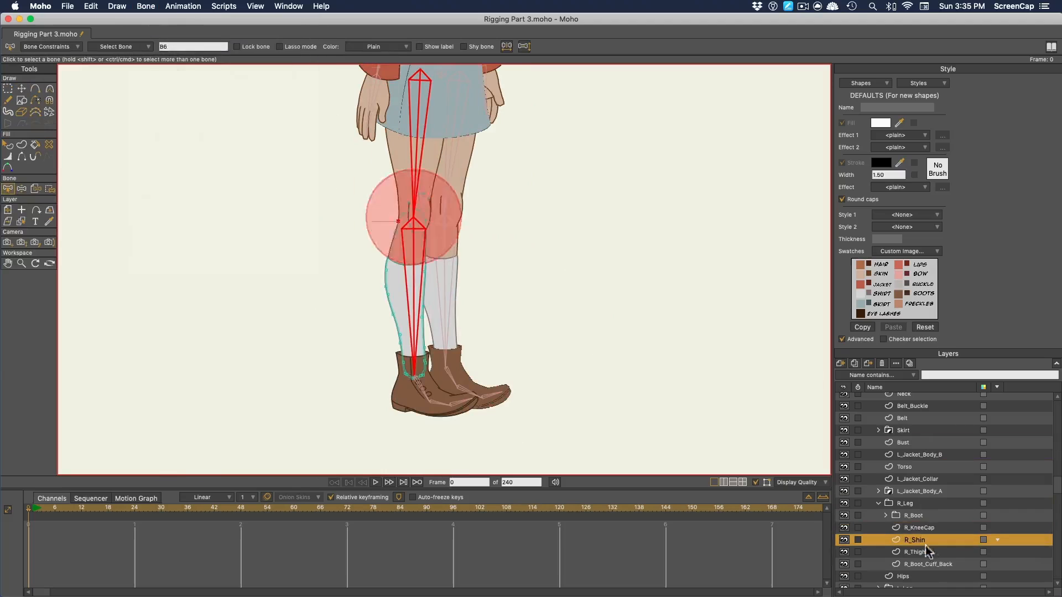
pyautogui.click(146, 6)
pyautogui.click(166, 96)
pyautogui.scroll(-3, 935, 559)
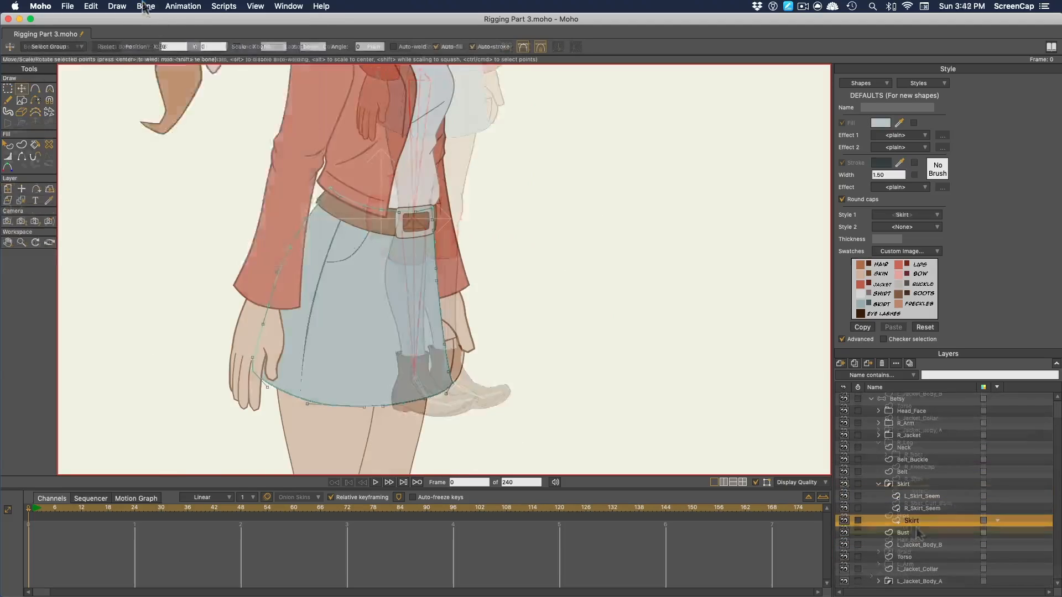
# Bind the waist and upper side points of the Skirt layer inside the Skirt group to the hip bone
pyautogui.click(873, 484)
pyautogui.click(146, 6)
pyautogui.click(171, 92)
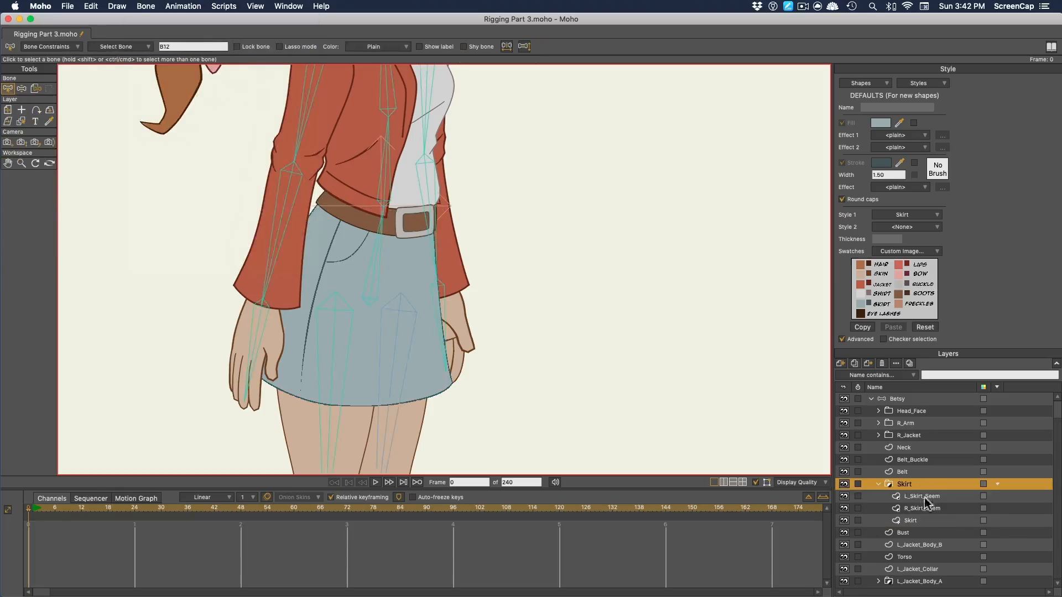
pyautogui.click(911, 520)
pyautogui.press('i')
pyautogui.keyDown('alt'); pyautogui.click(380, 258); pyautogui.keyUp('alt')
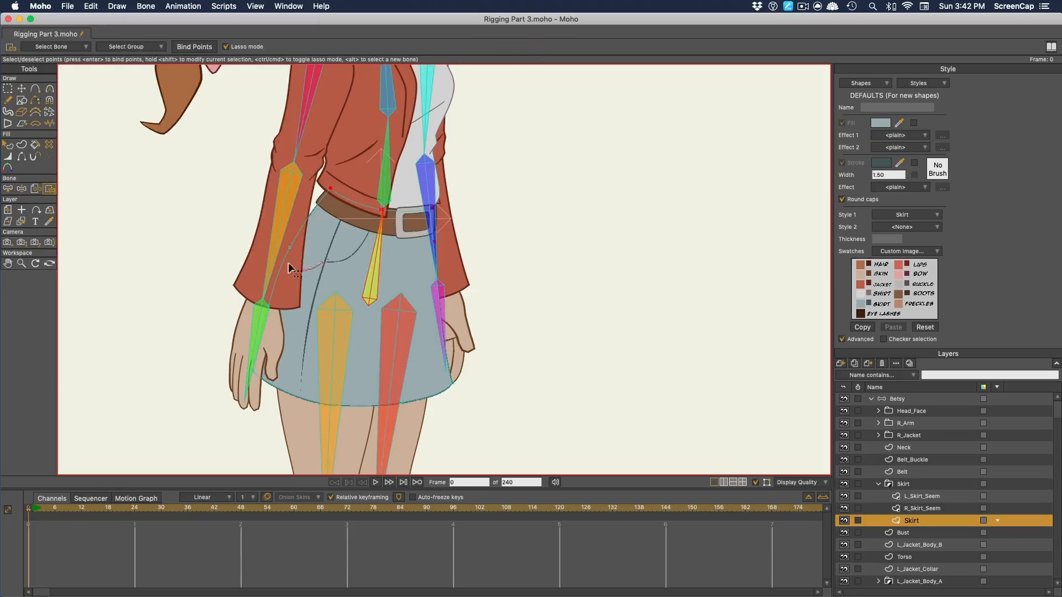
pyautogui.moveTo(239, 290); pyautogui.dragTo(290, 295)
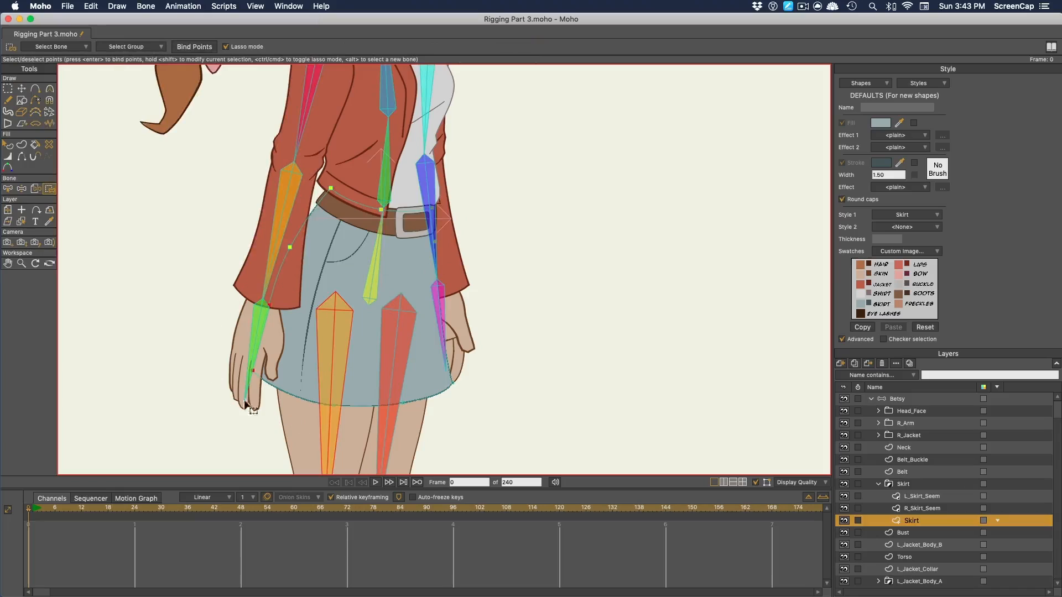
# Bind the Skirt layer's lower points on the right leg's side to the right thigh bone and those opposite to the left thigh bone
pyautogui.moveTo(221, 302); pyautogui.dragTo(249, 425)
pyautogui.keyDown('alt'); pyautogui.click(391, 387); pyautogui.keyUp('alt')
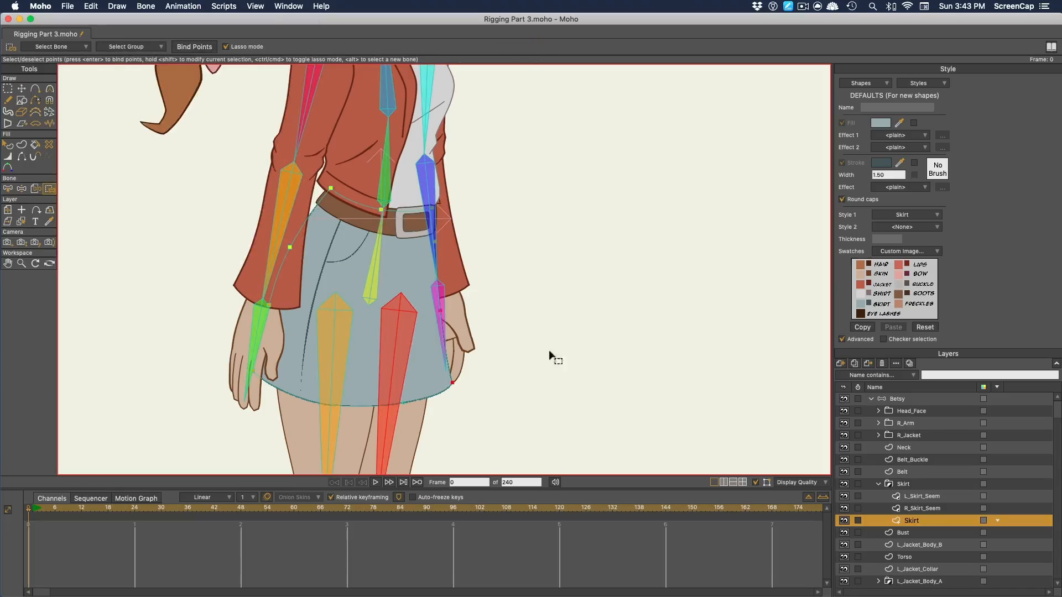
pyautogui.click(801, 6)
pyautogui.click(829, 29)
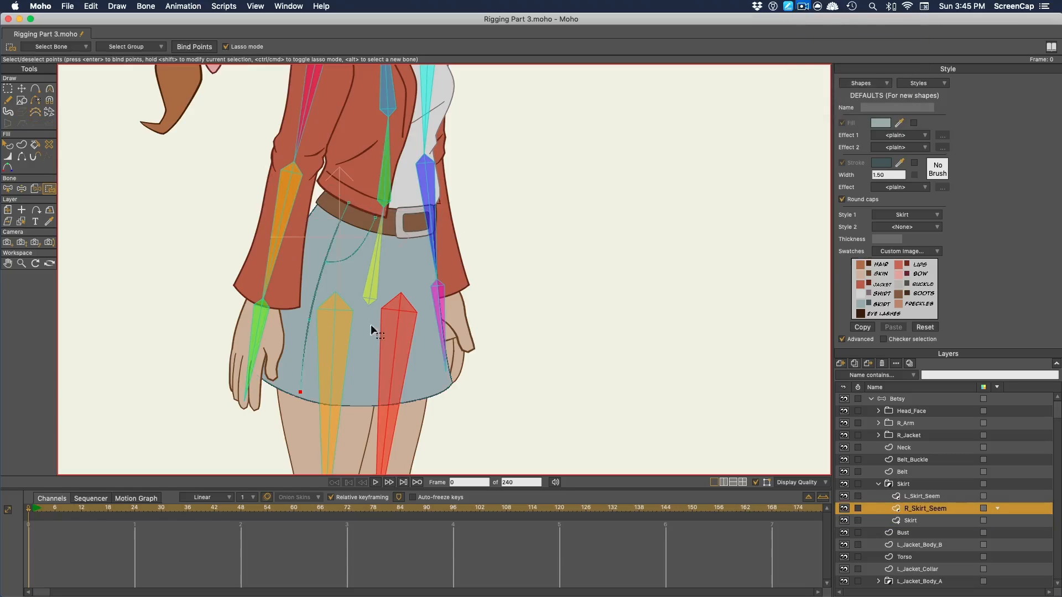
# Check the points of the L_Skirt_Seem and R_Skirt_Seem layers and test the skirt's binding by manipulating the bones
pyautogui.press('t')
pyautogui.keyDown('alt'); pyautogui.keyDown('super'); pyautogui.click(479, 303); pyautogui.keyUp('super'); pyautogui.keyUp('alt')
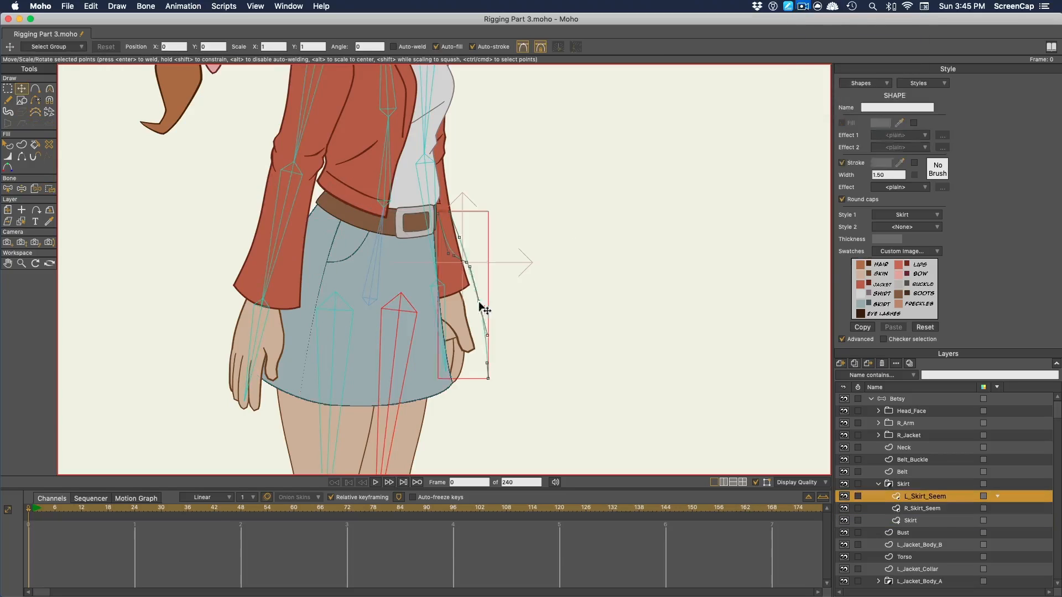
pyautogui.press('super+a')
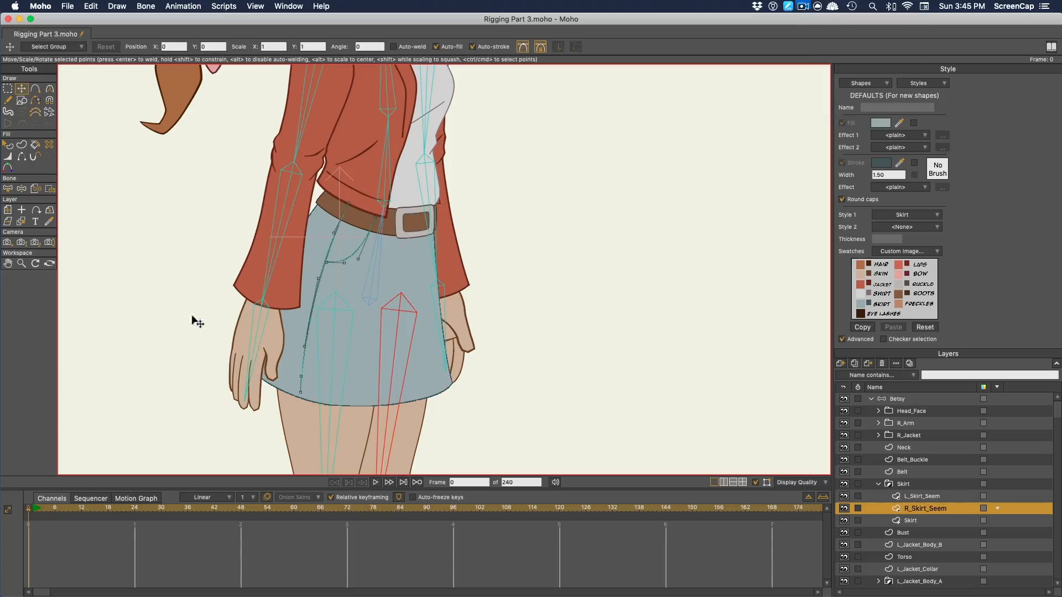
pyautogui.click(925, 510)
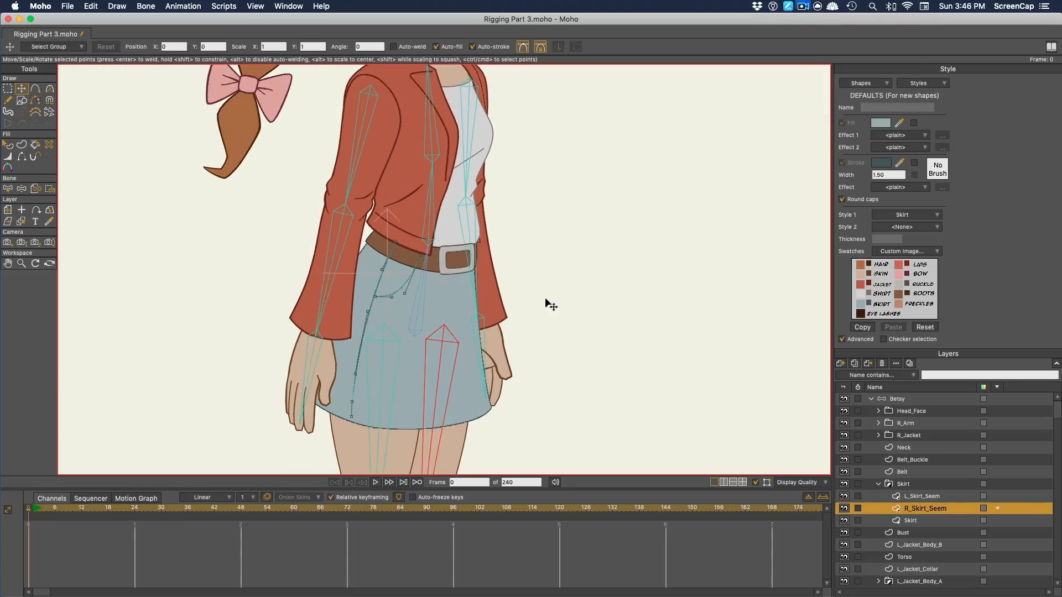
pyautogui.click(904, 484)
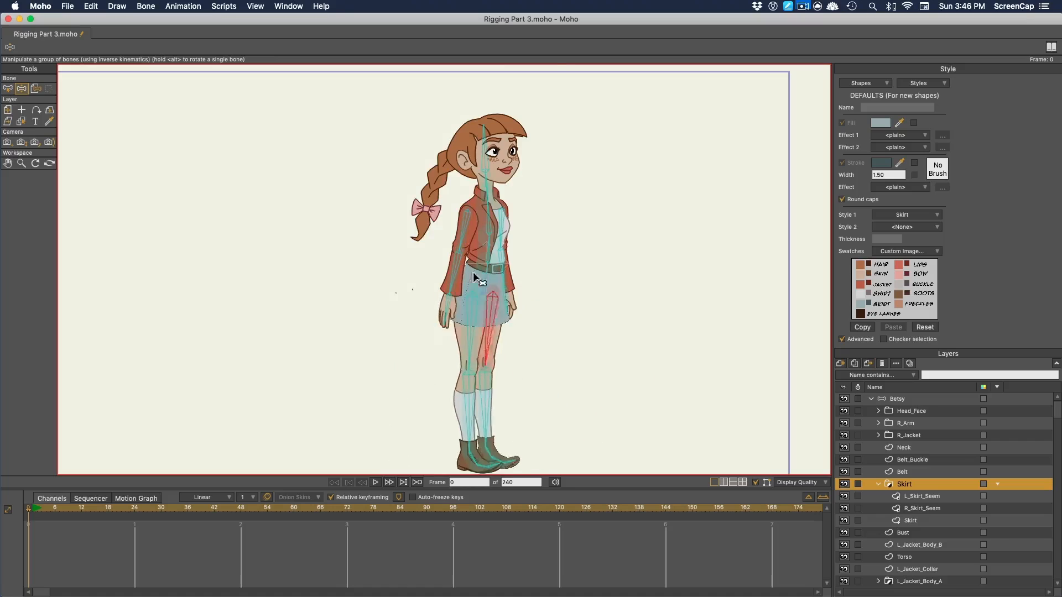
pyautogui.moveTo(438, 420); pyautogui.dragTo(394, 360)
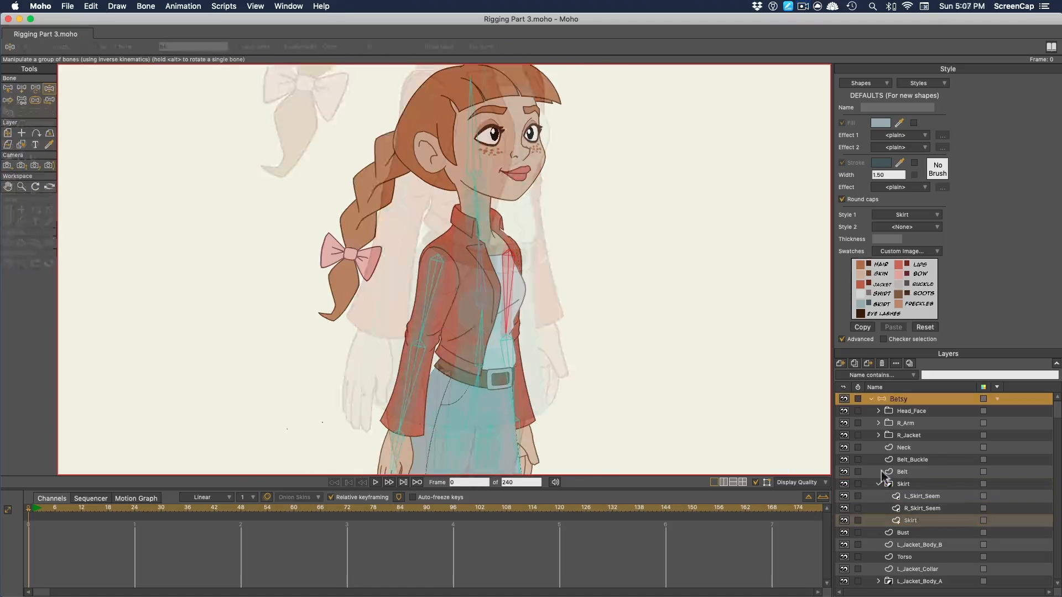
# Collapse the Skirt, R_Leg and L_Leg groups in the layer list
pyautogui.click(879, 484)
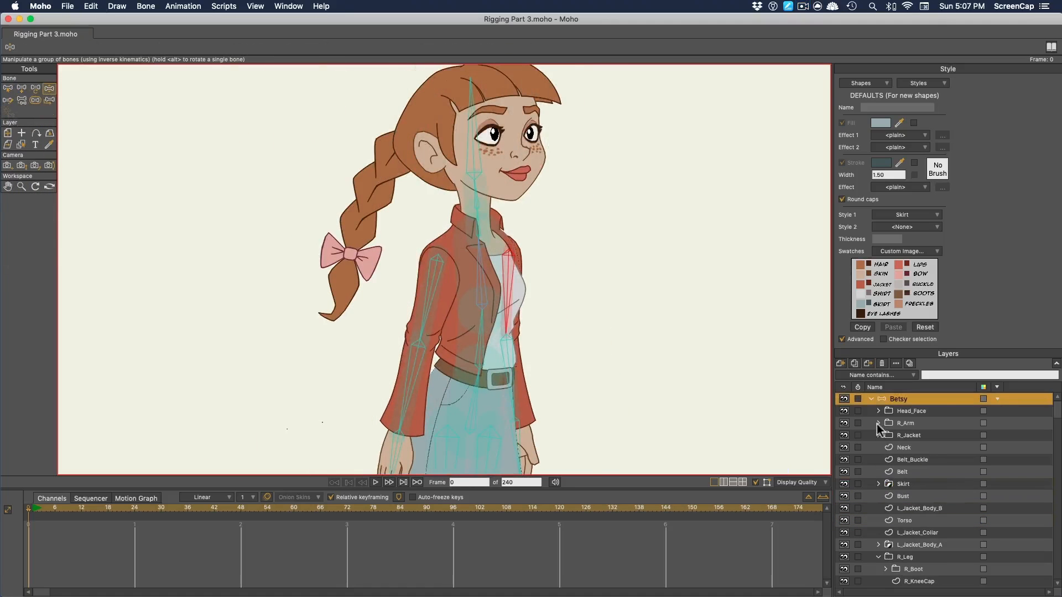
pyautogui.scroll(-2, 924, 458)
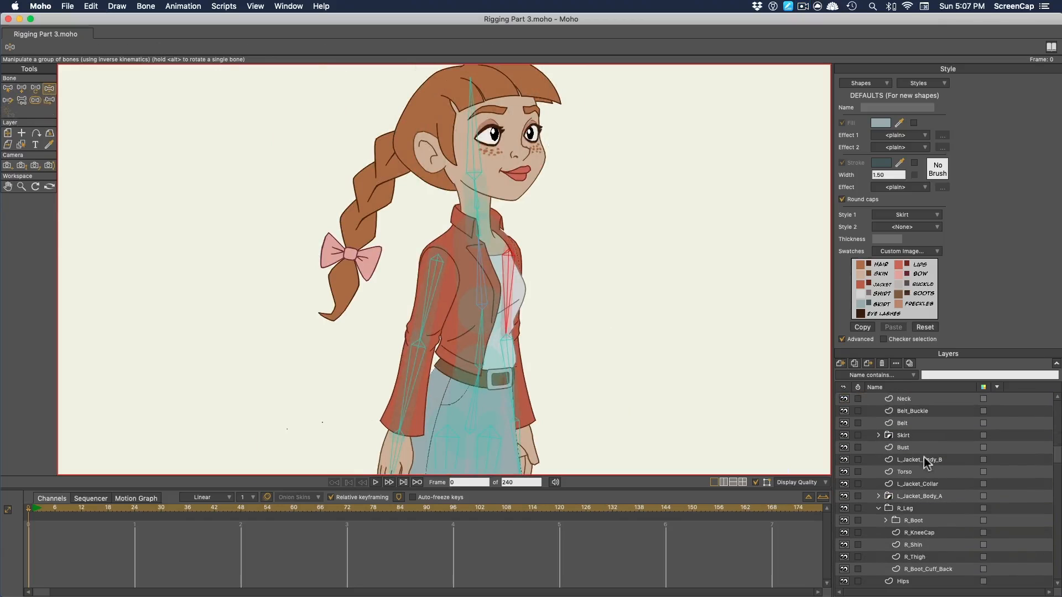
pyautogui.click(879, 509)
pyautogui.scroll(-2, 937, 434)
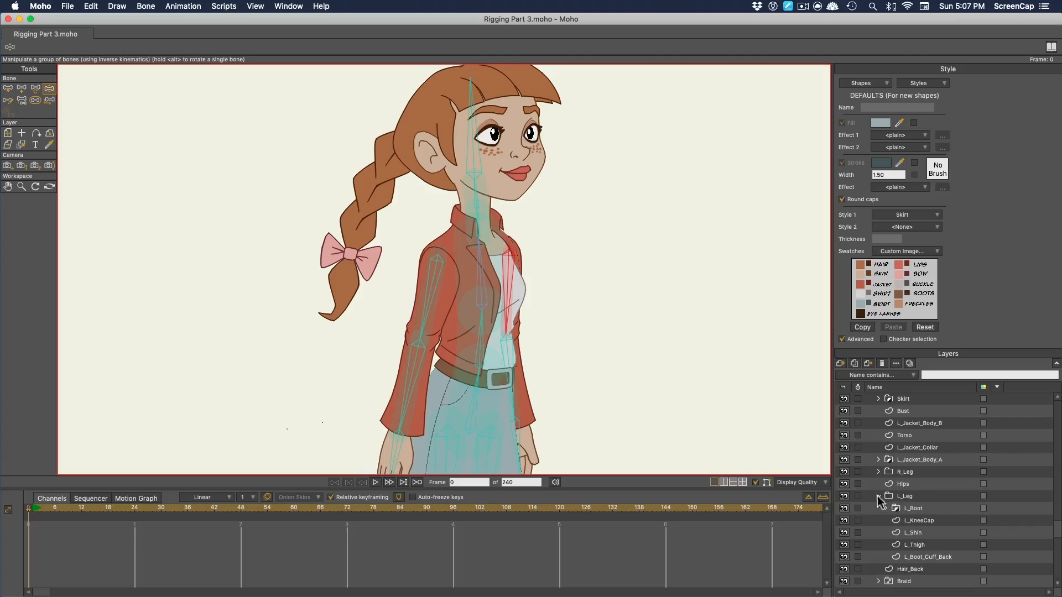
pyautogui.click(879, 496)
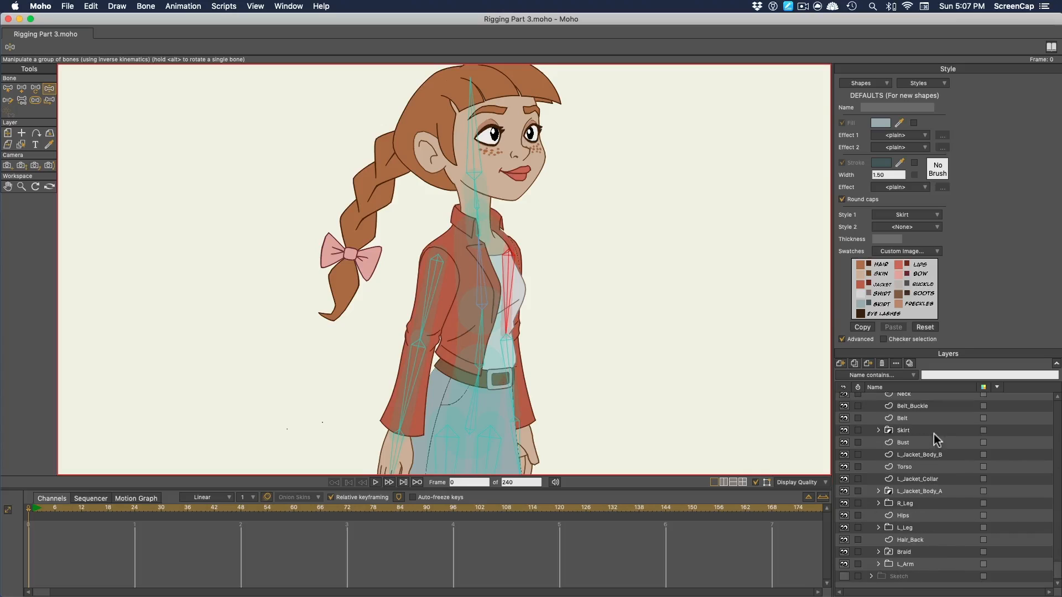
# Expand the Braid switch layer and convert its Braid-Dynamic child group to a bone layer
pyautogui.click(902, 554)
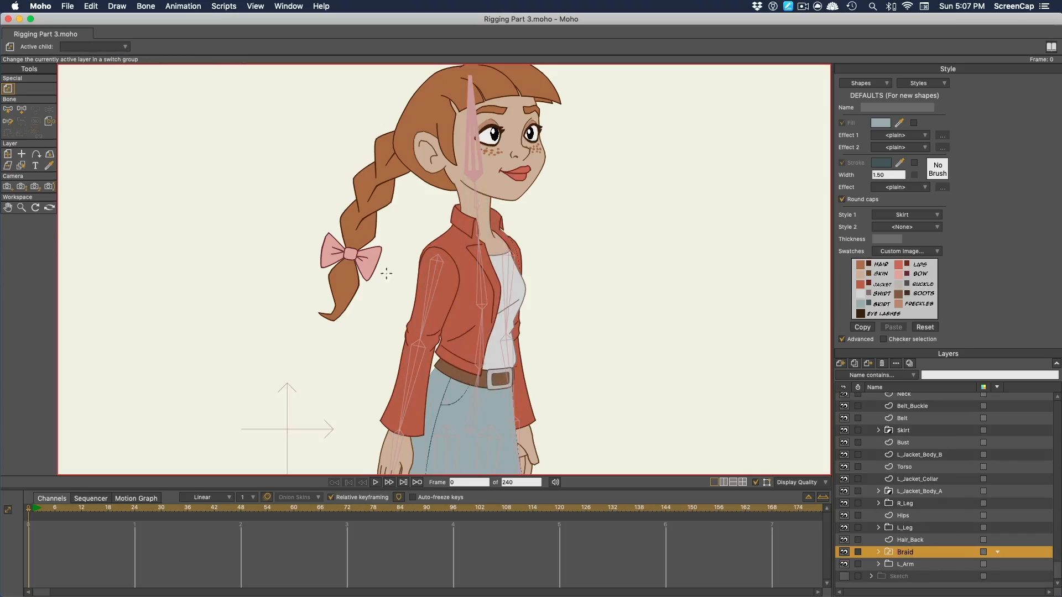
pyautogui.click(879, 552)
pyautogui.scroll(-2, 932, 486)
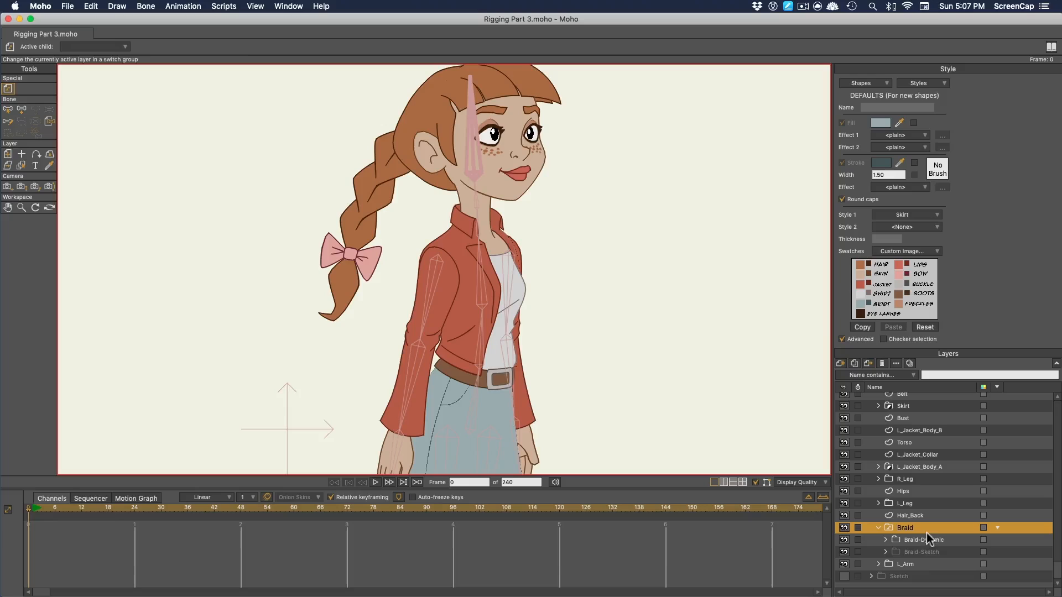
pyautogui.click(900, 537)
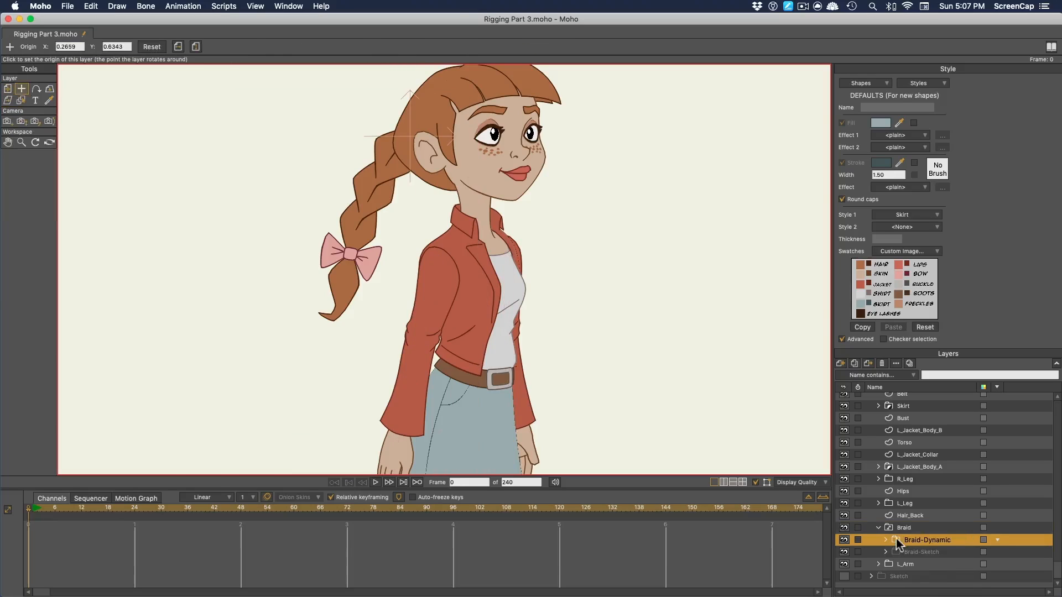
pyautogui.rightClick(896, 539)
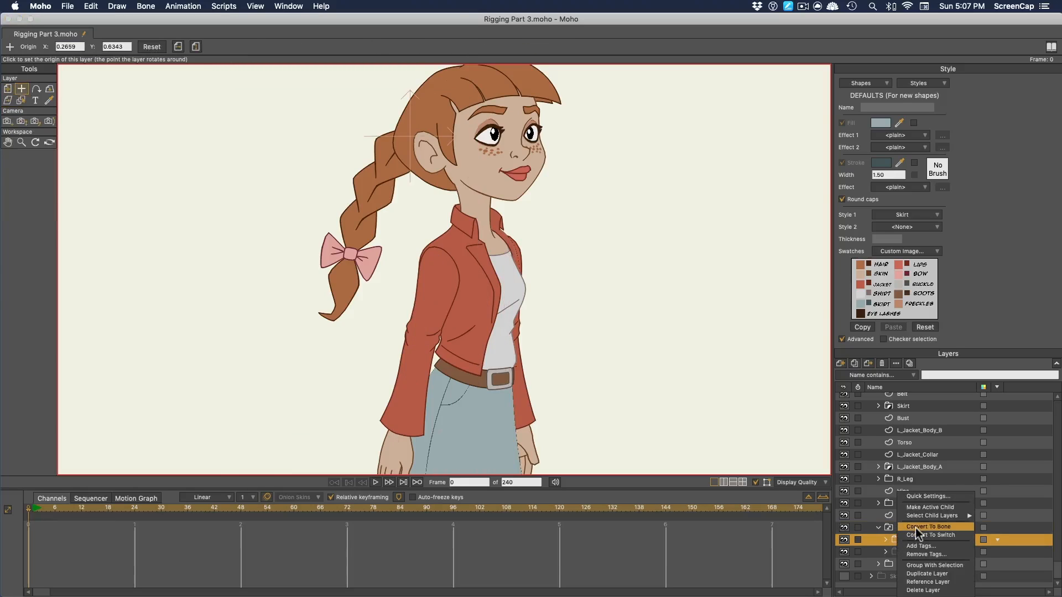
pyautogui.click(916, 528)
# Add a chain of bones down the braid from the back of the head to the tip, plus a bone from the bow's knot
pyautogui.press('a')
pyautogui.moveTo(409, 134); pyautogui.dragTo(378, 179)
pyautogui.moveTo(378, 179); pyautogui.dragTo(332, 319)
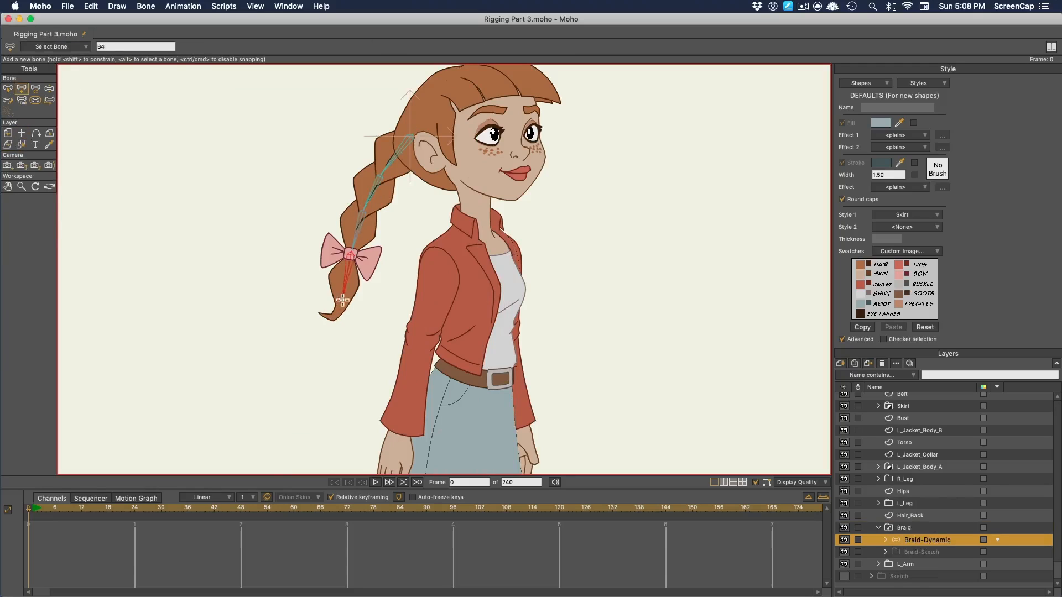
pyautogui.click(351, 259)
pyautogui.moveTo(351, 255); pyautogui.dragTo(319, 254)
# Make Braid-Sketch the active child of the Braid switch layer and convert it to a bone layer
pyautogui.rightClick(915, 527)
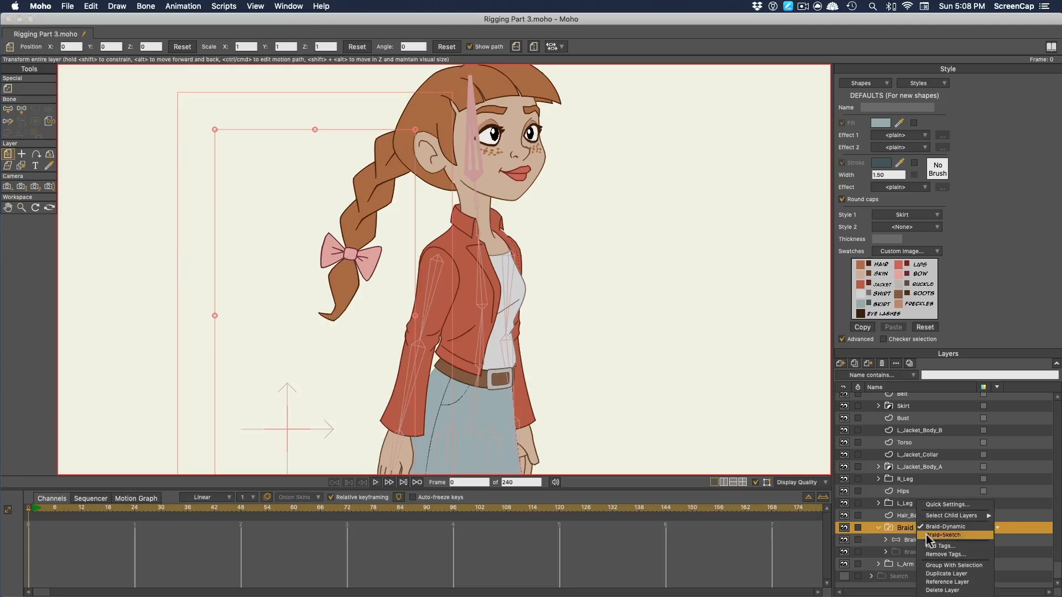
pyautogui.click(921, 544)
pyautogui.rightClick(916, 553)
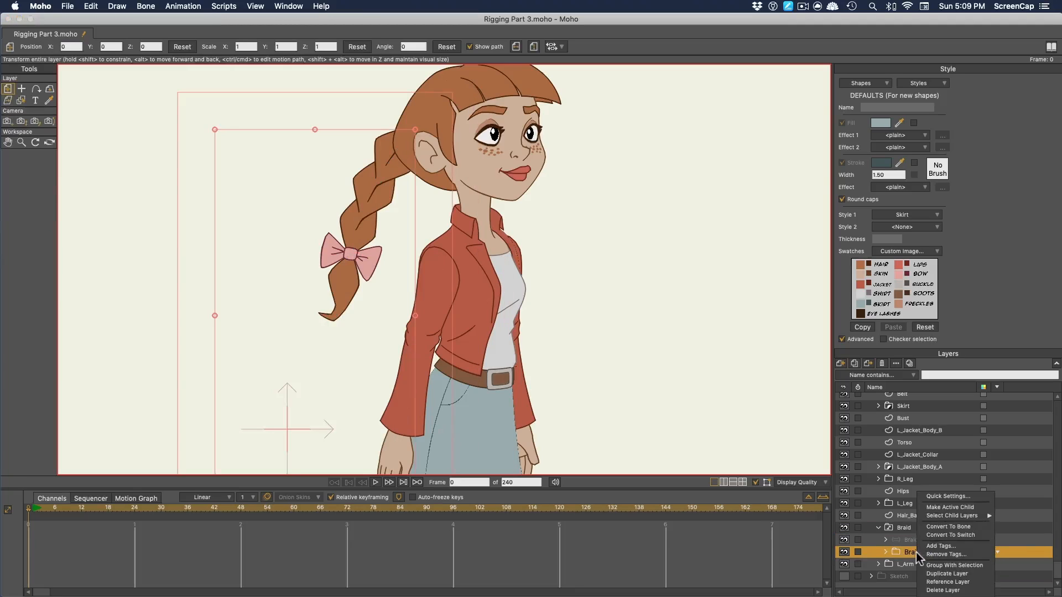
pyautogui.click(938, 531)
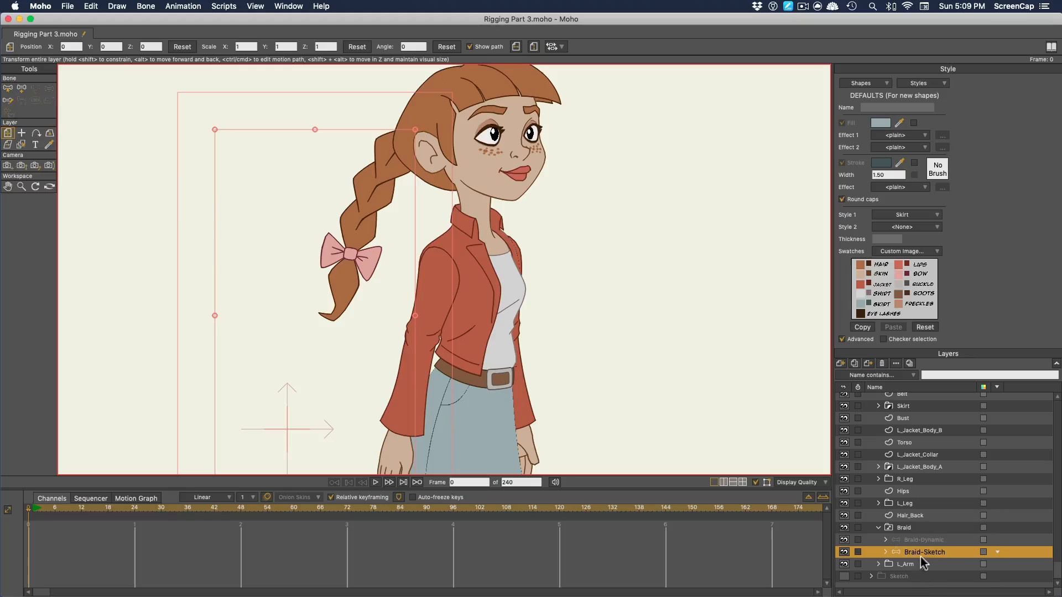
# Sketch a chain of bones with a new bone length of 0.08 along the braid from the back of the head downwards
pyautogui.click(8, 101)
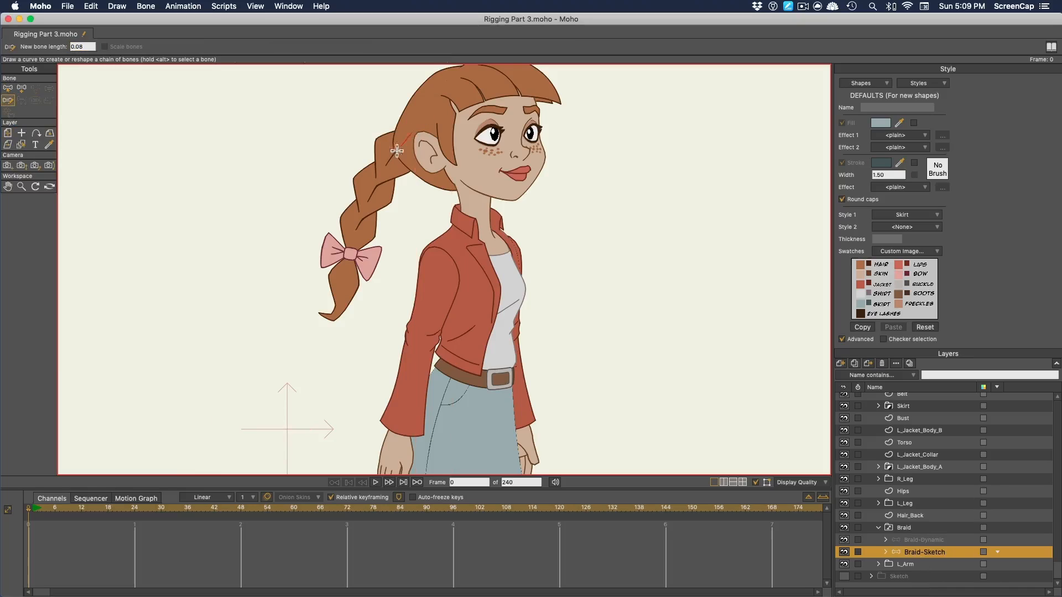
pyautogui.moveTo(344, 299); pyautogui.dragTo(344, 299)
# Place the Braid switch layer's origin at the braid's root behind the ear and collapse the Braid group
pyautogui.click(929, 565)
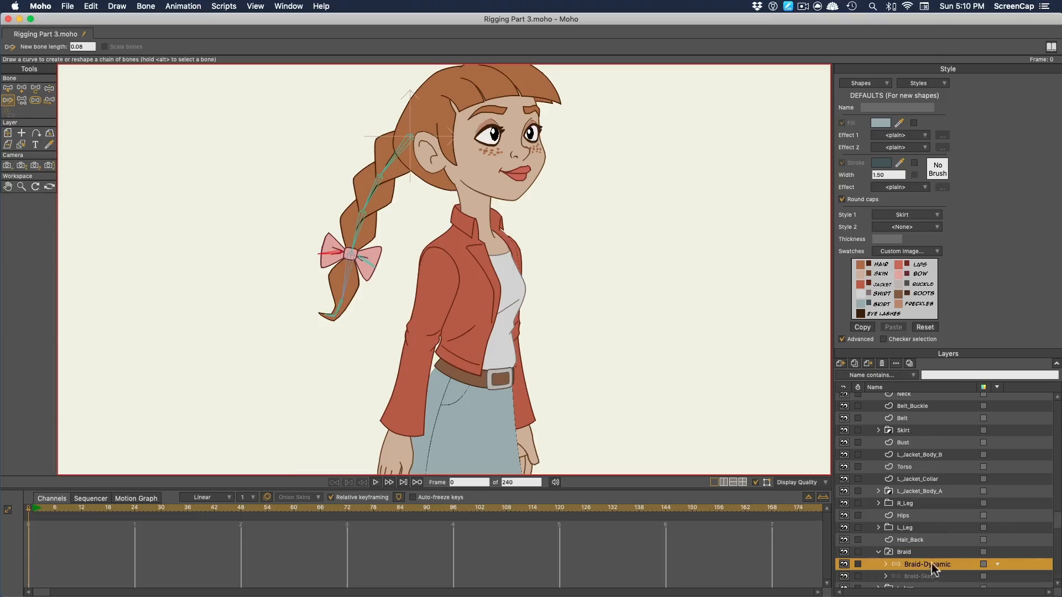
pyautogui.click(890, 552)
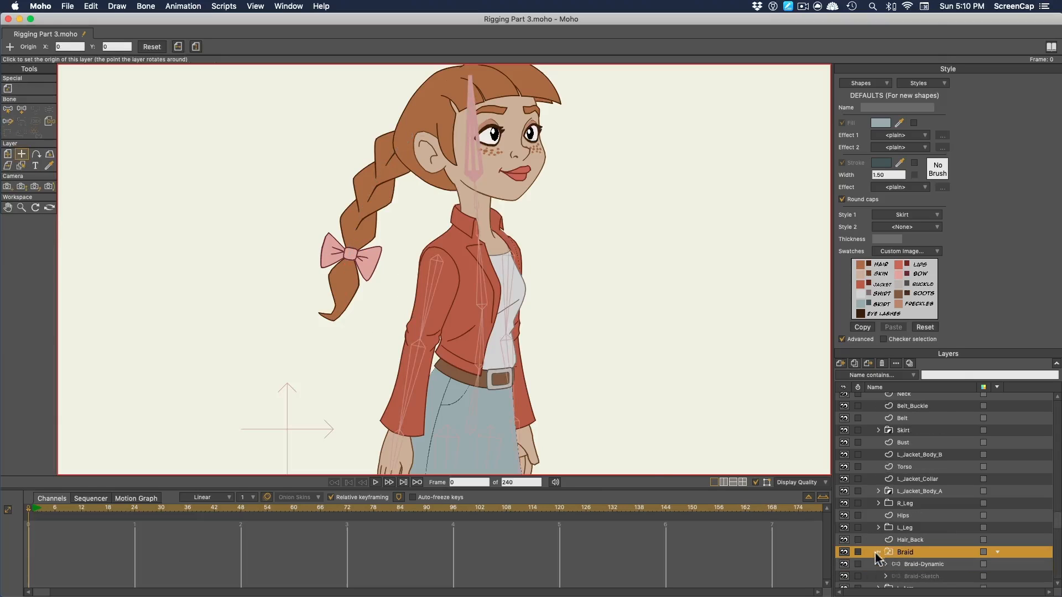
pyautogui.click(411, 133)
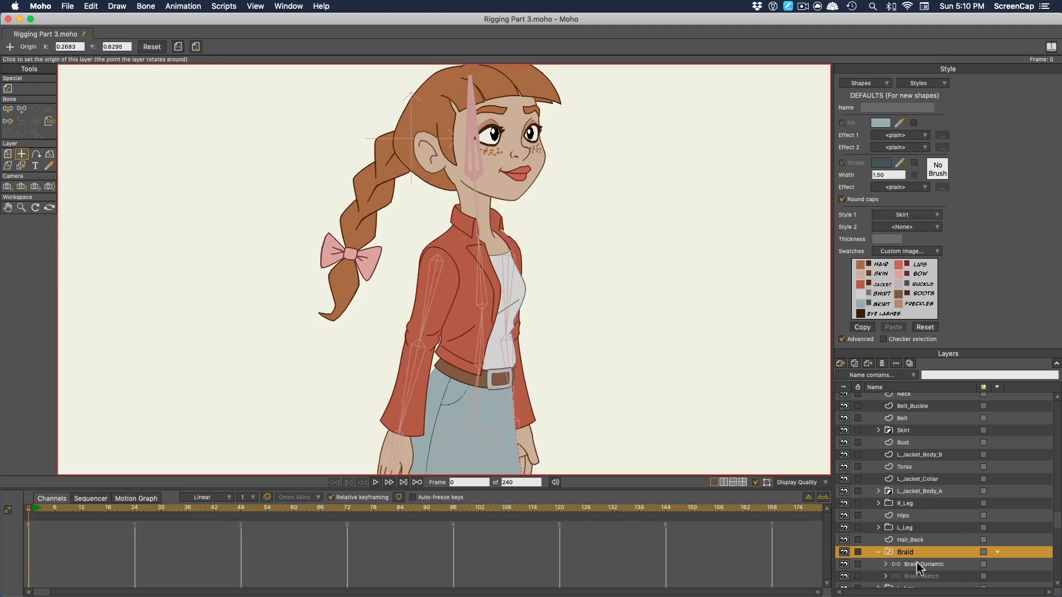
pyautogui.click(878, 553)
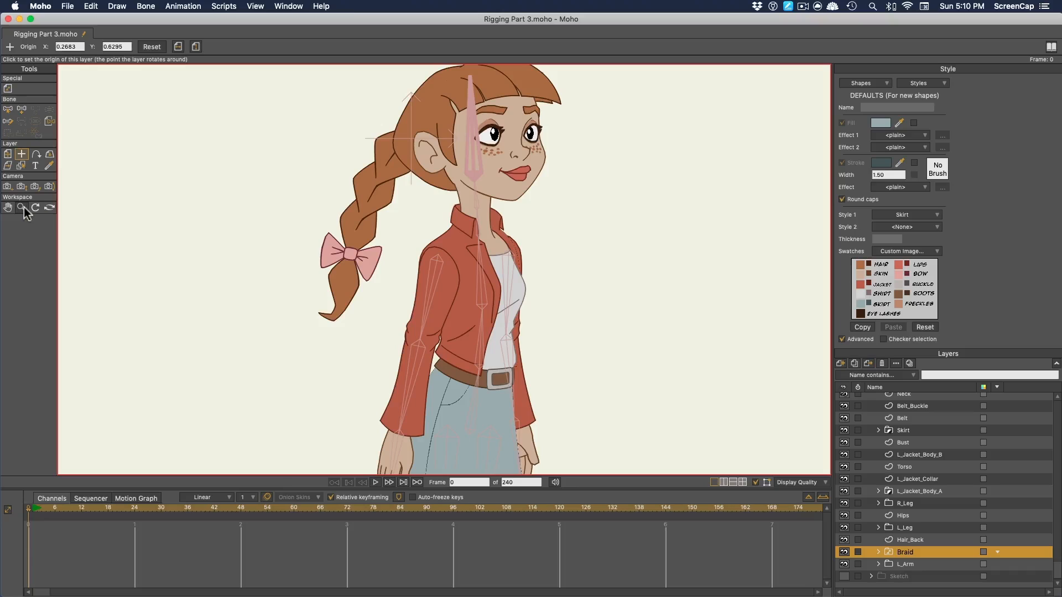
# Select and collapse the main Betsy bone layer and save the project
pyautogui.scroll(10, 1040, 526)
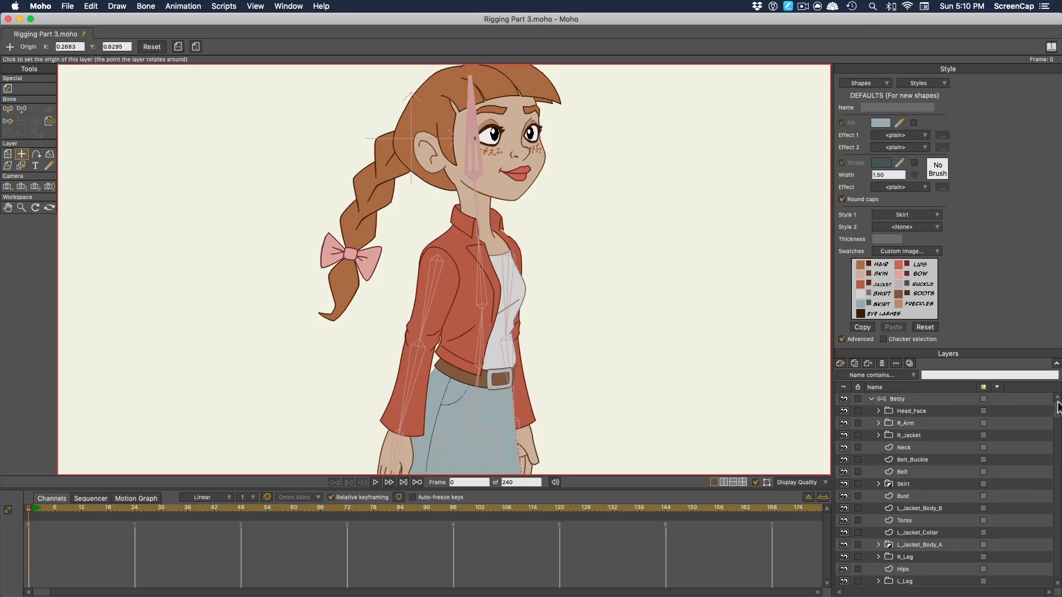
pyautogui.click(899, 399)
pyautogui.click(871, 399)
pyautogui.click(49, 87)
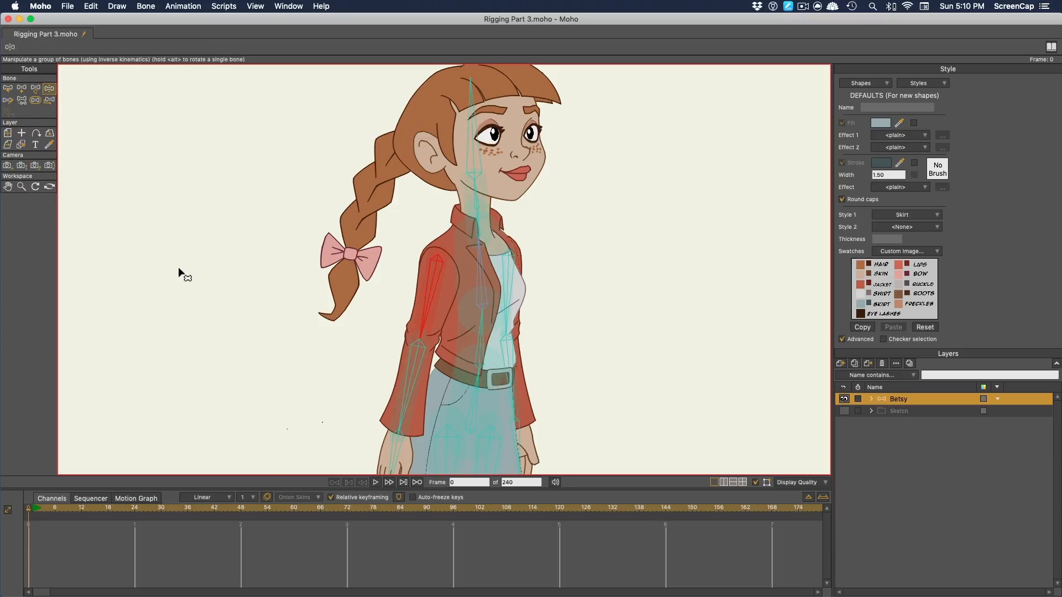
pyautogui.press('super+s')
pyautogui.press('super+r')
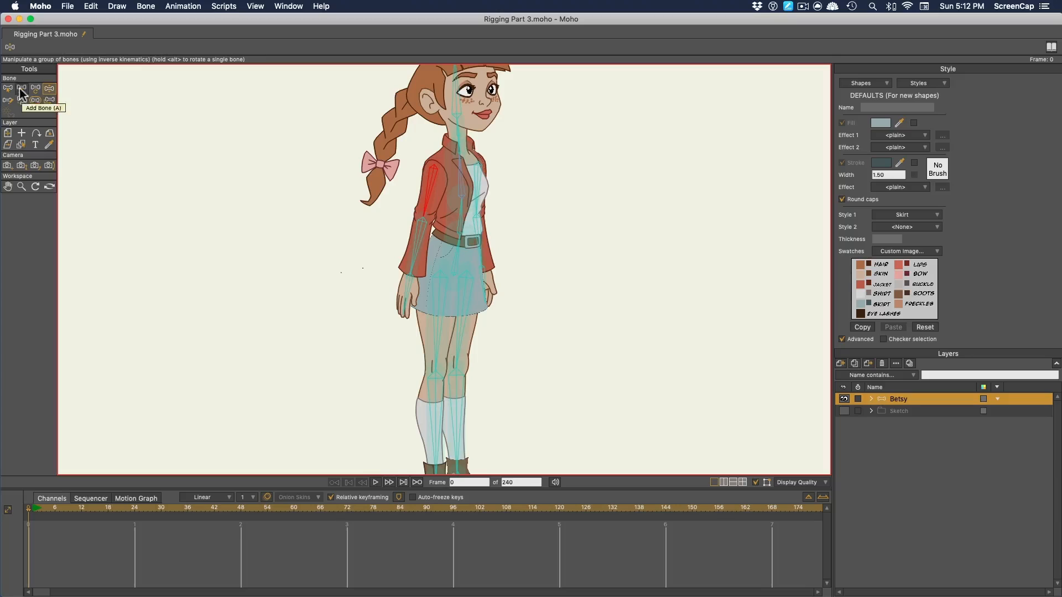
# Add a horizontal root bone extending from the hips past the wrist and parent the hip bone to it
pyautogui.click(21, 89)
pyautogui.moveTo(454, 273); pyautogui.dragTo(408, 272)
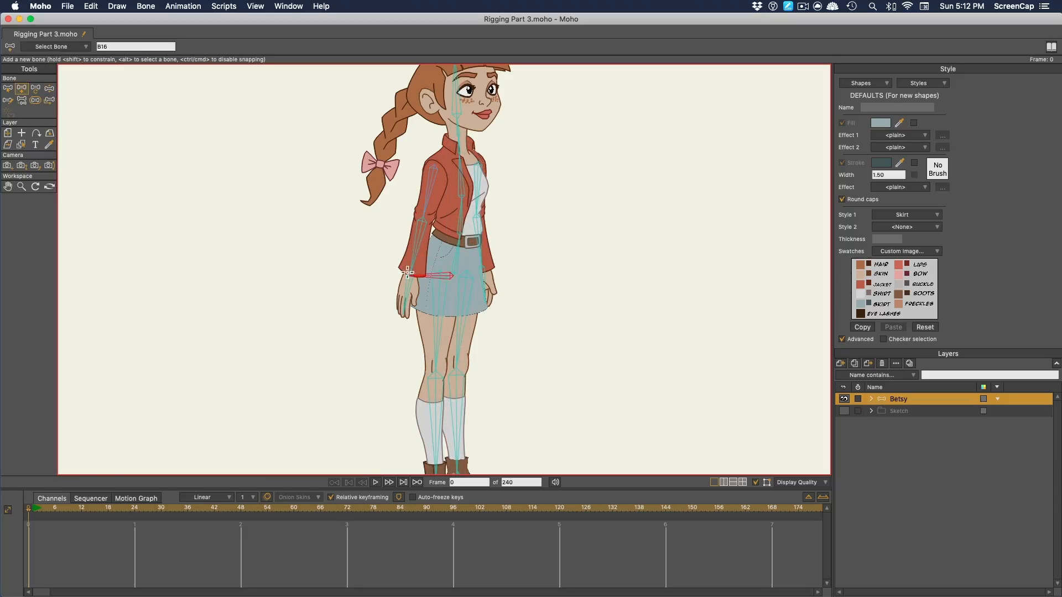
pyautogui.click(21, 100)
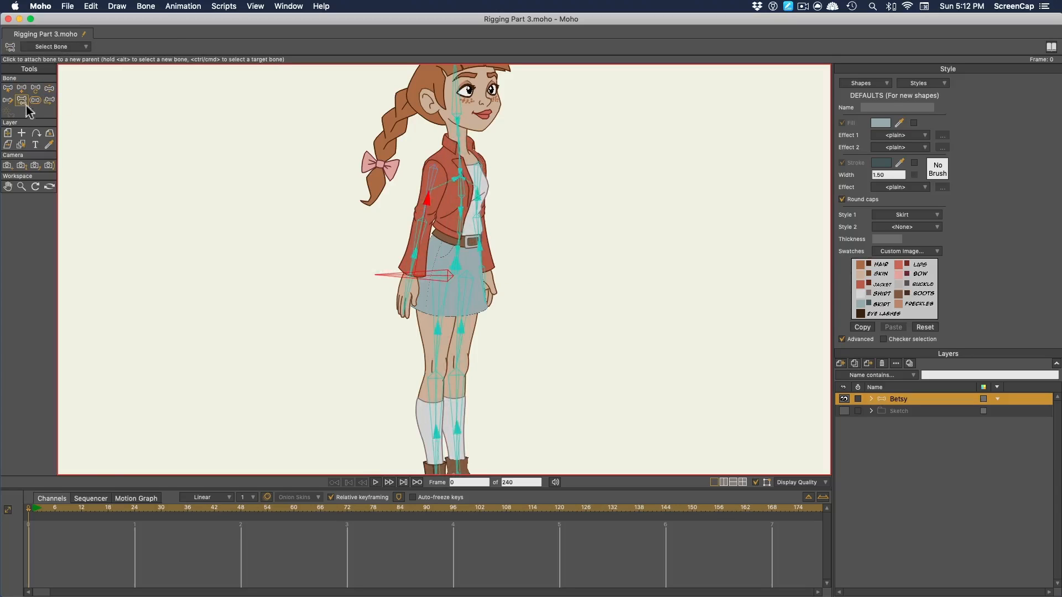
pyautogui.scroll(5, 469, 279)
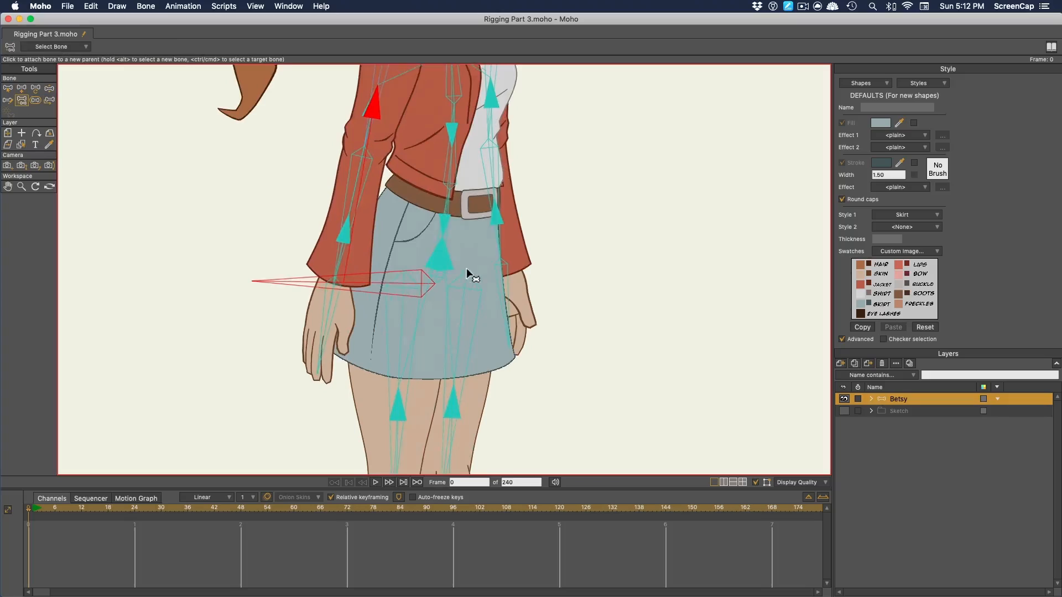
pyautogui.click(443, 237)
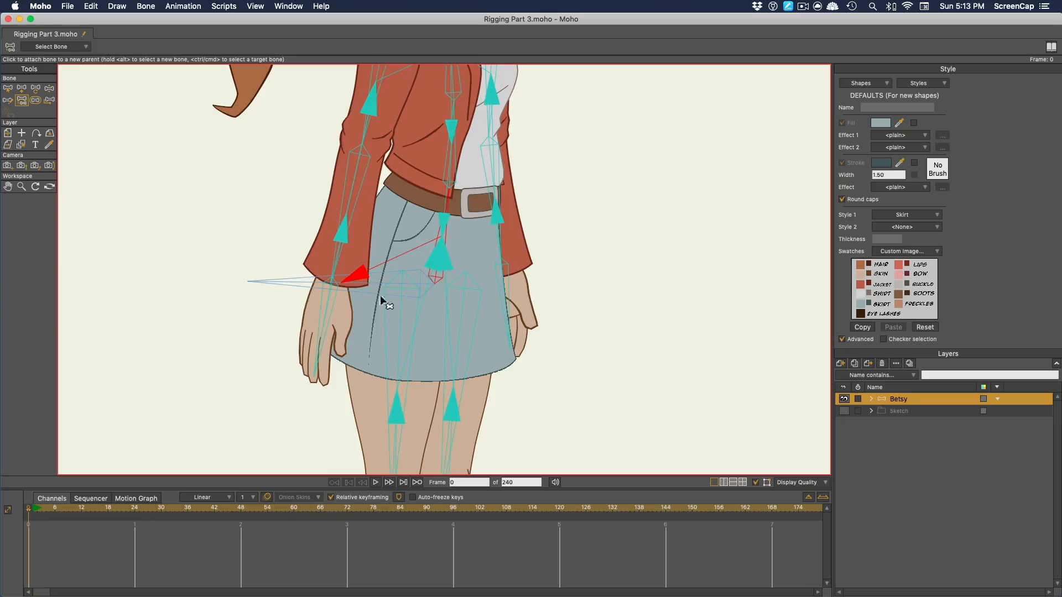
# Set the new root bone's strength to 0
pyautogui.click(49, 89)
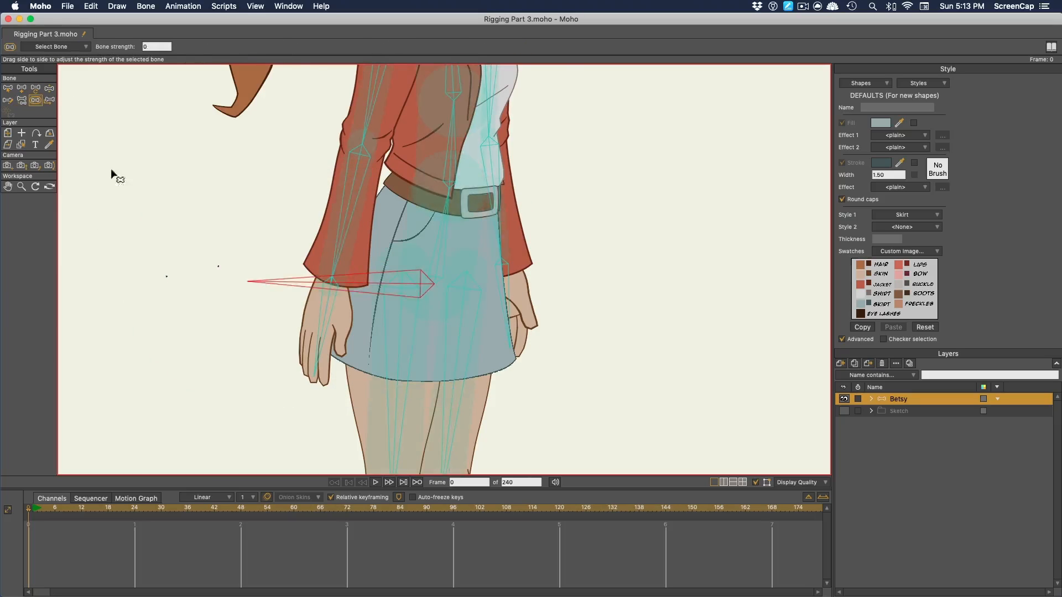
pyautogui.scroll(-5, 331, 282)
pyautogui.scroll(3, 332, 283)
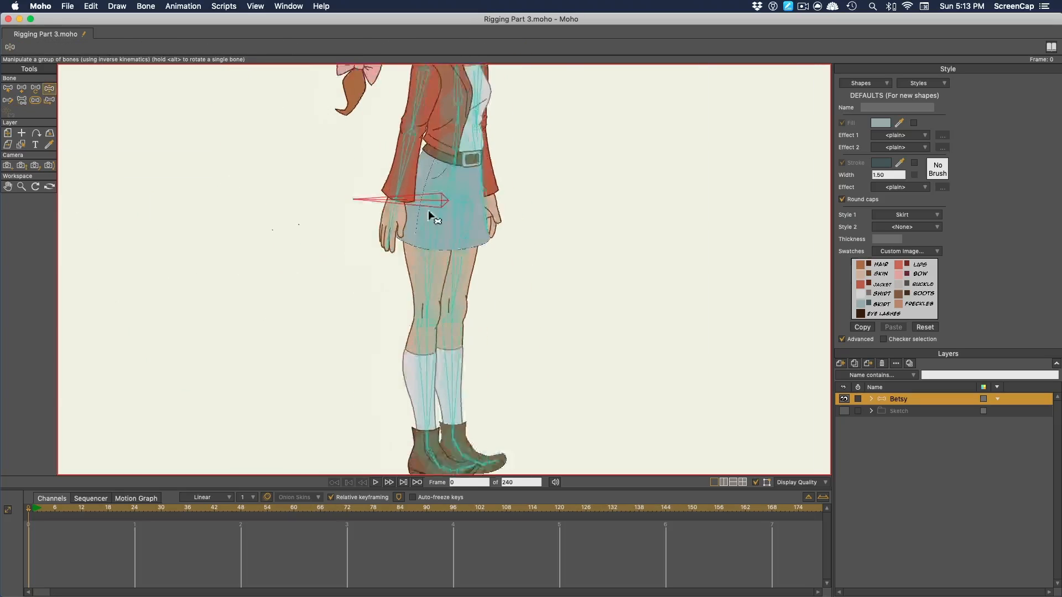
pyautogui.scroll(-3, 407, 214)
# Keyframe a vertical body bounce with the root bone from frame 1 onwards
pyautogui.click(35, 510)
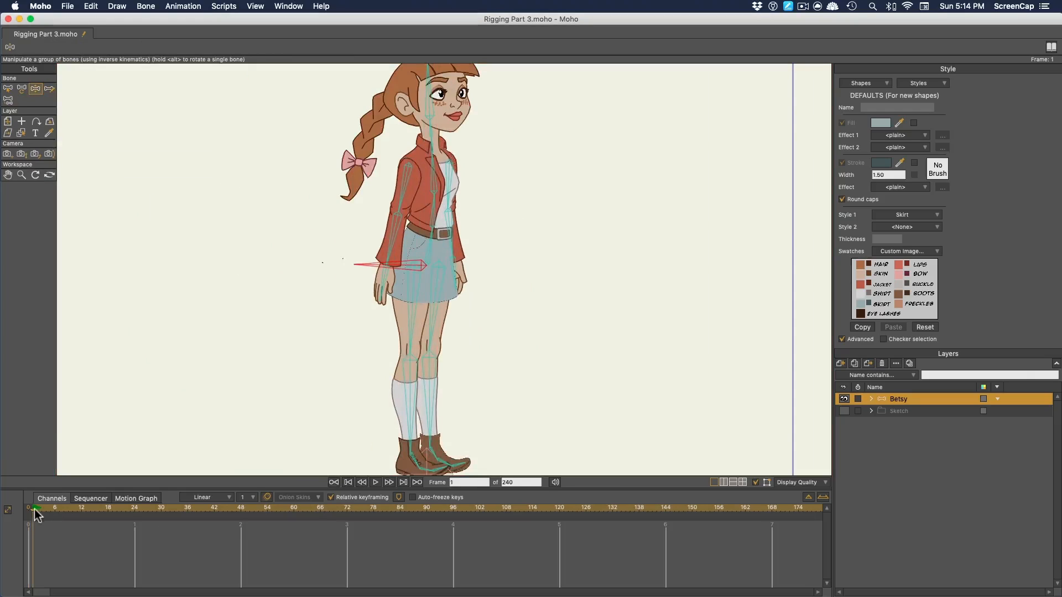
pyautogui.moveTo(113, 508)
pyautogui.mouseDown()
pyautogui.moveTo(158, 507)
pyautogui.moveTo(99, 507)
pyautogui.moveTo(126, 508)
pyautogui.mouseUp()
pyautogui.press('space')
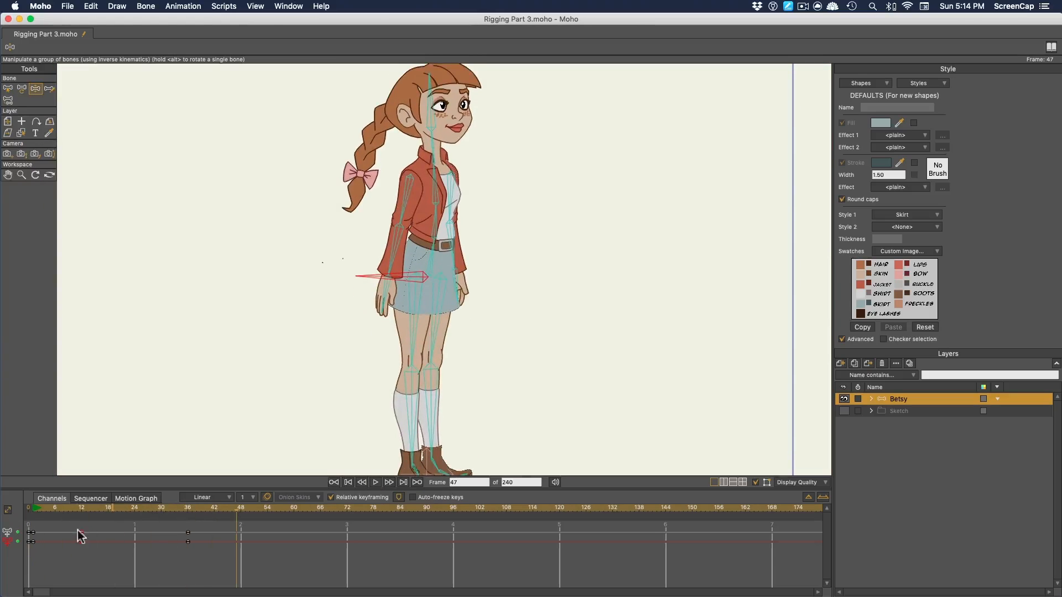
pyautogui.scroll(3, 419, 149)
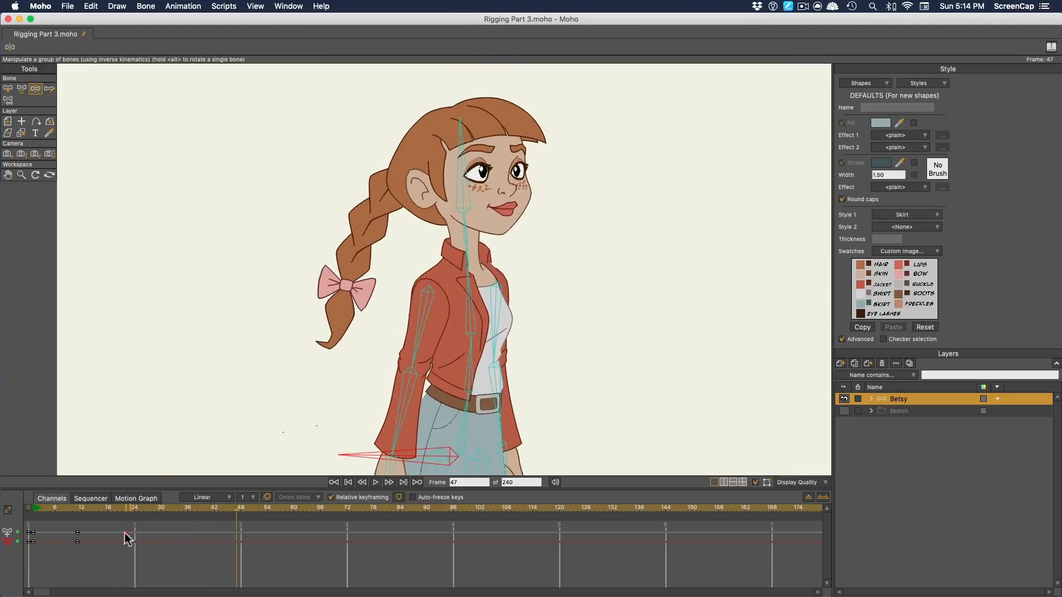
# Copy the bounce keyframes, paste them repeatedly to about frame 63, and return to frame 1
pyautogui.click(375, 482)
pyautogui.press('super+c')
pyautogui.press('super+v')
pyautogui.click(264, 509)
pyautogui.press('super+v')
pyautogui.press('super+shift+Left')
# Expand the Betsy, Braid and Braid-Dynamic layers and select the Braid 2 artwork layer
pyautogui.click(872, 399)
pyautogui.scroll(-3, 914, 506)
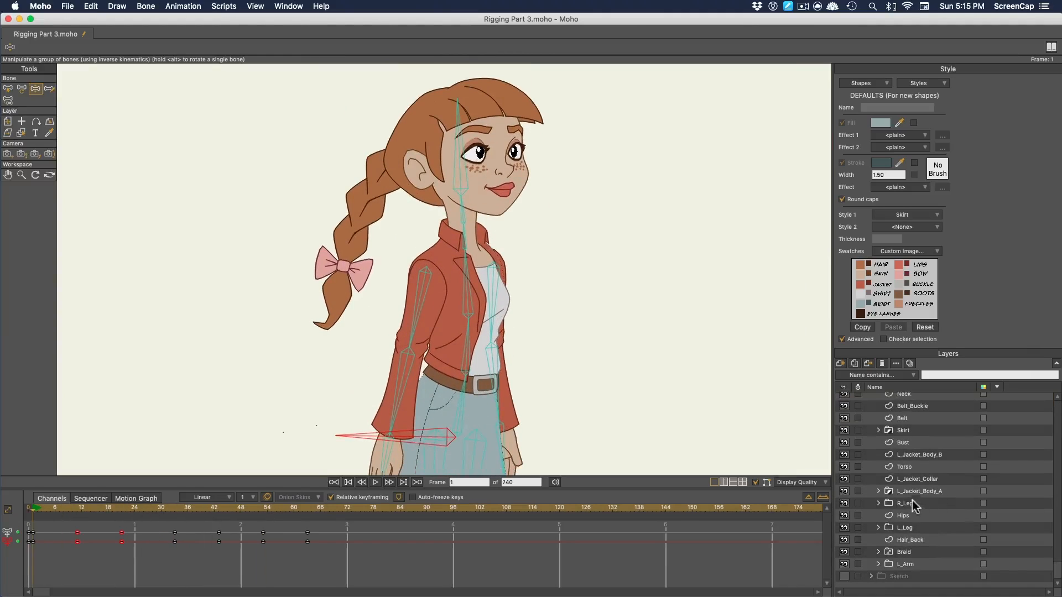
pyautogui.click(905, 552)
pyautogui.click(886, 540)
pyautogui.click(922, 552)
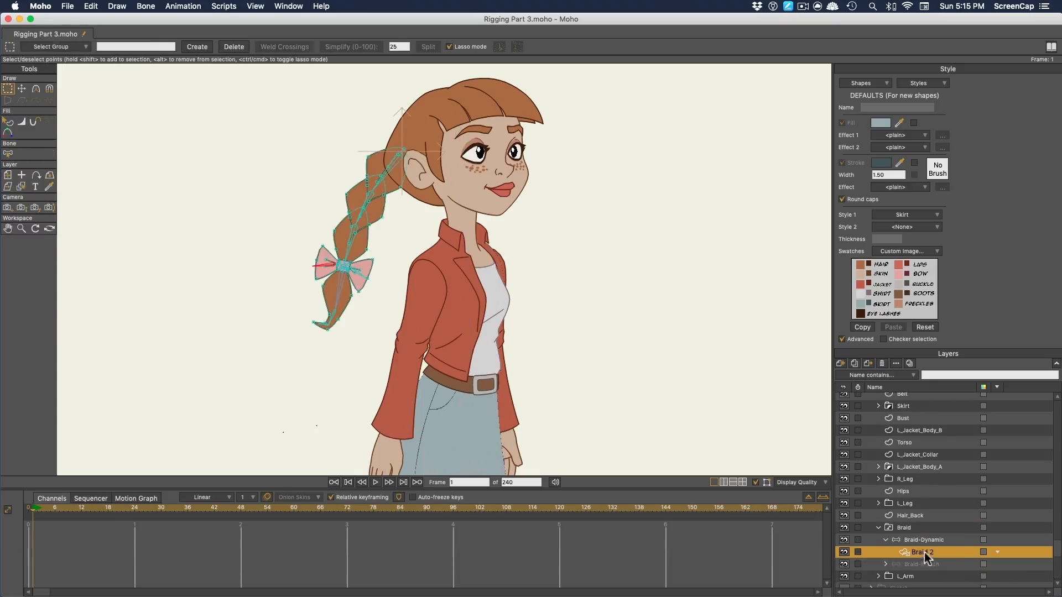
# Rename the braid's chain of bones Tail_1 through Tail_6 and the two bow bones Bow_1 and Bow_2
pyautogui.click(8, 155)
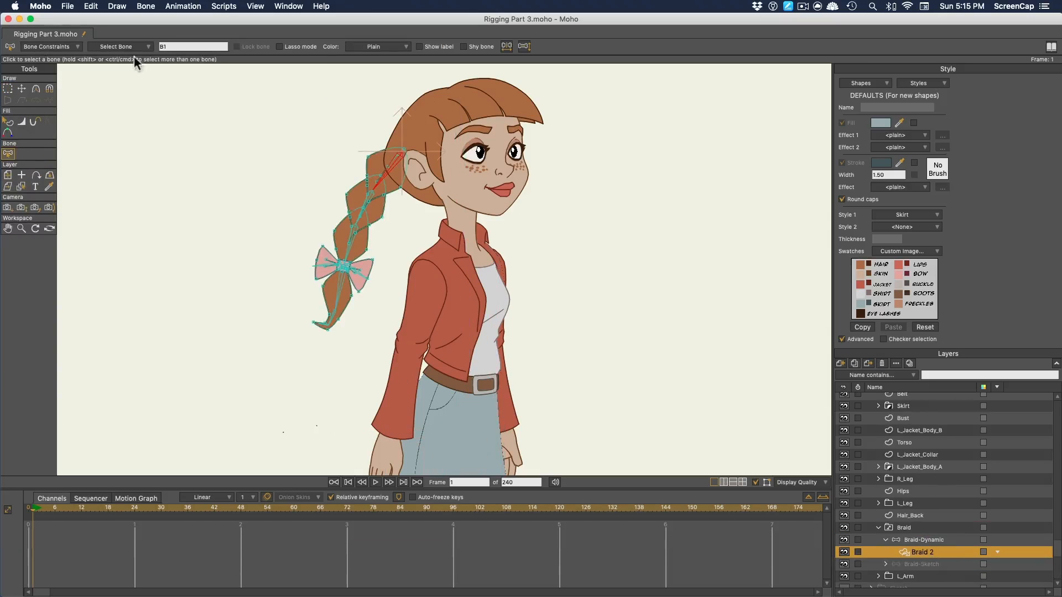
pyautogui.click(51, 47)
pyautogui.doubleClick(183, 47)
pyautogui.write('Tail_')
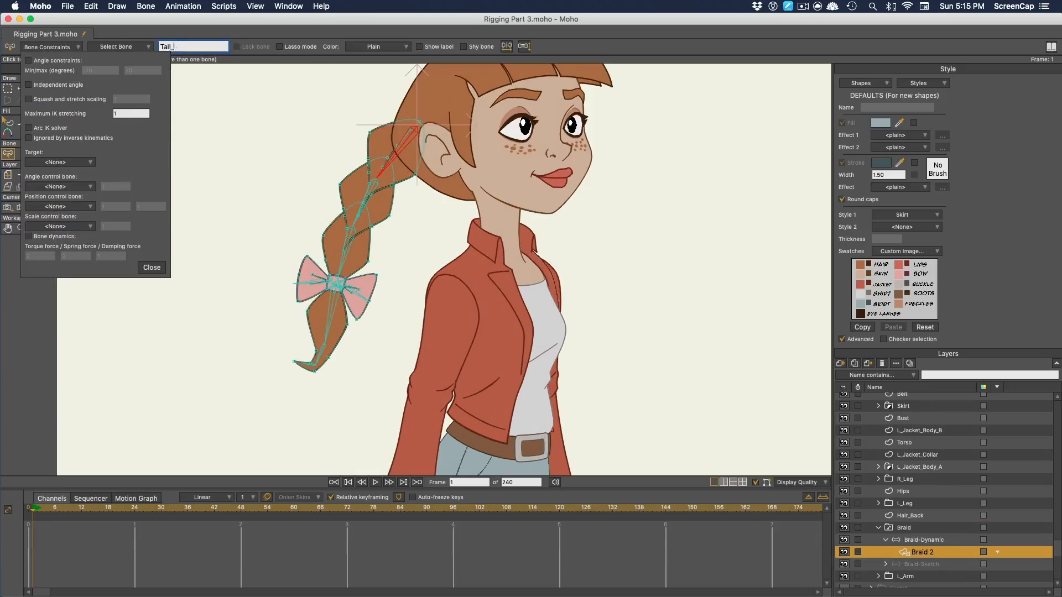
pyautogui.write('4')
pyautogui.press('Return')
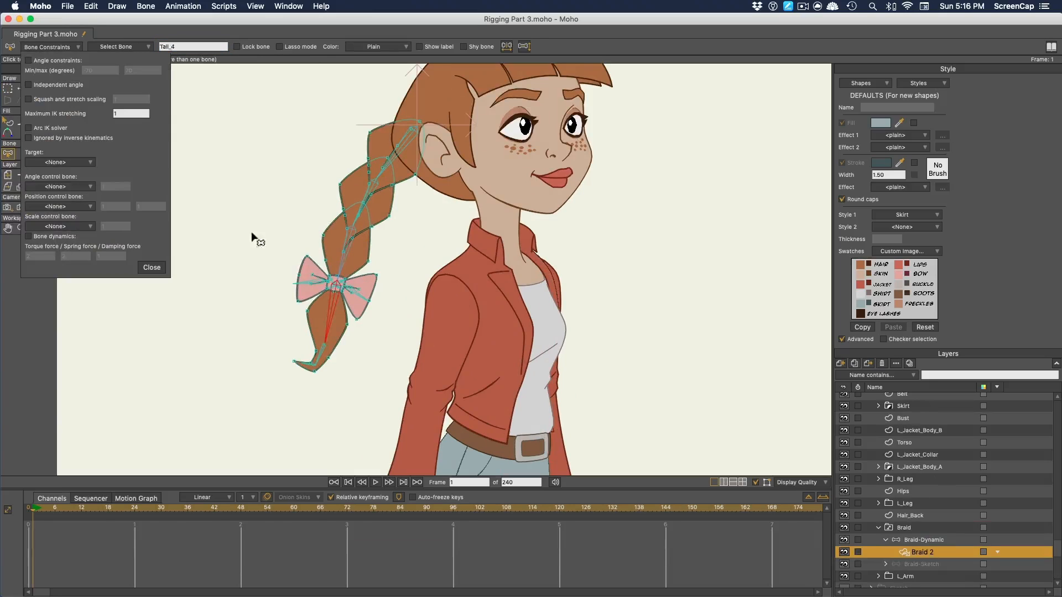
pyautogui.click(311, 367)
pyautogui.click(308, 282)
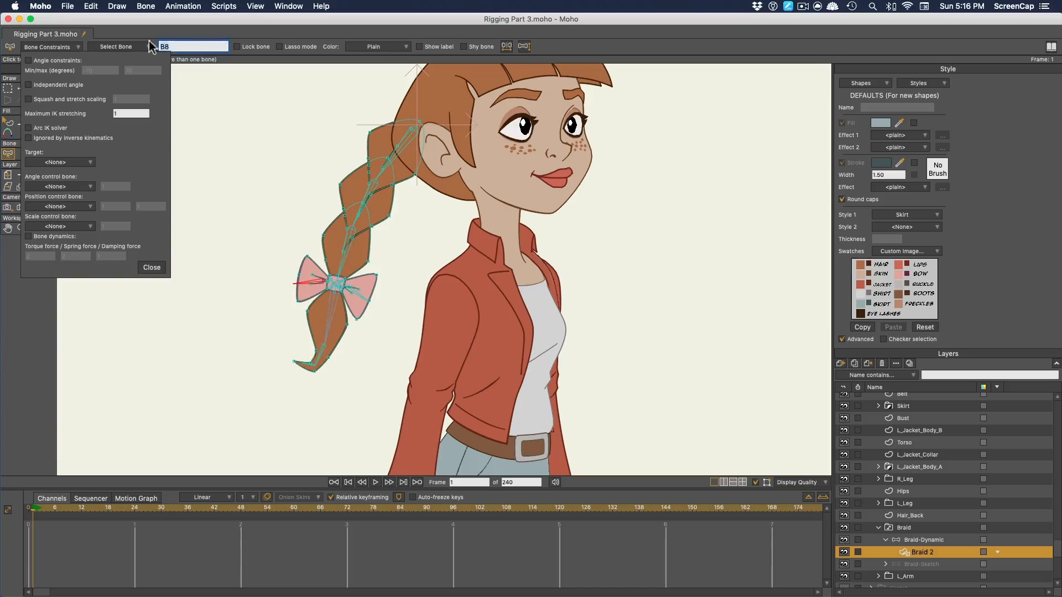
pyautogui.write('Bow_2')
# Reduce the strengths of the Braid-Dynamic tail and bow bones to fit the artwork, using 0.10 for the bow bone
pyautogui.scroll(3, 362, 252)
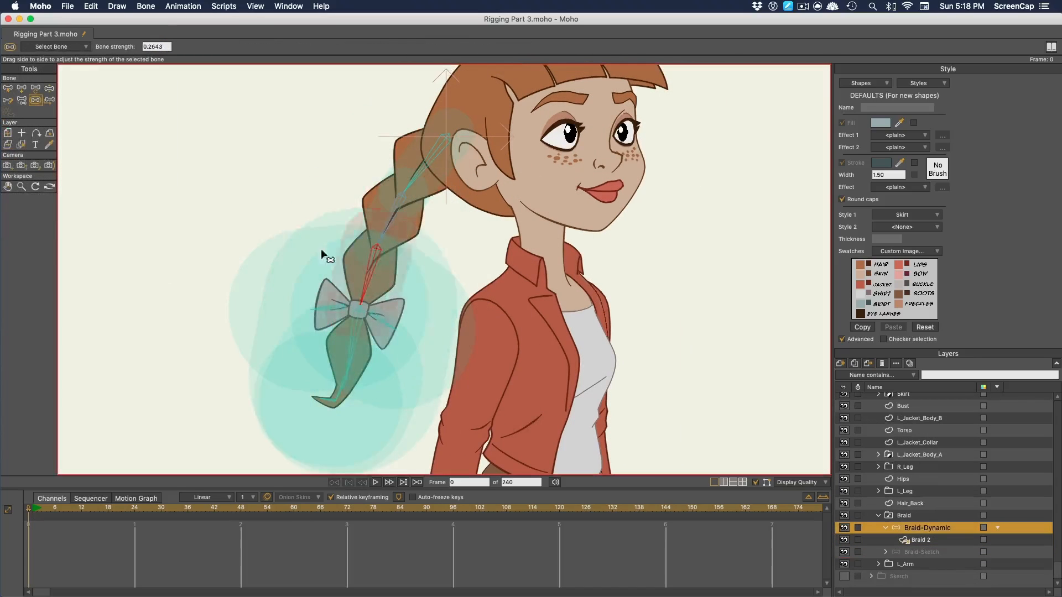
pyautogui.click(354, 310)
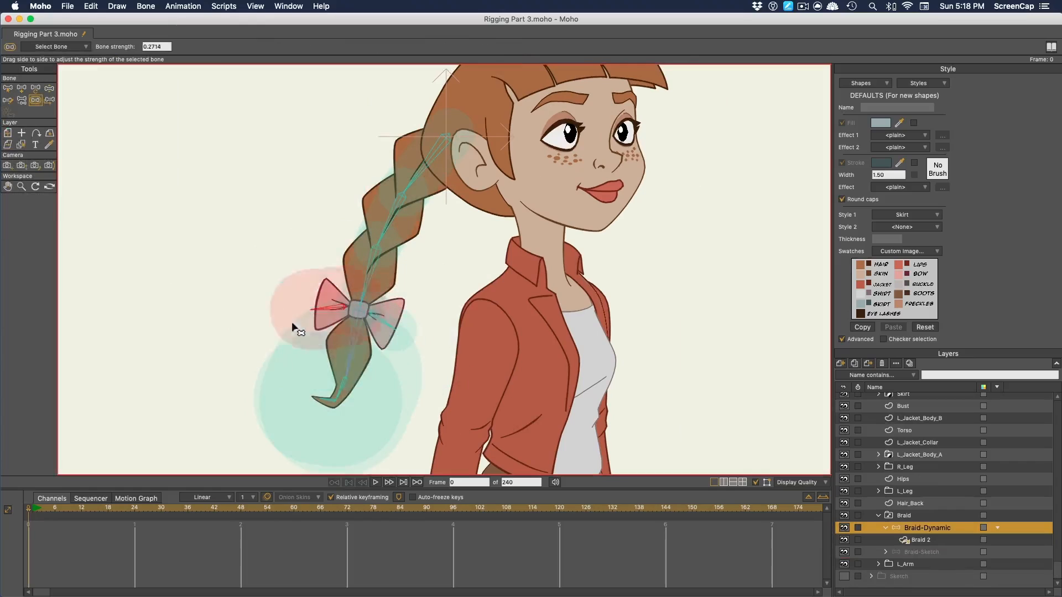
pyautogui.moveTo(349, 345); pyautogui.dragTo(292, 403)
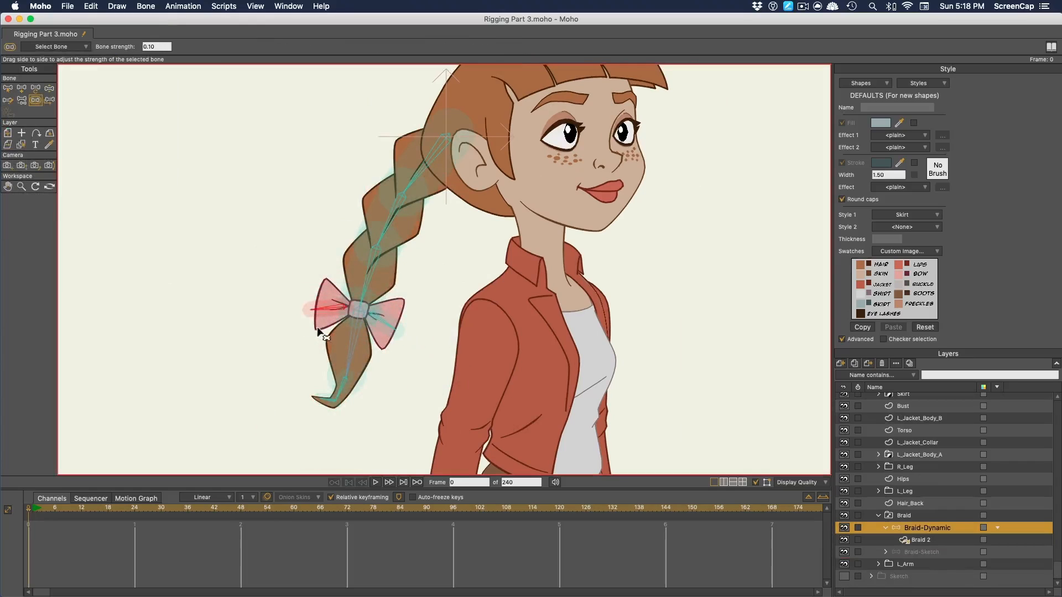
pyautogui.click(435, 163)
pyautogui.press('z')
# Enable bone dynamics on the bow bones and on the tail bones below Tail_1
pyautogui.click(52, 47)
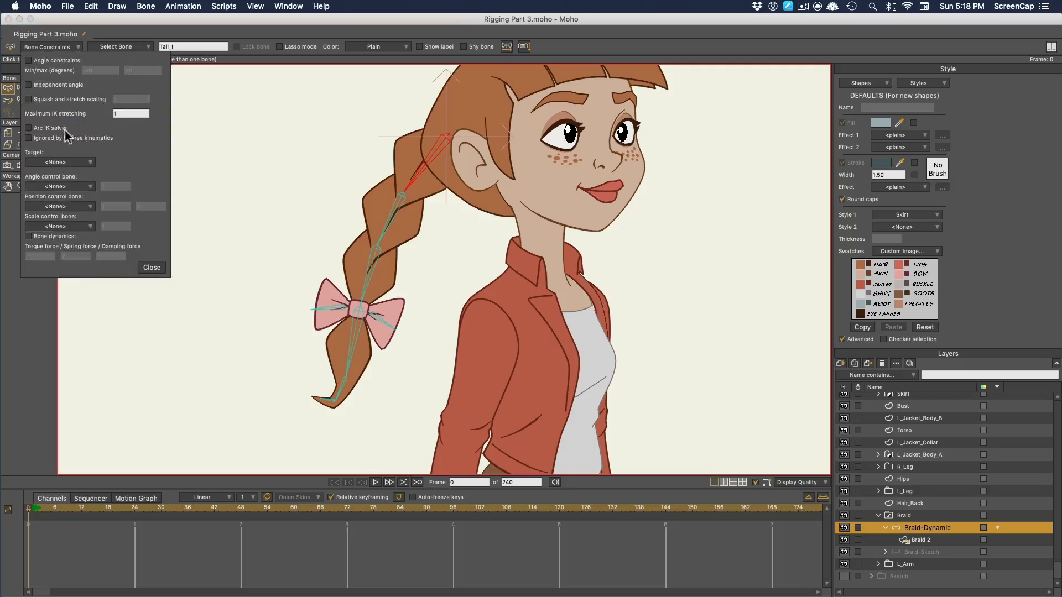
pyautogui.click(152, 268)
pyautogui.click(382, 322)
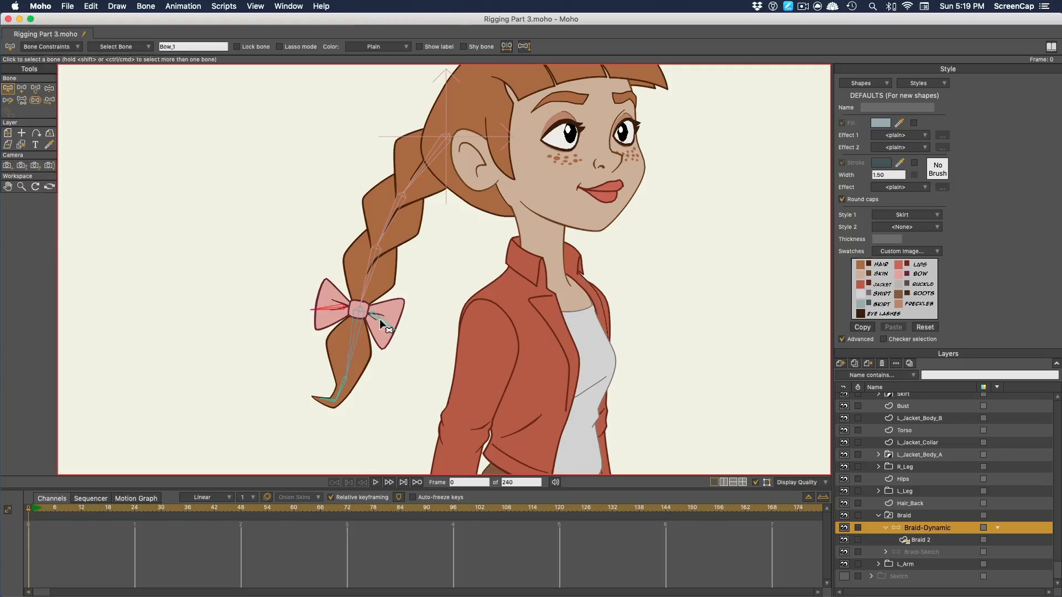
pyautogui.click(334, 398)
# Play and scrub the animation to preview how the dynamic braid reacts to the body's movement
pyautogui.press('super+Right')
pyautogui.click(378, 483)
pyautogui.press('super+r')
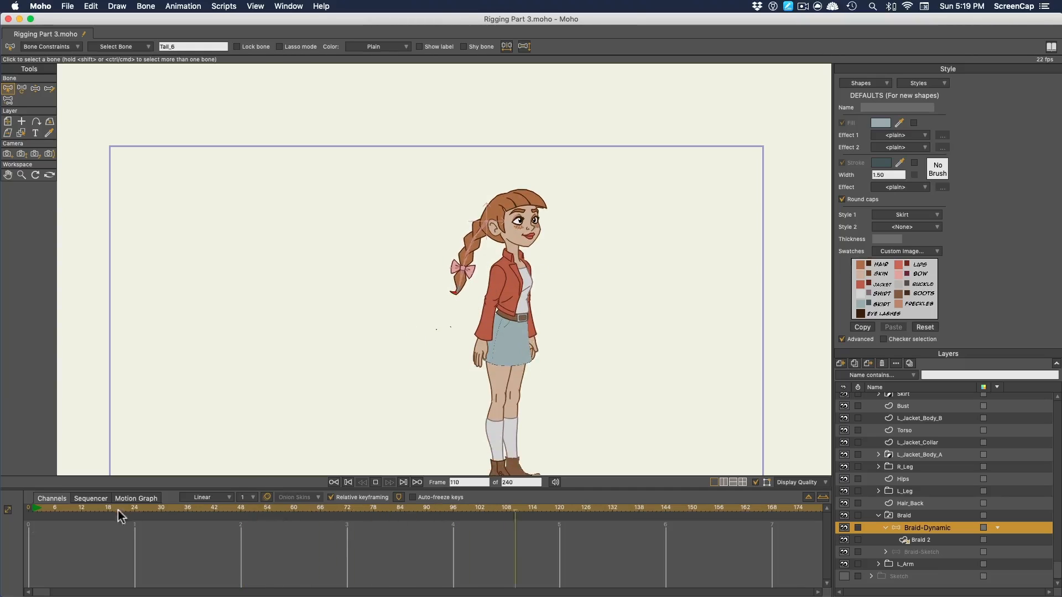
pyautogui.moveTo(32, 508); pyautogui.dragTo(111, 520)
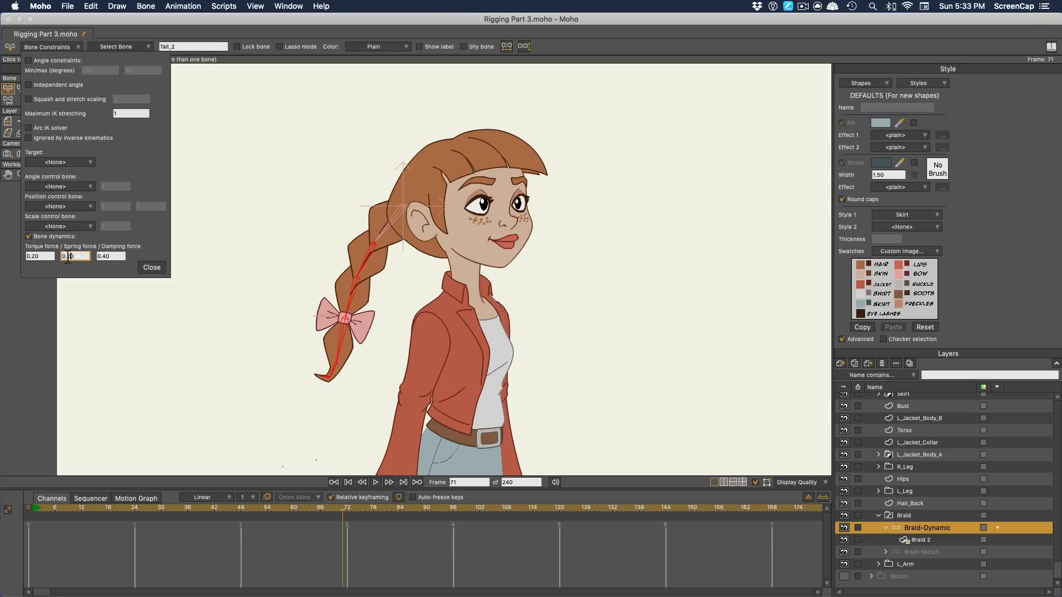
# Set the dynamics of the tail bones from Tail_2 downwards to torque force 0.20, spring force 0.20 and damping force 0.40
pyautogui.click(35, 256)
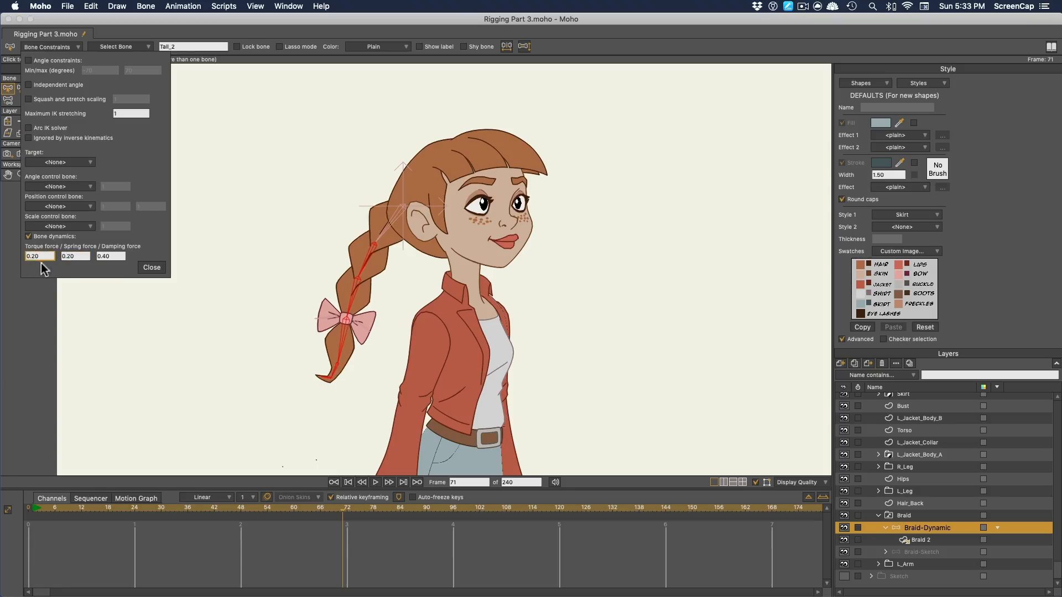
pyautogui.click(148, 268)
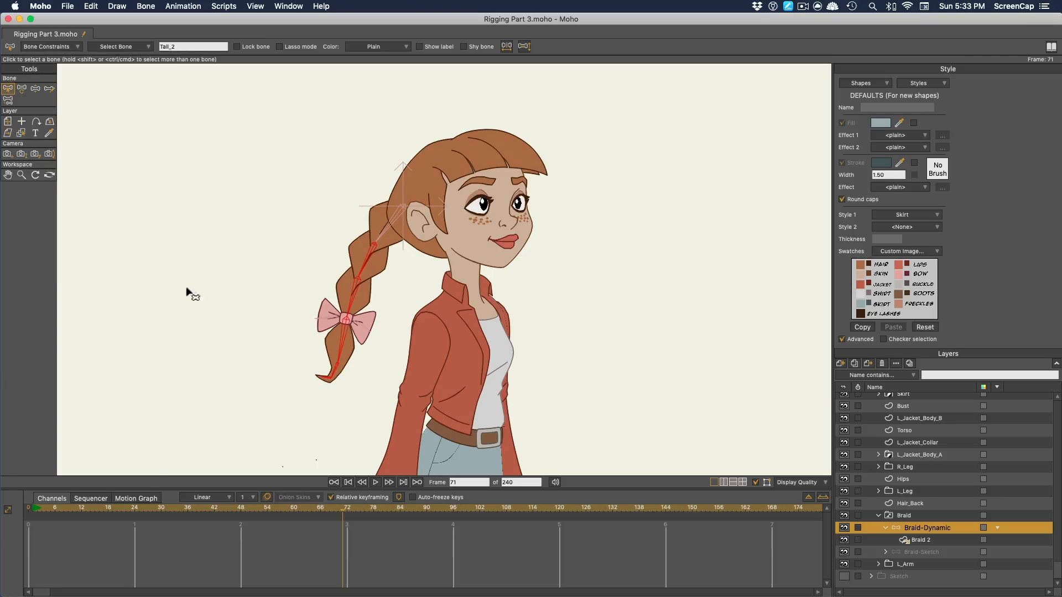
# Rewind the animation to frame 0 and play it to check the braid's motion with the new dynamics values
pyautogui.click(375, 482)
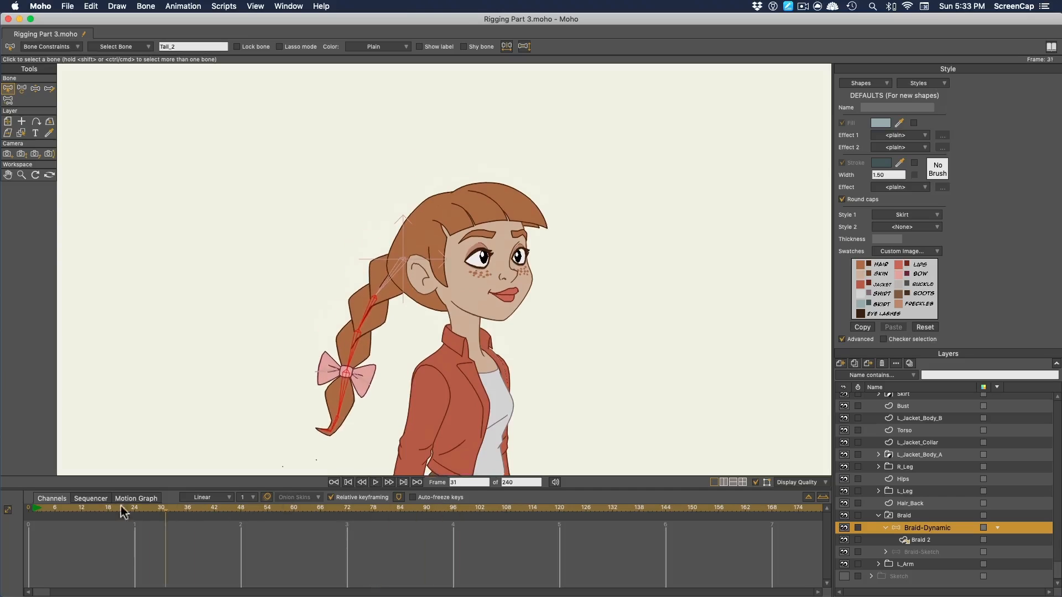
pyautogui.moveTo(120, 508); pyautogui.dragTo(26, 508)
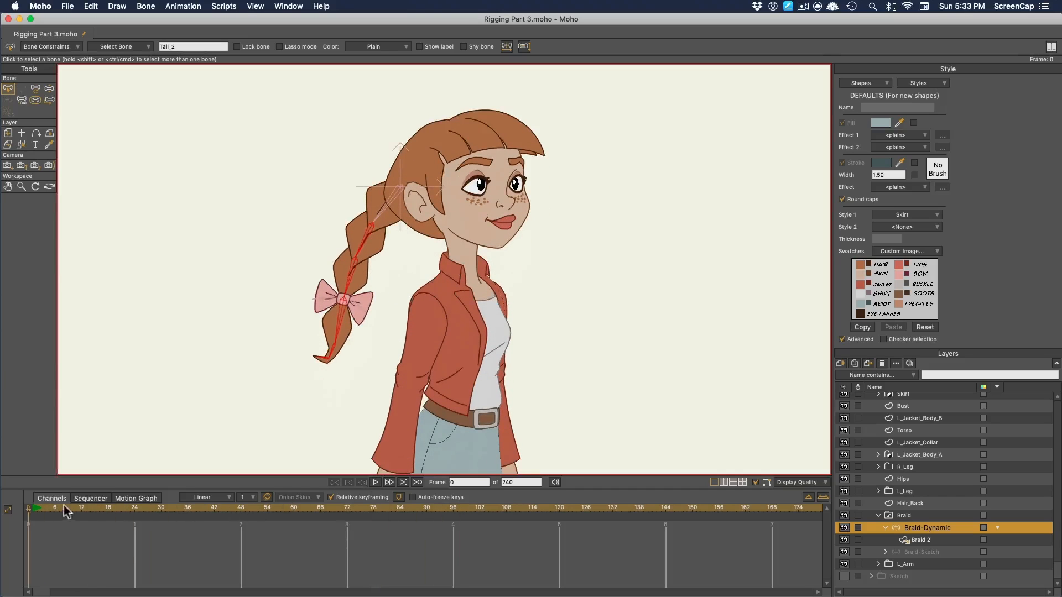
pyautogui.click(374, 478)
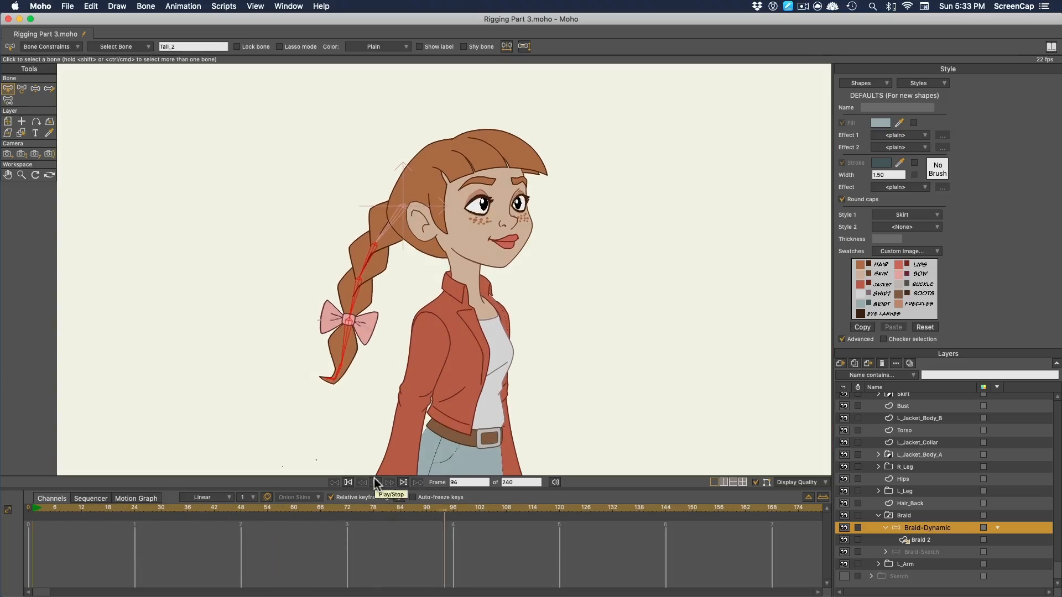
pyautogui.click(374, 478)
# Select the Betsy bone layer and replay the animation from its start to review the braid against the body's movement
pyautogui.scroll(5, 929, 407)
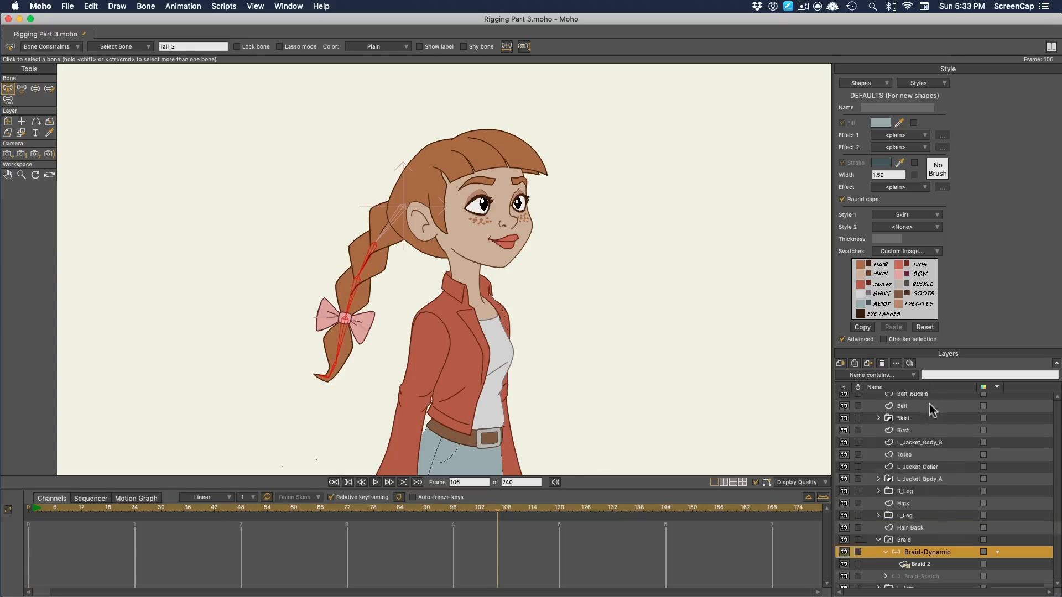
pyautogui.click(915, 399)
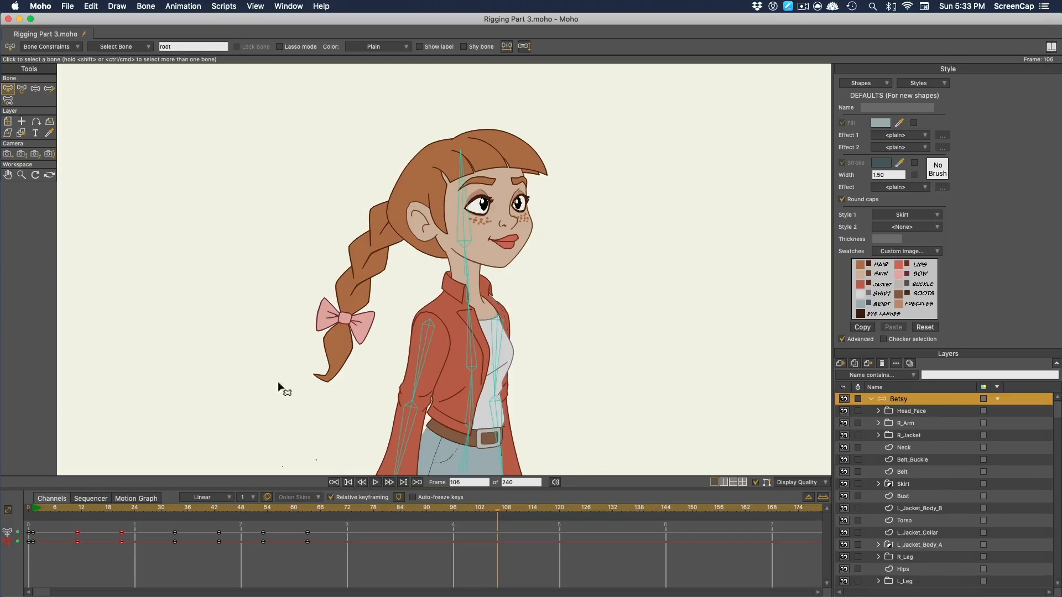
pyautogui.click(30, 511)
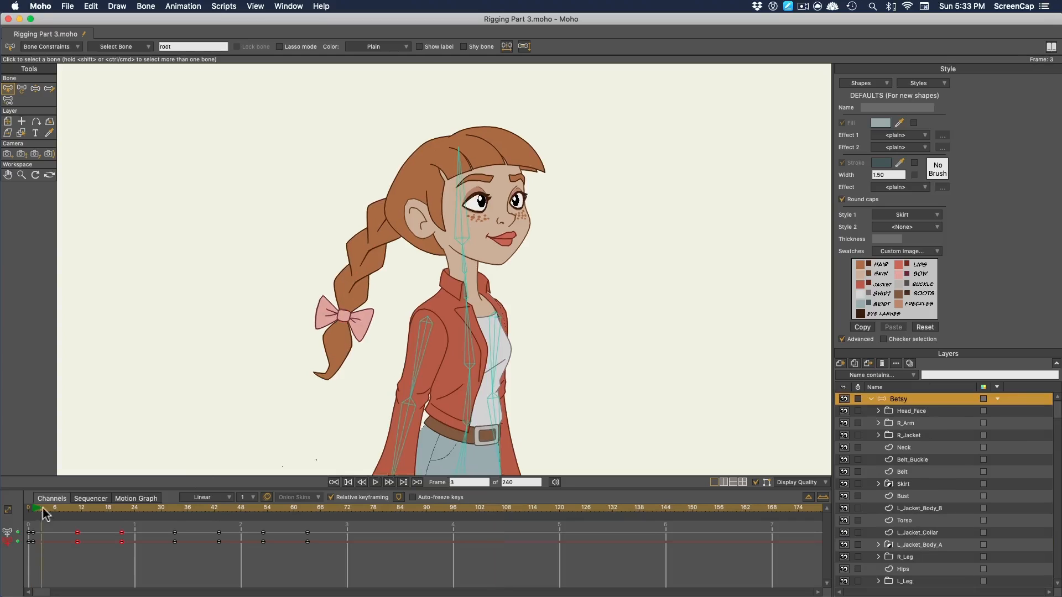
pyautogui.click(374, 481)
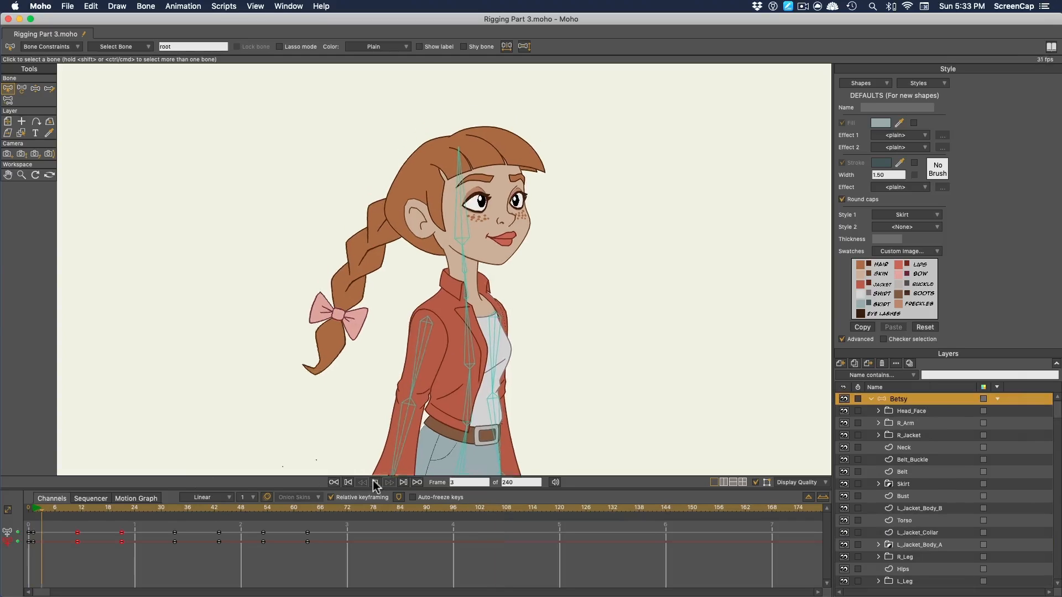